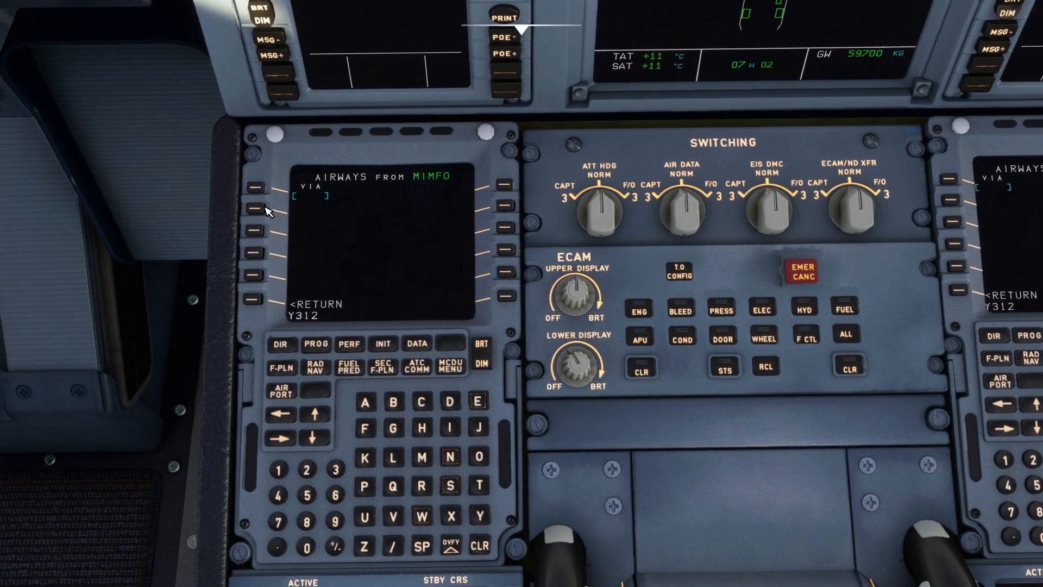
Step: Enter airway Y312 to DVR, then airway L9 to KONAN on the AIRWAYS page from MIMFO
click(260, 192)
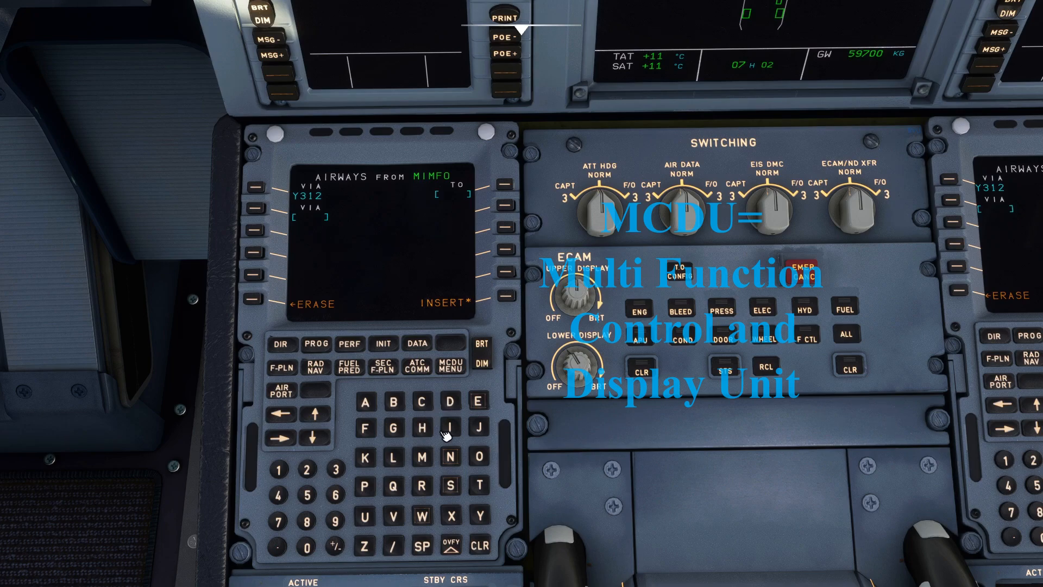
text(D)
click(505, 188)
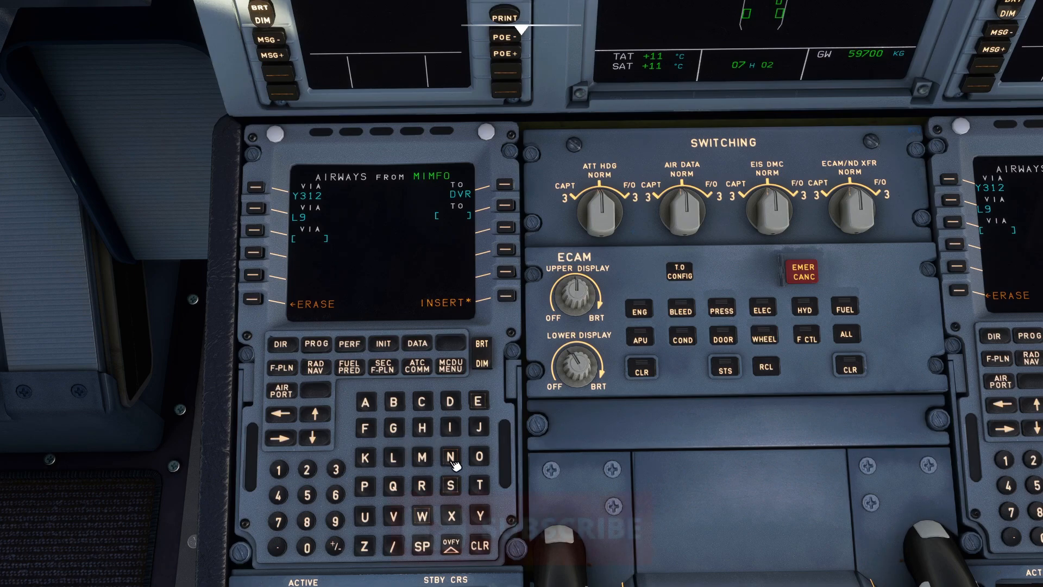
click(365, 457)
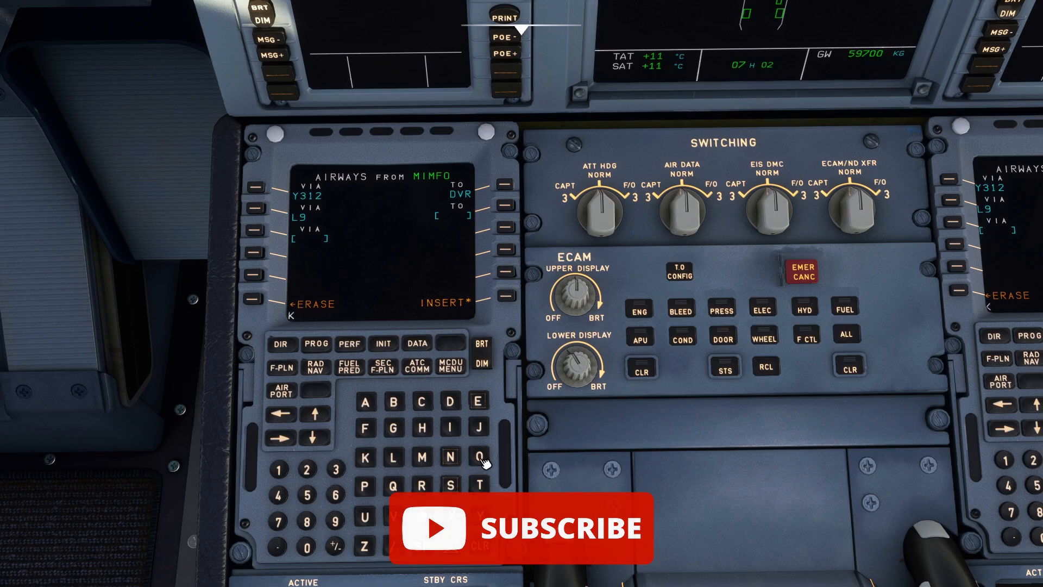
click(450, 458)
click(365, 402)
click(450, 457)
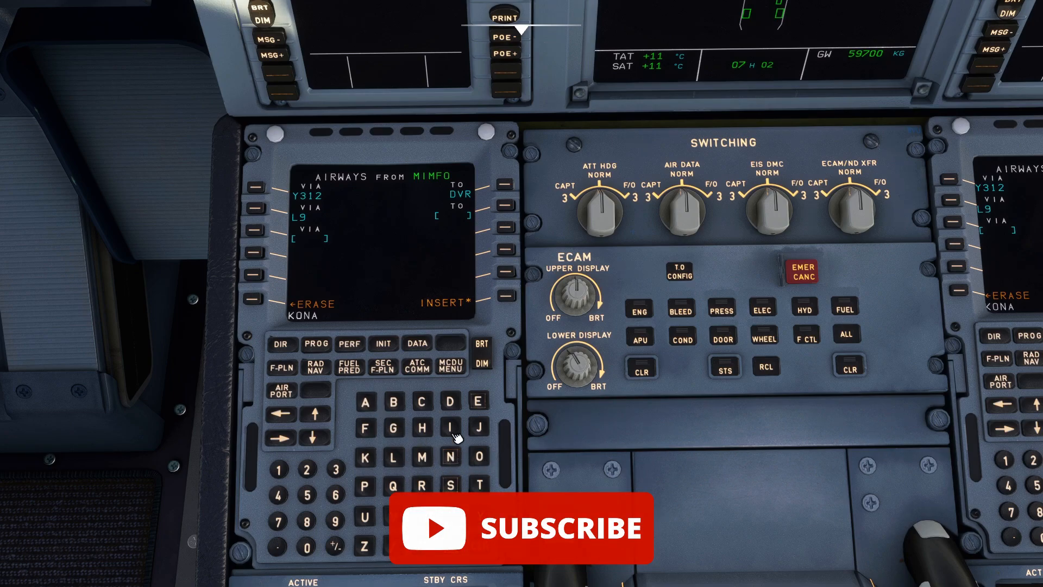
click(505, 228)
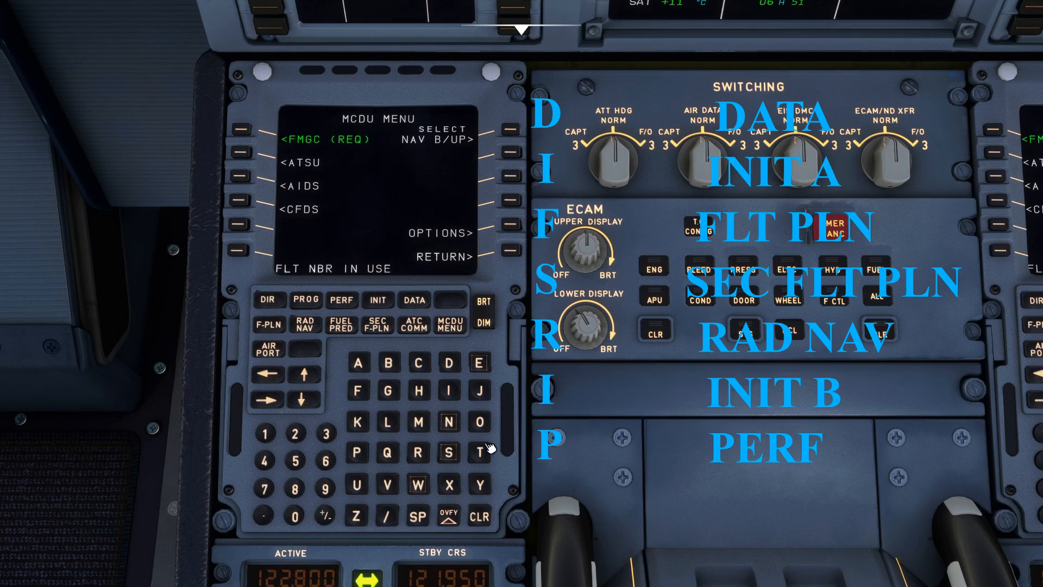
Step: Clear the FLT NBR IN USE scratchpad message on the MCDU menu
click(483, 517)
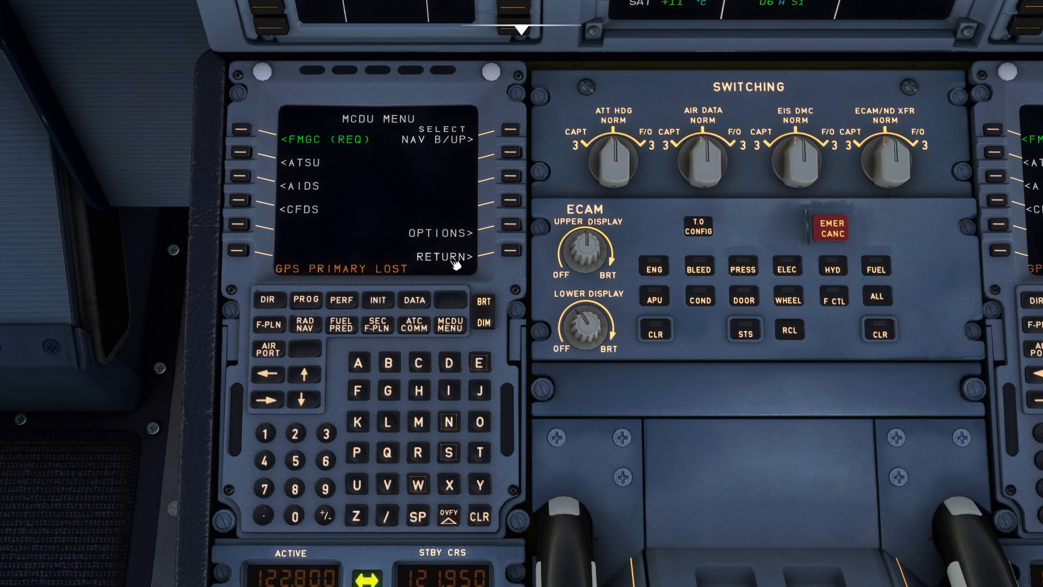
Step: Clear the GPS PRIMARY LOST message, select FMGC and reach the empty INIT page via the data index
click(482, 519)
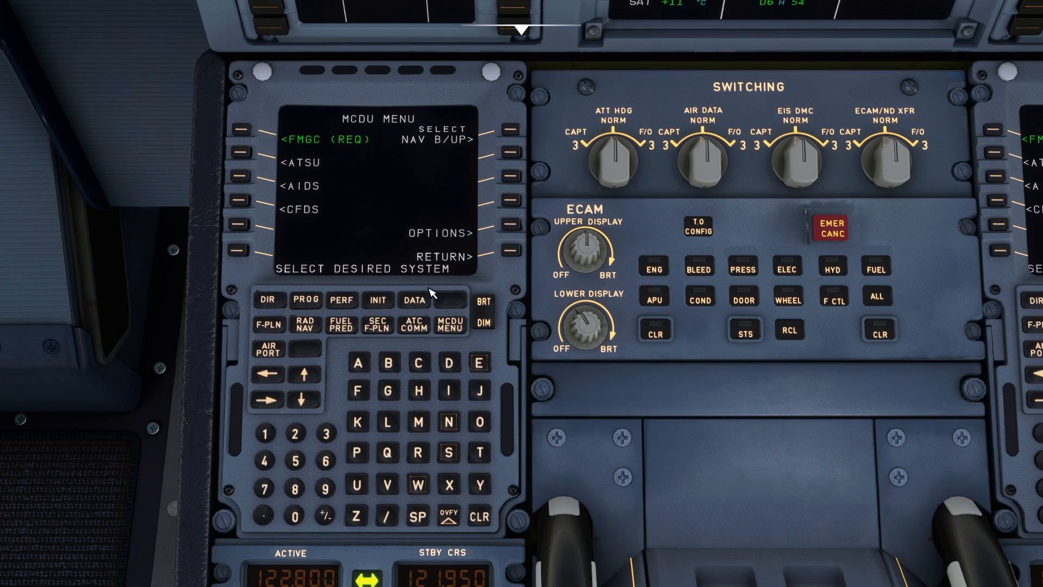
click(244, 136)
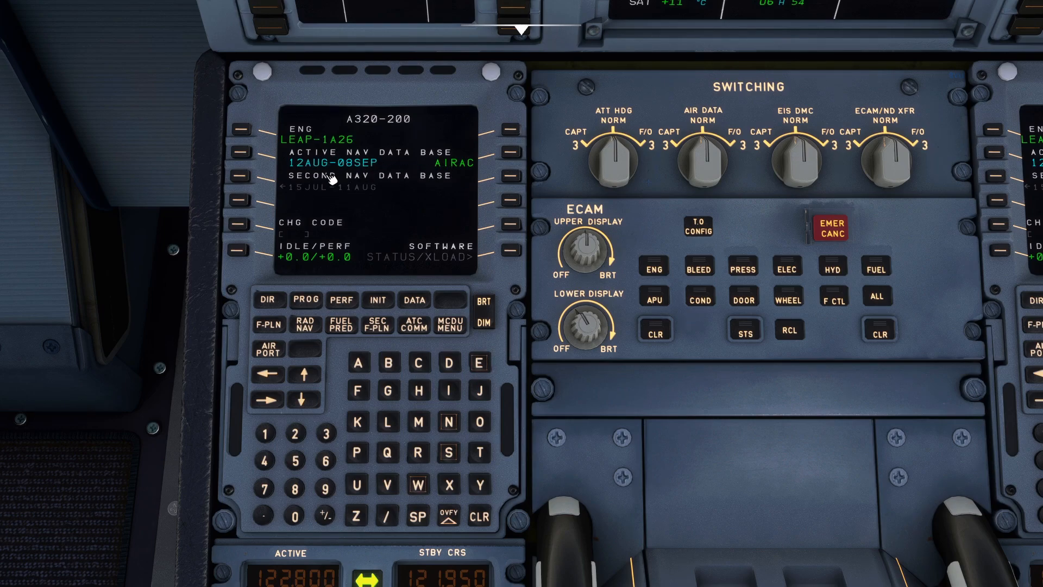
click(417, 302)
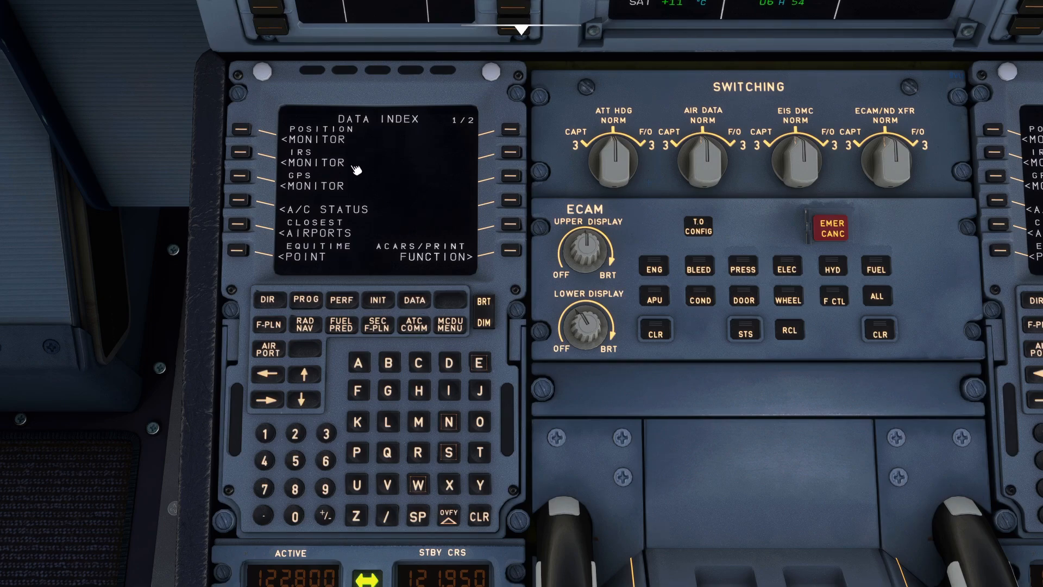
click(383, 303)
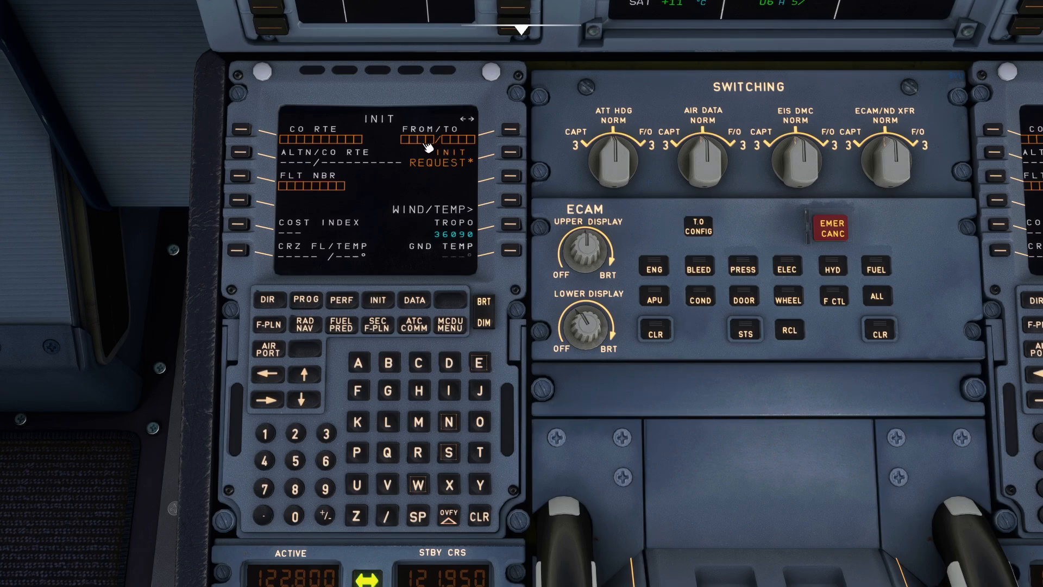
Step: Set FROM/TO to EGKK/EDDM and return to INIT without a company route
click(483, 366)
click(391, 397)
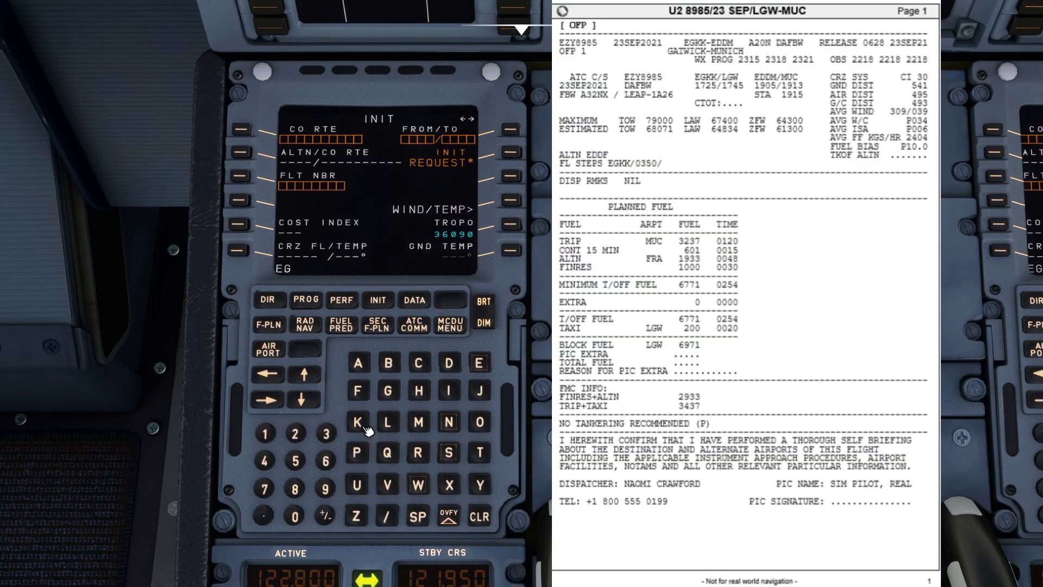
click(358, 421)
click(357, 422)
click(483, 366)
click(449, 365)
text(M)
click(512, 131)
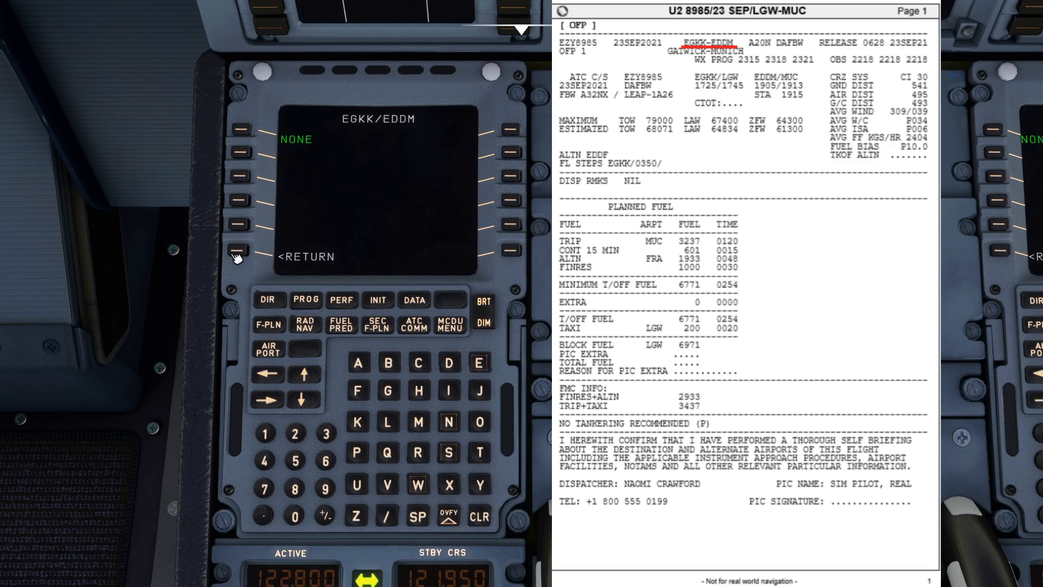
click(330, 266)
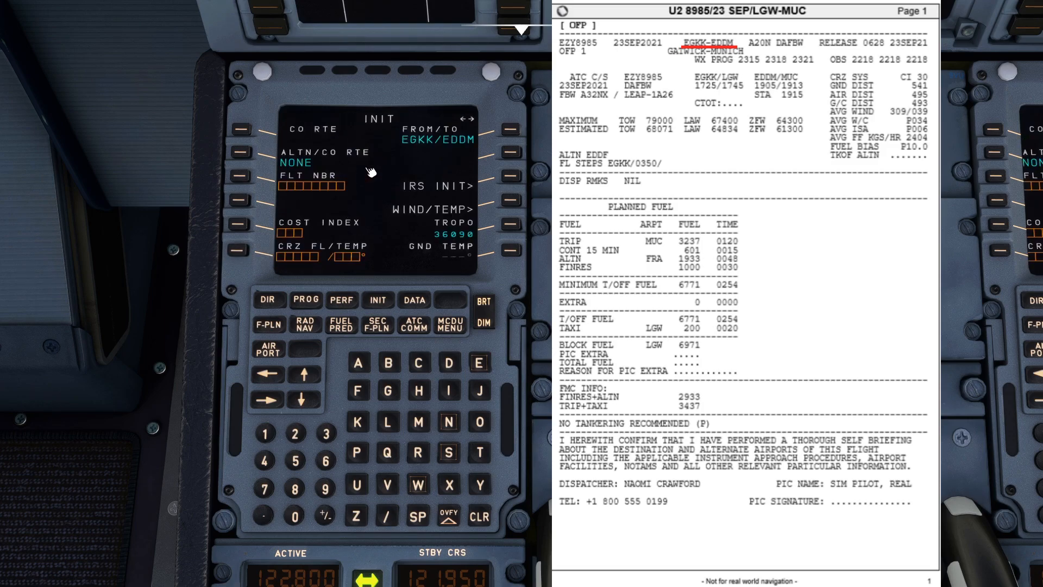
Step: Set the alternate to EDDF and the flight number to EZY8985
click(480, 363)
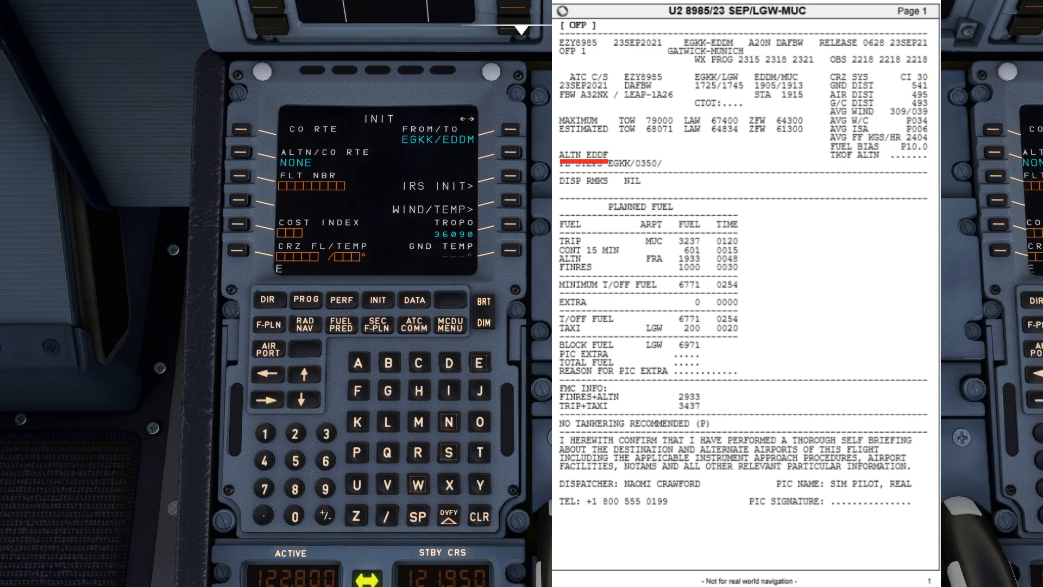
text(DDF)
click(241, 153)
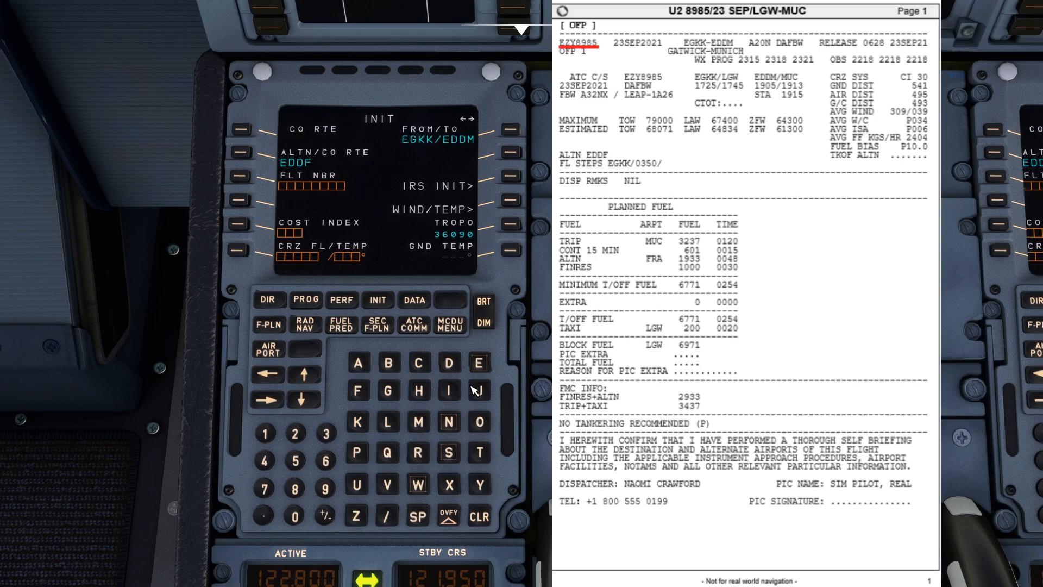
click(481, 371)
click(363, 512)
click(478, 484)
click(324, 489)
click(295, 460)
click(242, 177)
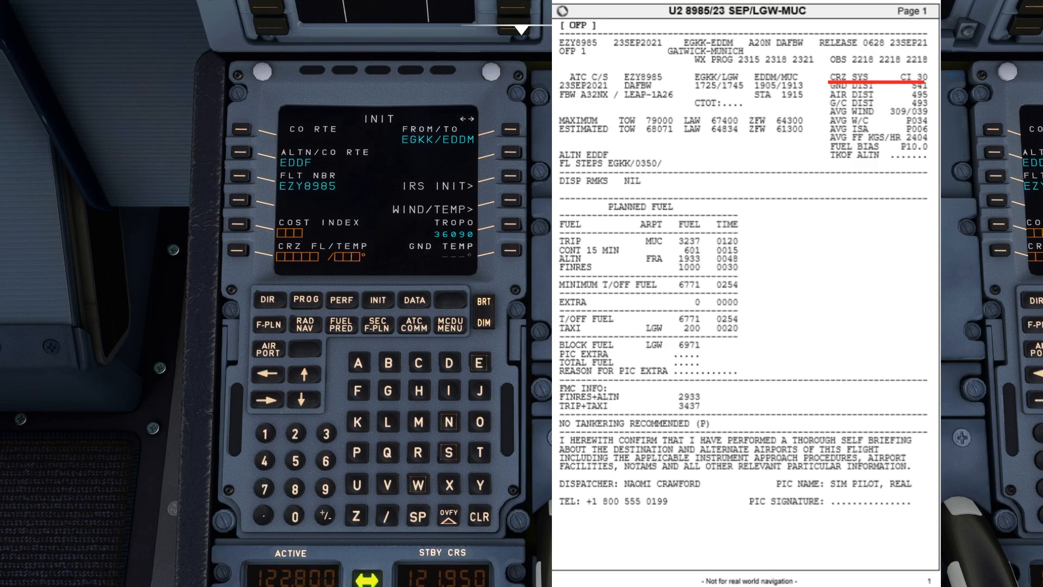
Step: Set cost index 30 and cruise flight level FL350
click(327, 434)
text(0)
click(242, 224)
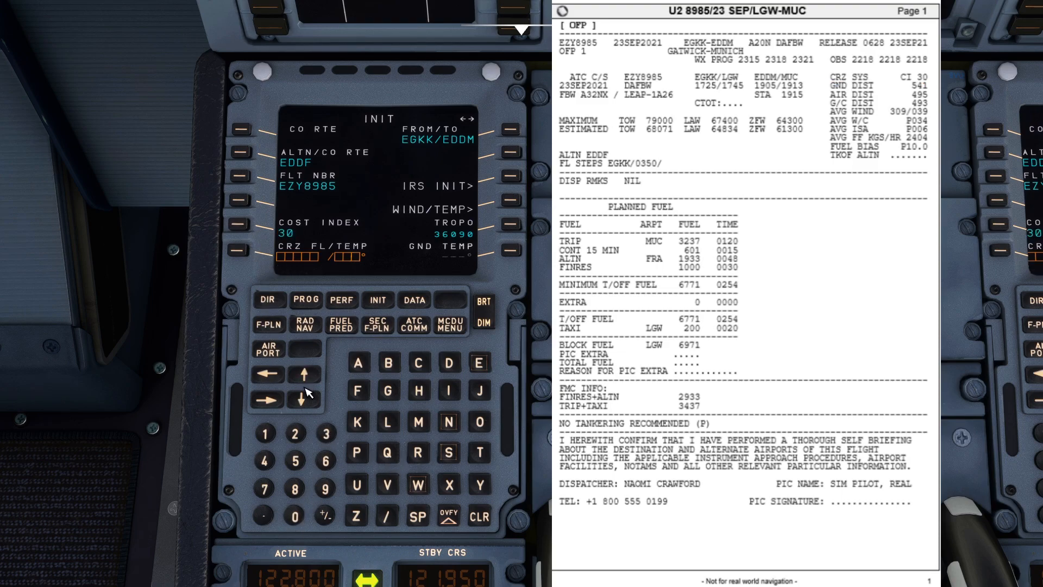
click(327, 434)
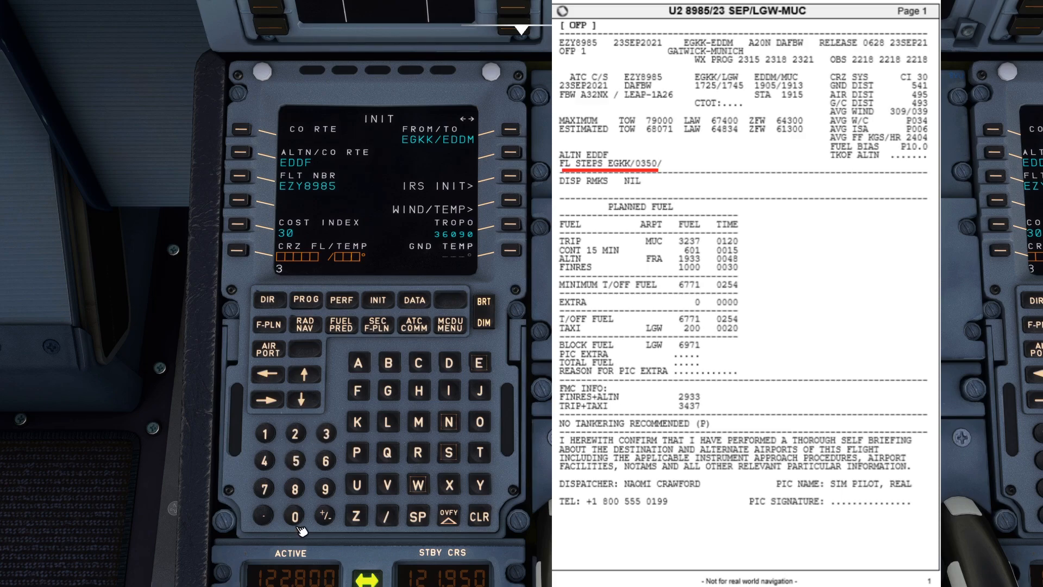
text(50)
click(243, 251)
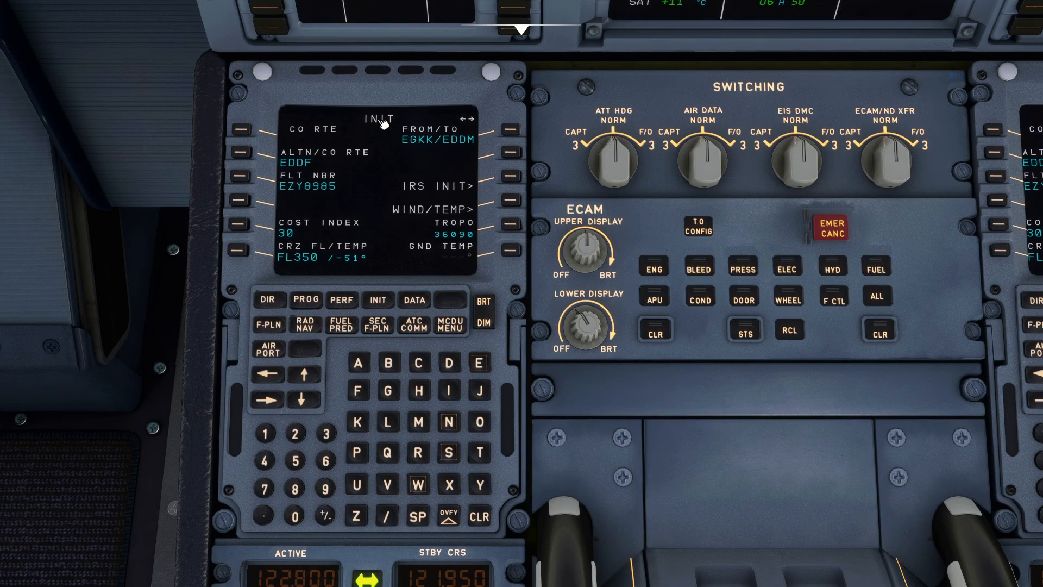
scroll(412, 173, up, 1)
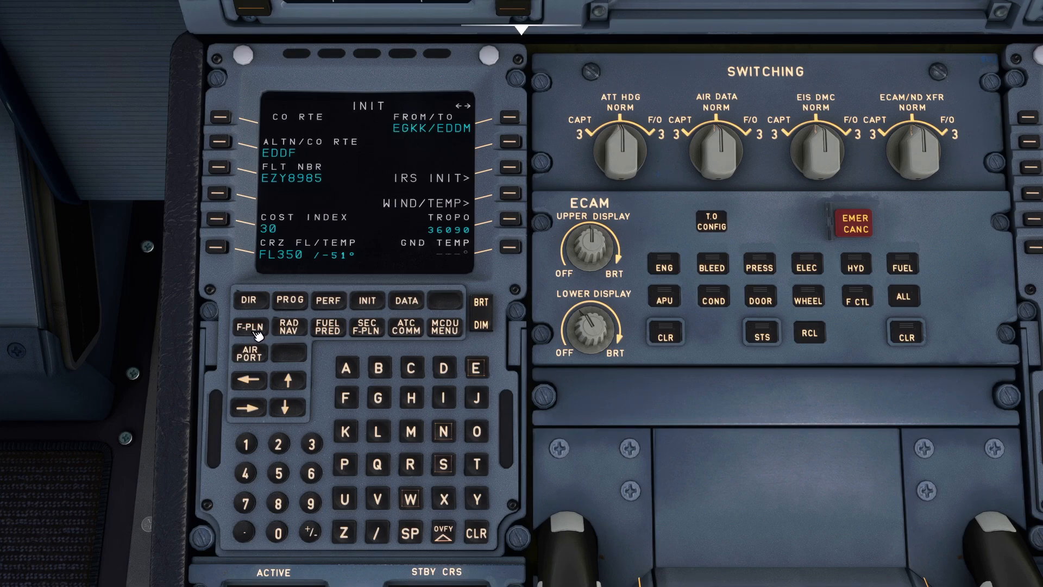
Step: From the flight plan, choose runway 26L as the EGKK departure runway
click(250, 327)
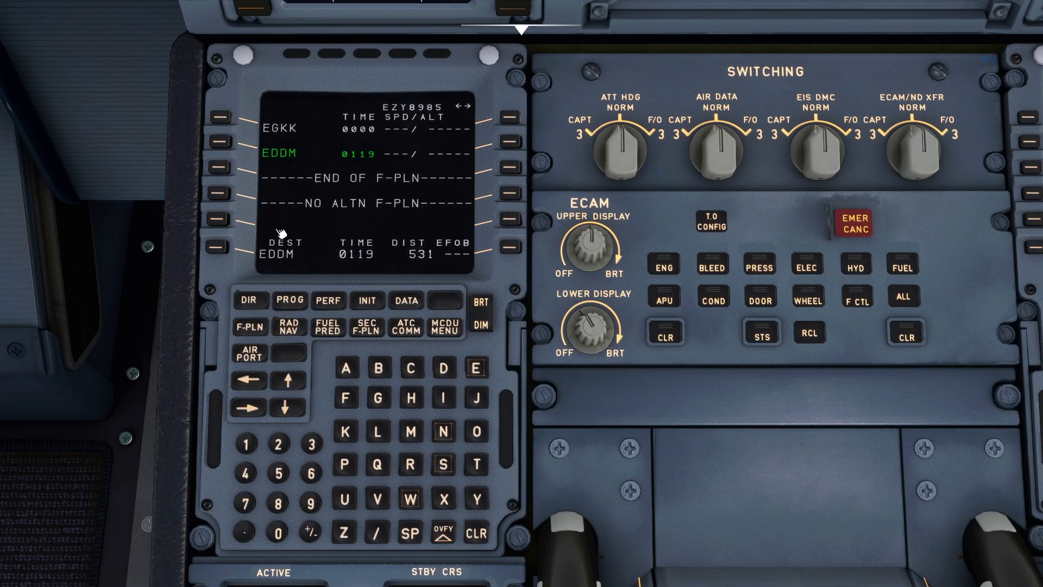
click(222, 120)
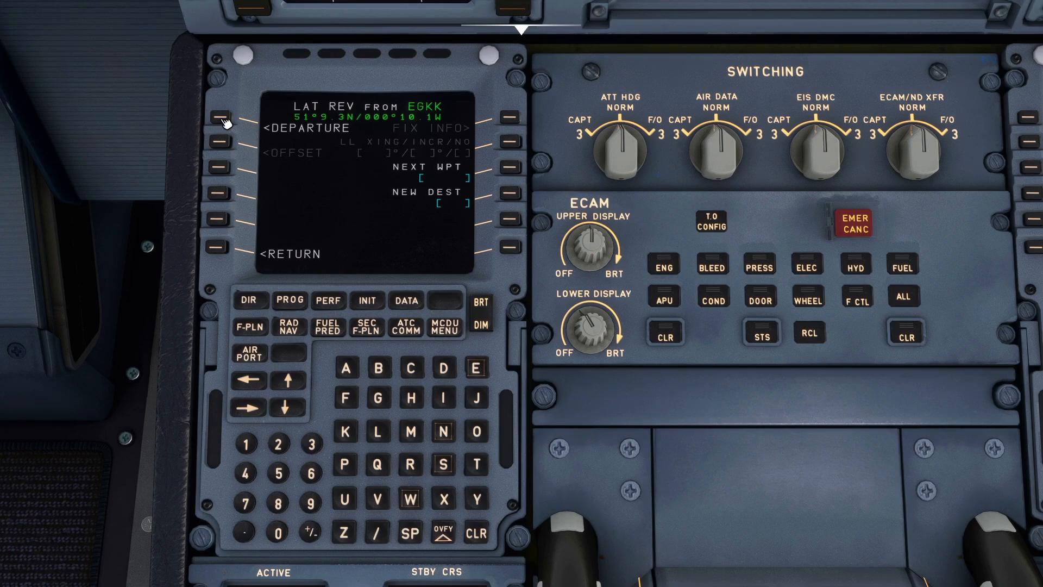
click(222, 119)
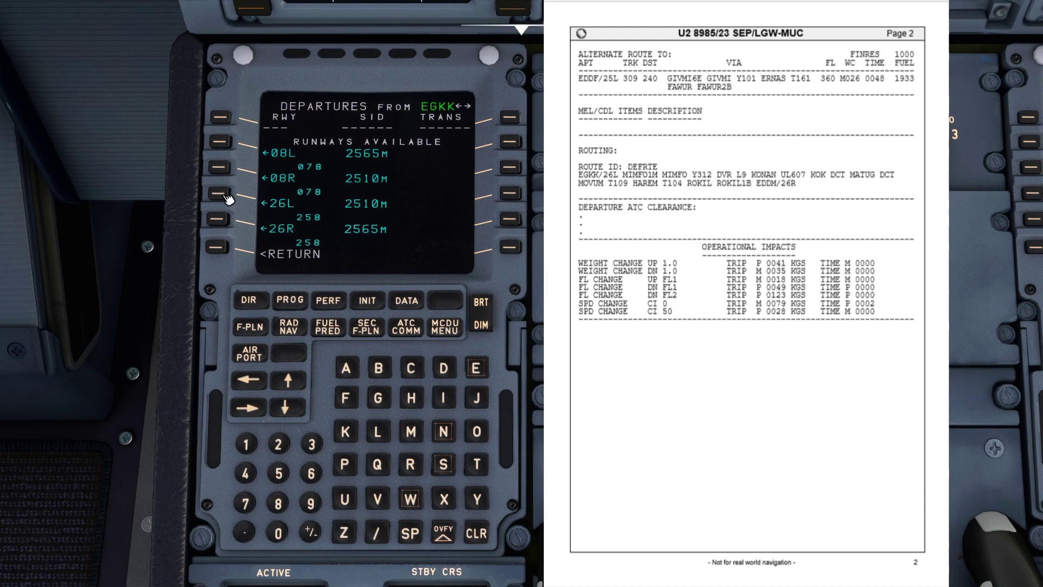
click(225, 195)
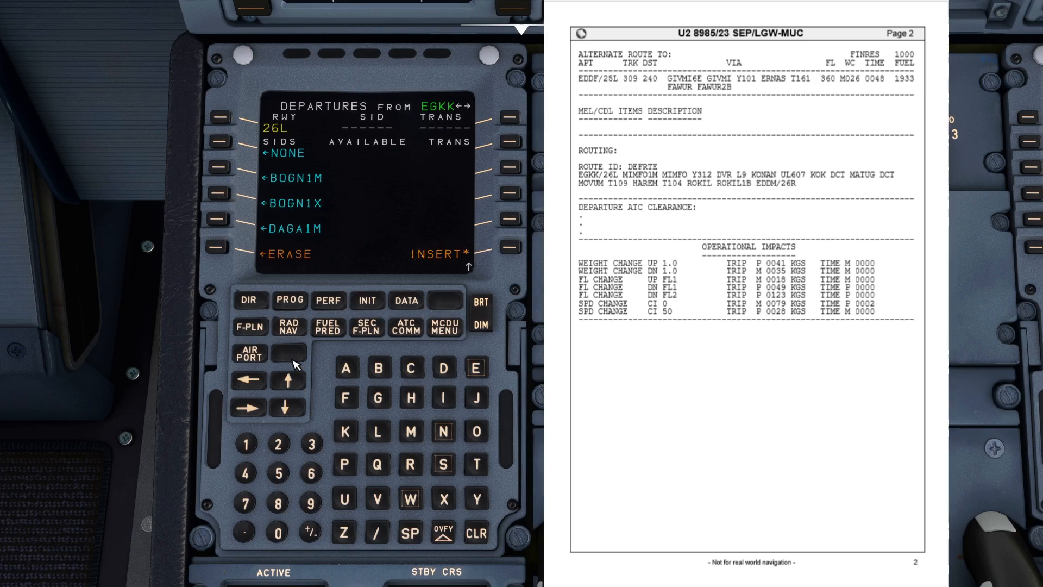
Step: Select the MIMF1M SID from the list and insert the departure into the flight plan
click(298, 386)
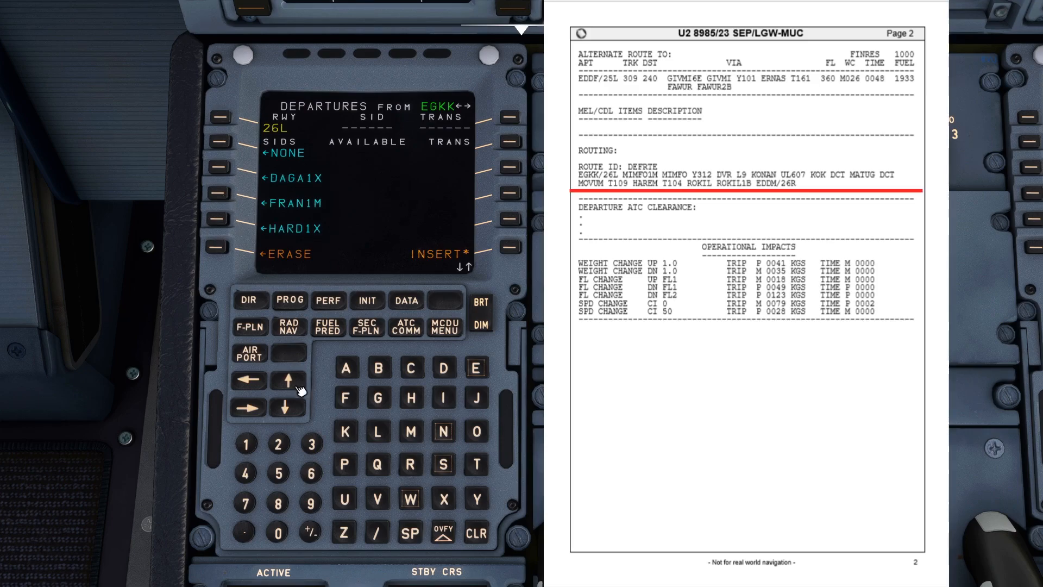
click(298, 386)
click(298, 387)
click(298, 386)
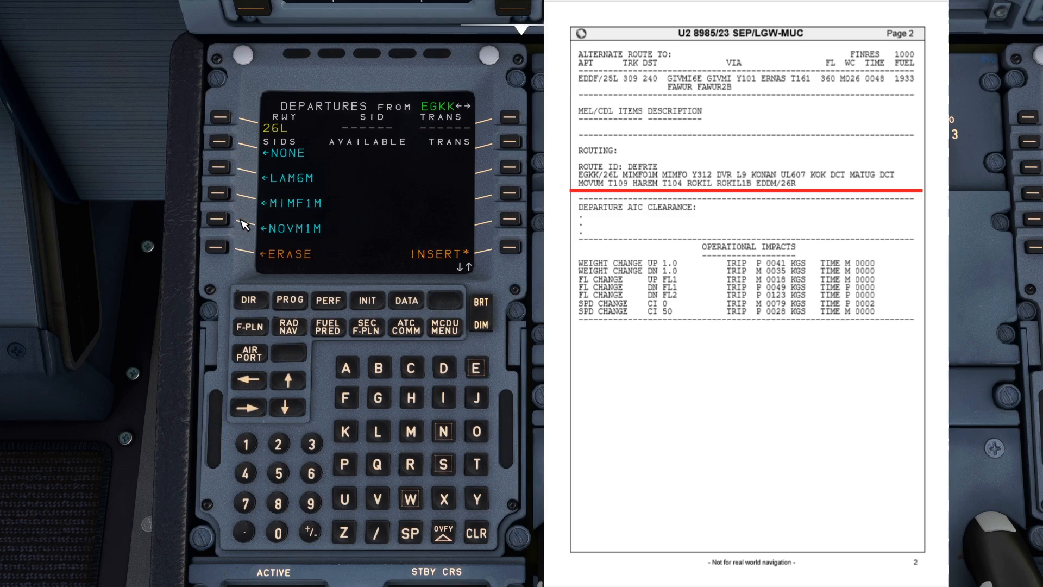
click(226, 196)
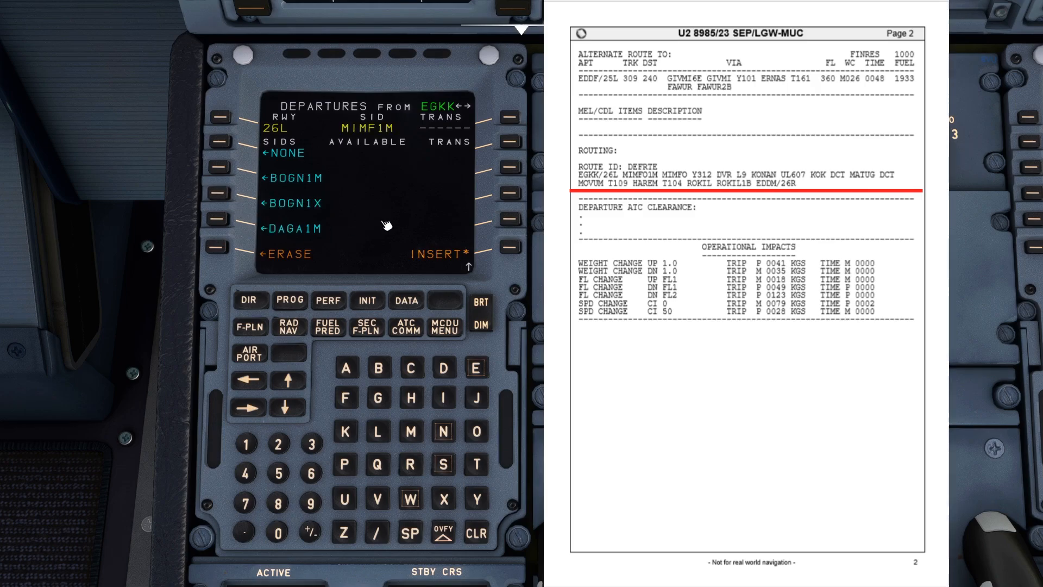
click(509, 250)
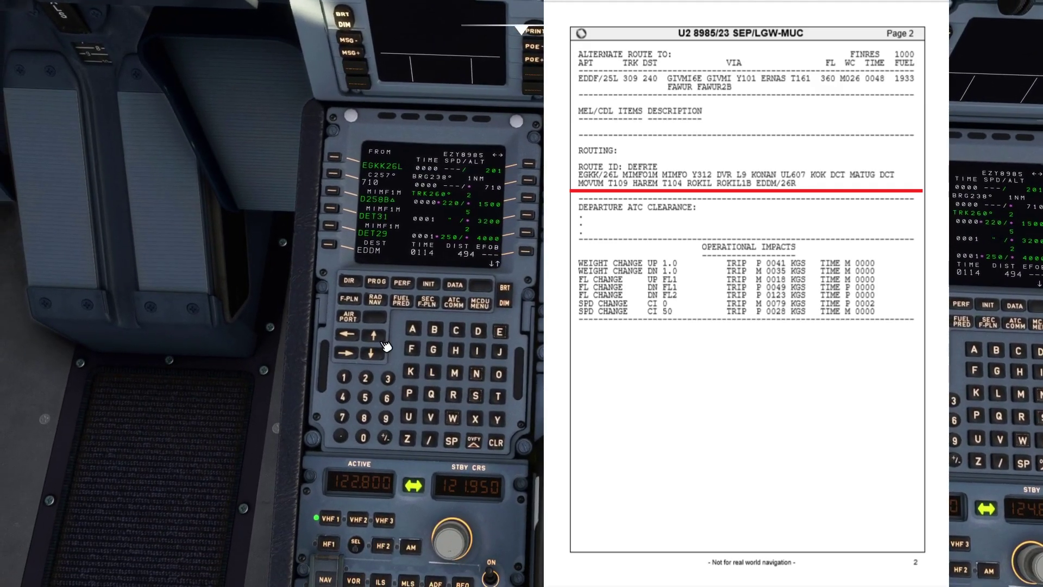
Step: Scroll the flight plan down to MIMFO and bring up its lateral revision options
click(383, 341)
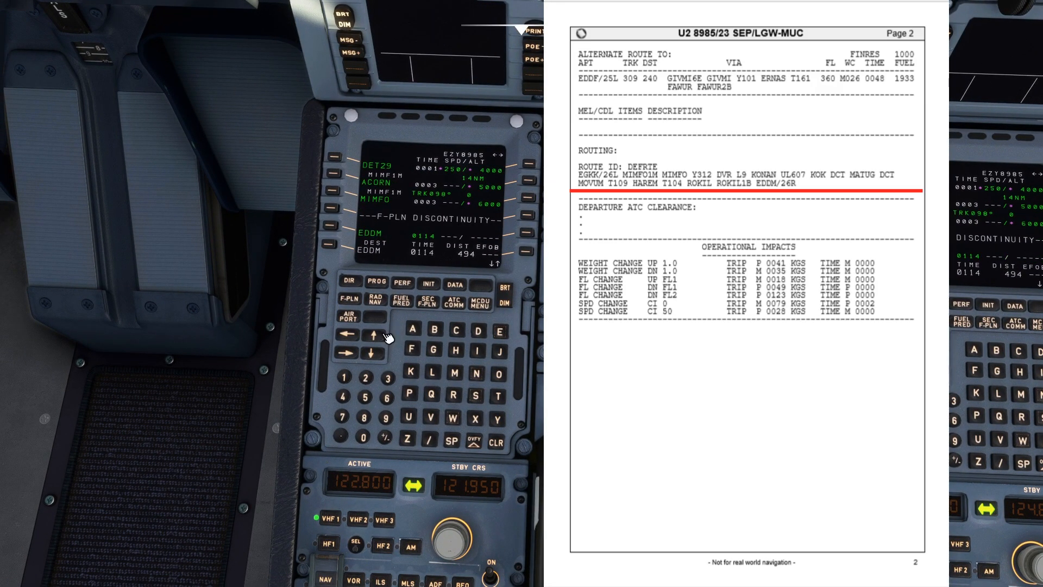
click(387, 336)
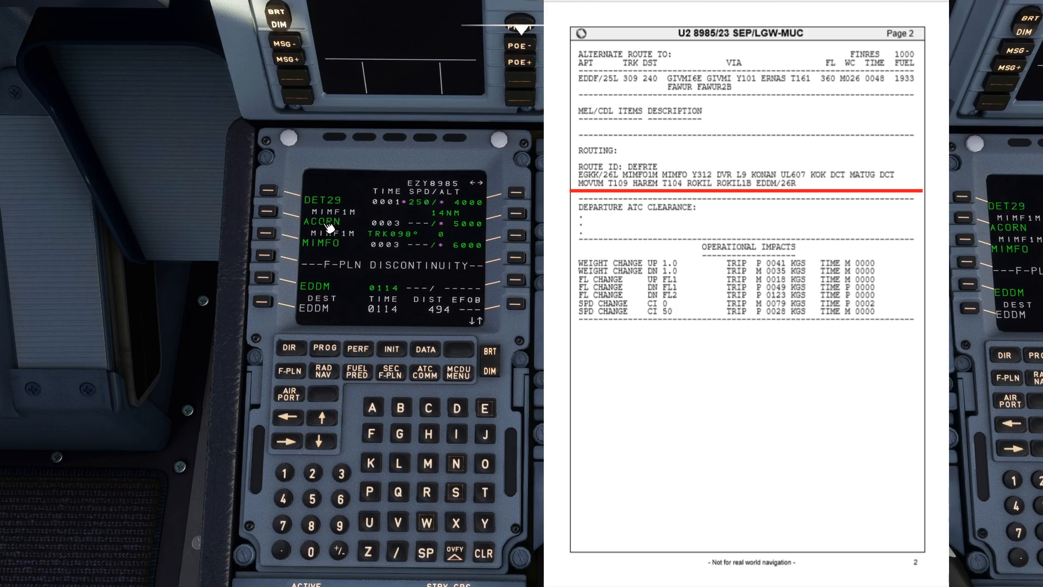
click(268, 237)
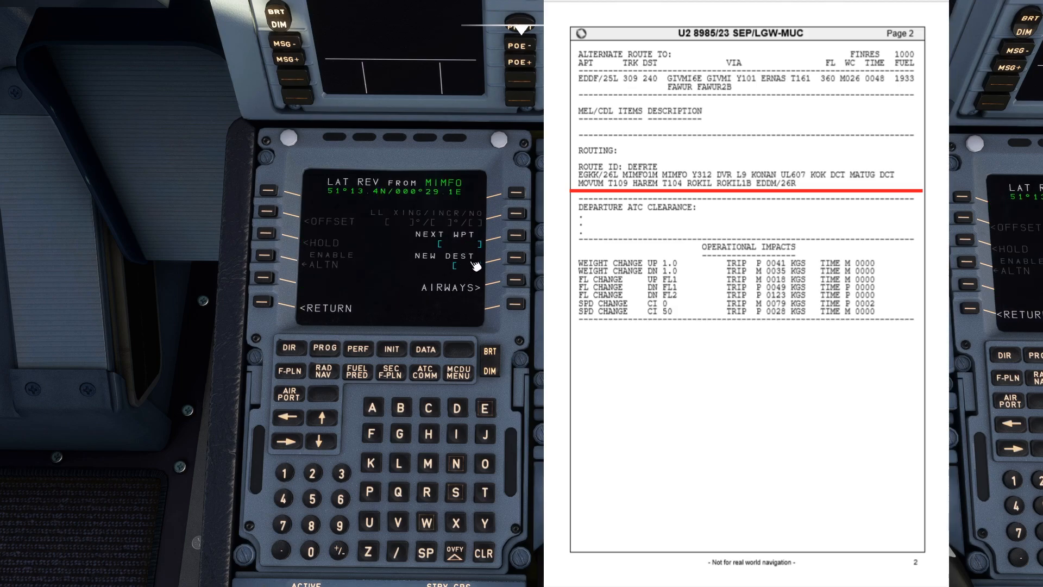
Step: On the AIRWAYS page from MIMFO, enter airway Y312 ending at DVR
click(517, 282)
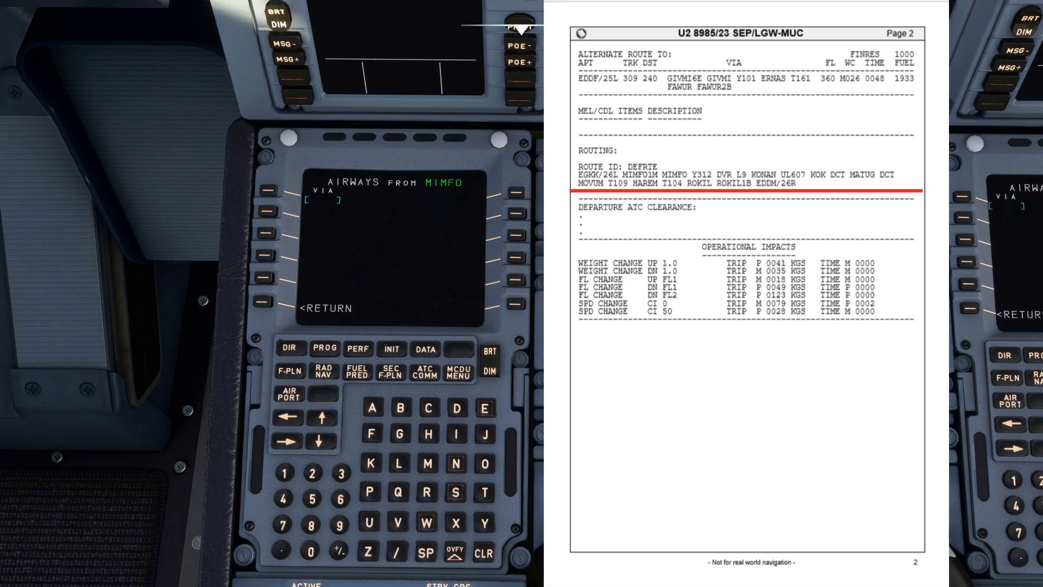
text(Y31)
click(313, 474)
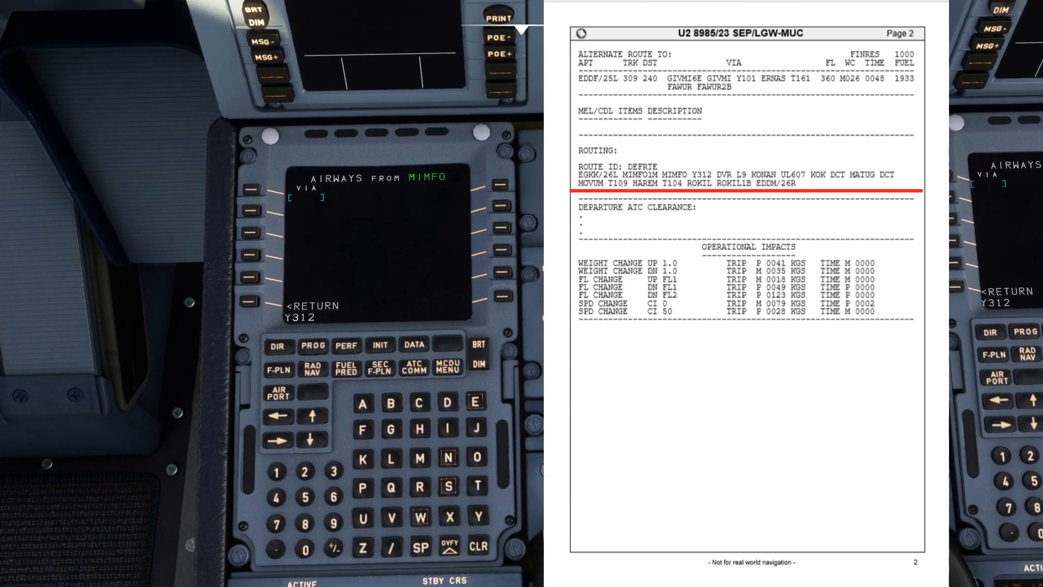
click(260, 191)
text(DV)
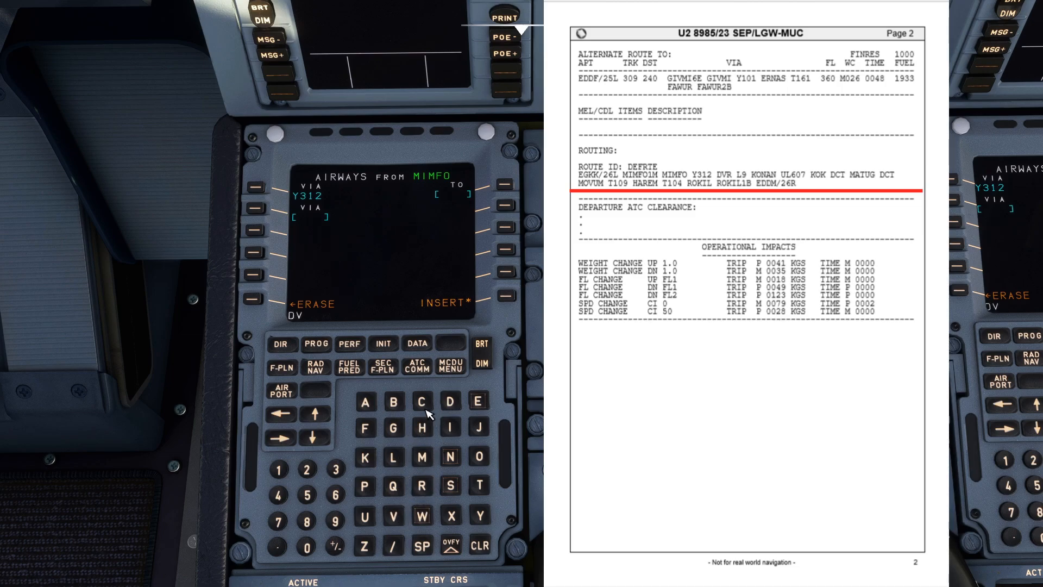
text(R)
click(505, 187)
Step: Enter airway L9 ending at KONAN as the second leg
click(396, 462)
click(335, 522)
click(256, 209)
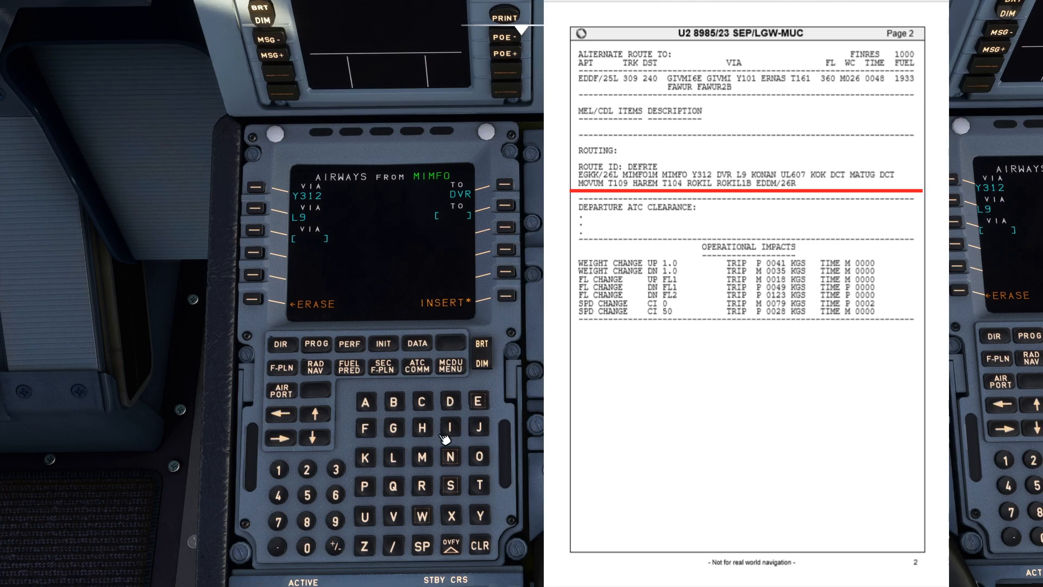
click(365, 458)
click(451, 458)
click(368, 402)
click(450, 458)
click(505, 207)
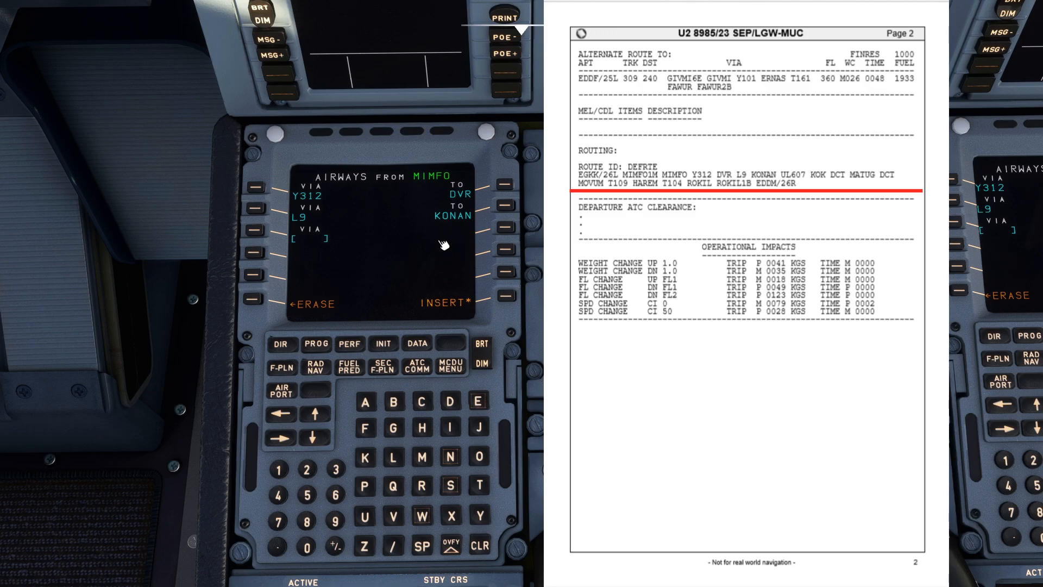
Step: Enter airway UL607 ending at KOK, correcting a mistyped digit, and insert the routing
click(371, 516)
click(394, 458)
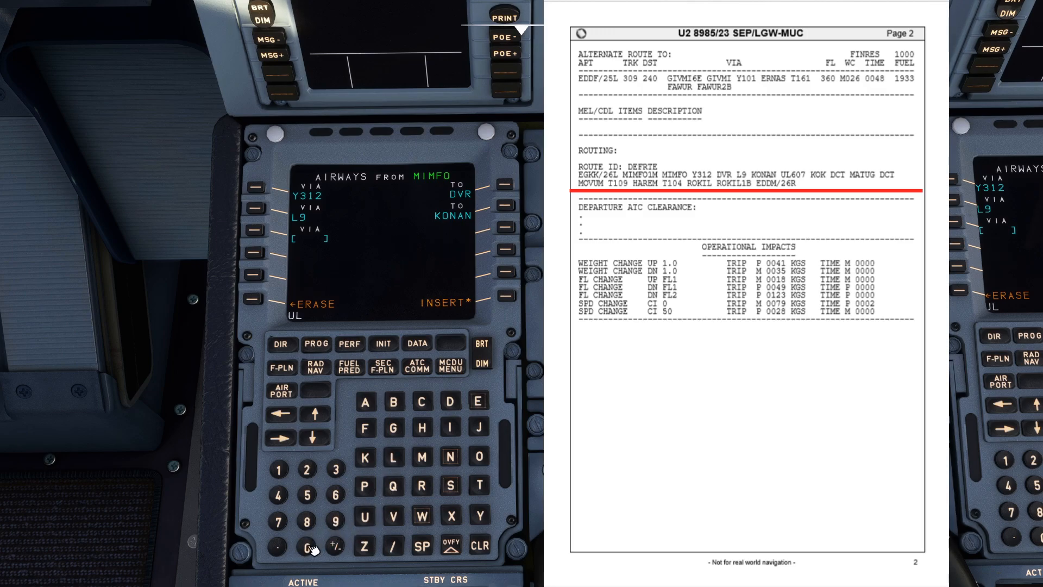
click(309, 547)
click(279, 522)
click(335, 495)
click(307, 546)
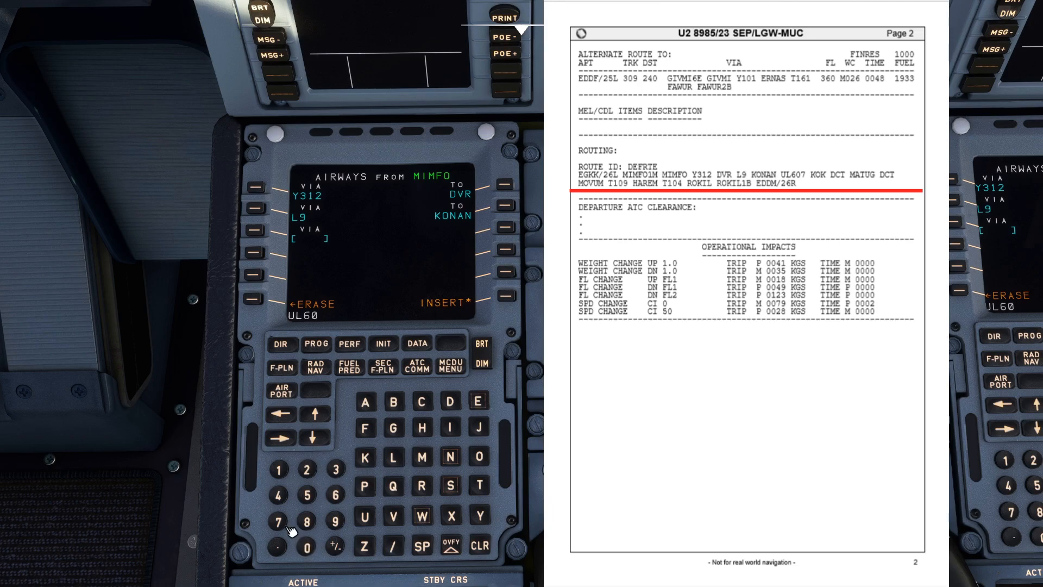
click(279, 522)
click(259, 232)
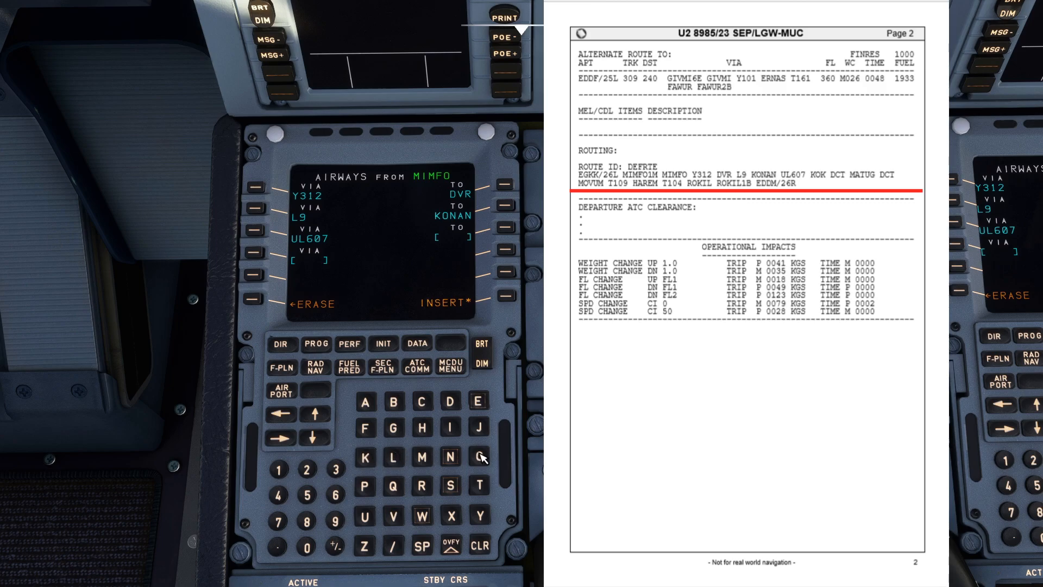
text(KOK)
click(507, 248)
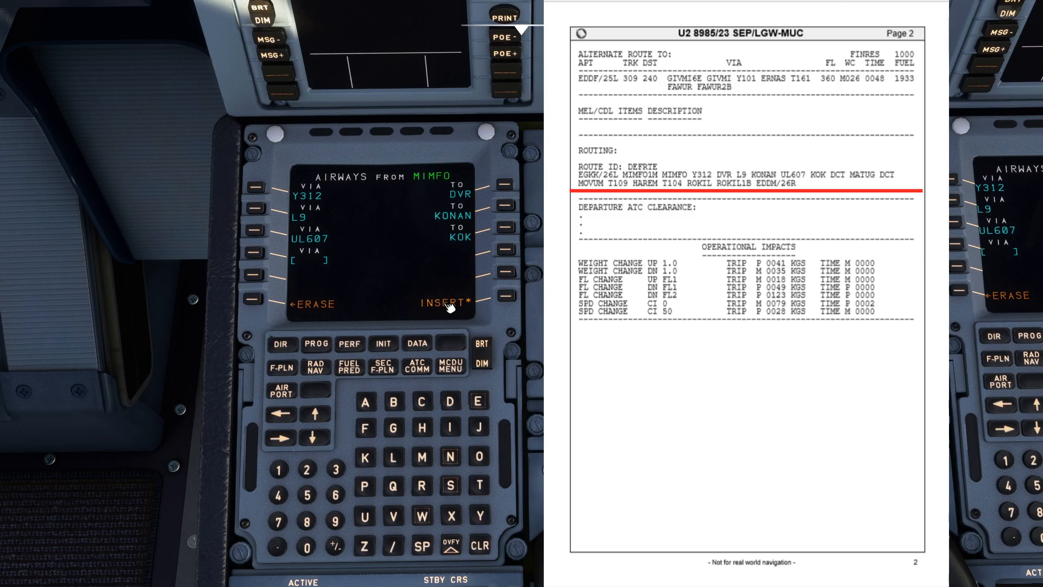
click(506, 301)
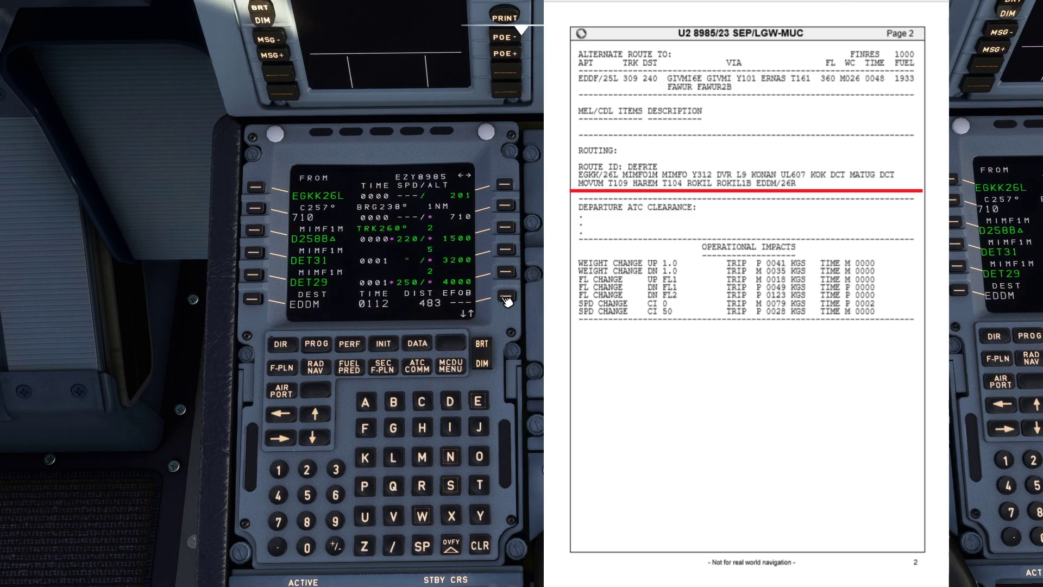
Step: Add MATUG as the next waypoint after KOK via lateral revision and insert it
click(319, 419)
click(319, 419)
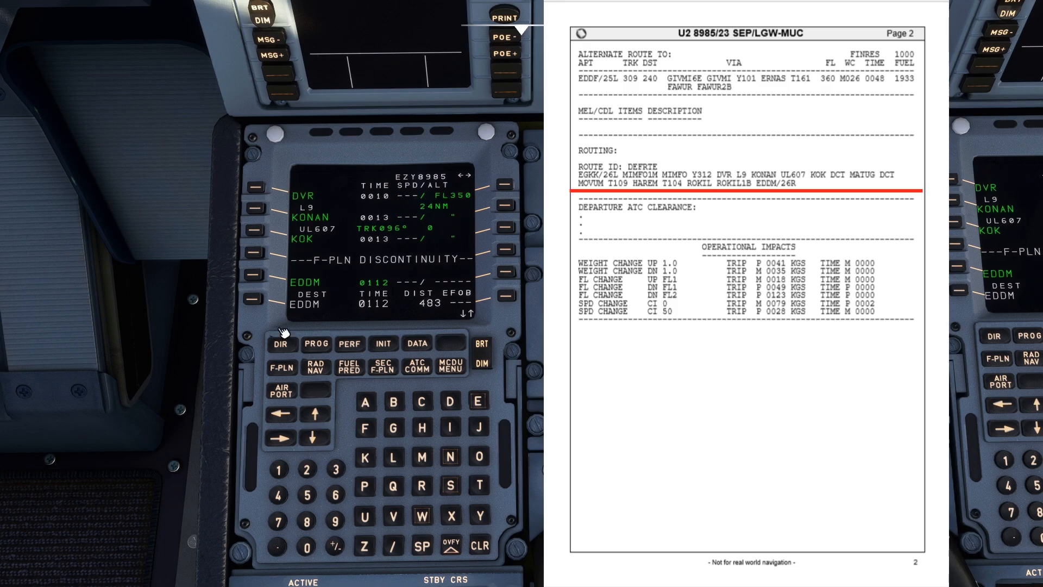
click(256, 231)
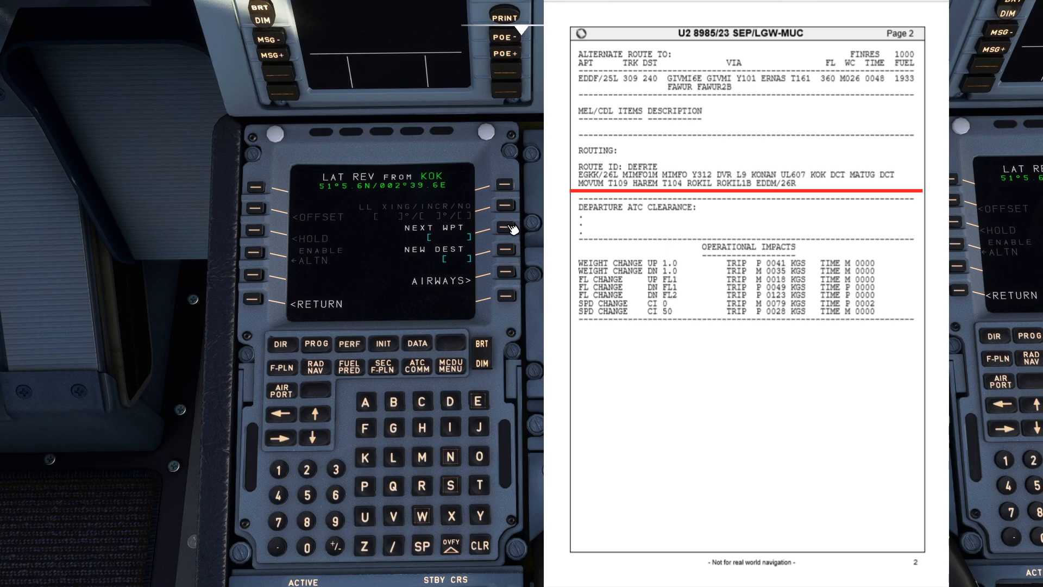
click(421, 457)
click(365, 402)
click(480, 485)
click(366, 517)
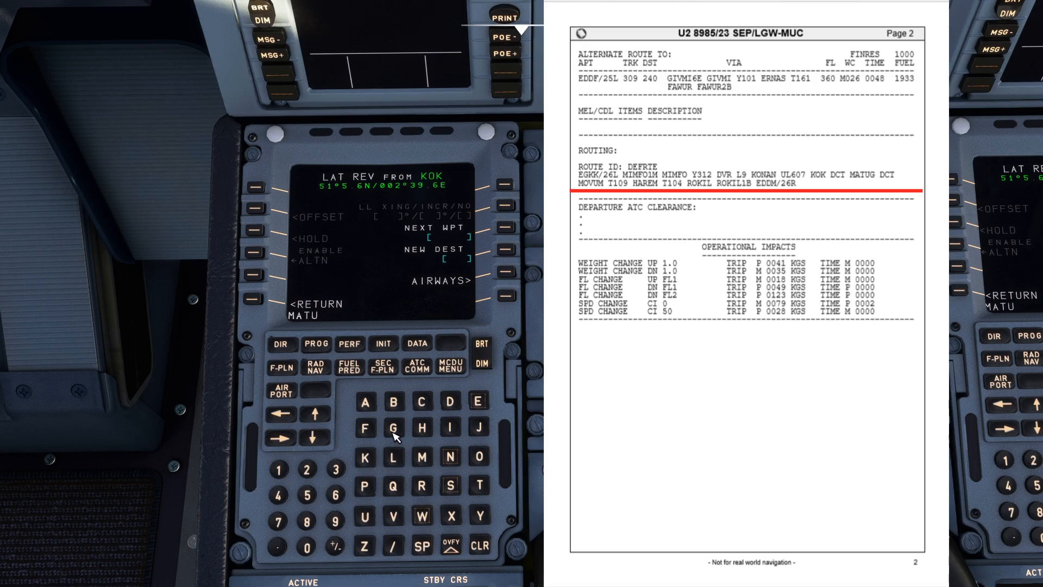
click(509, 230)
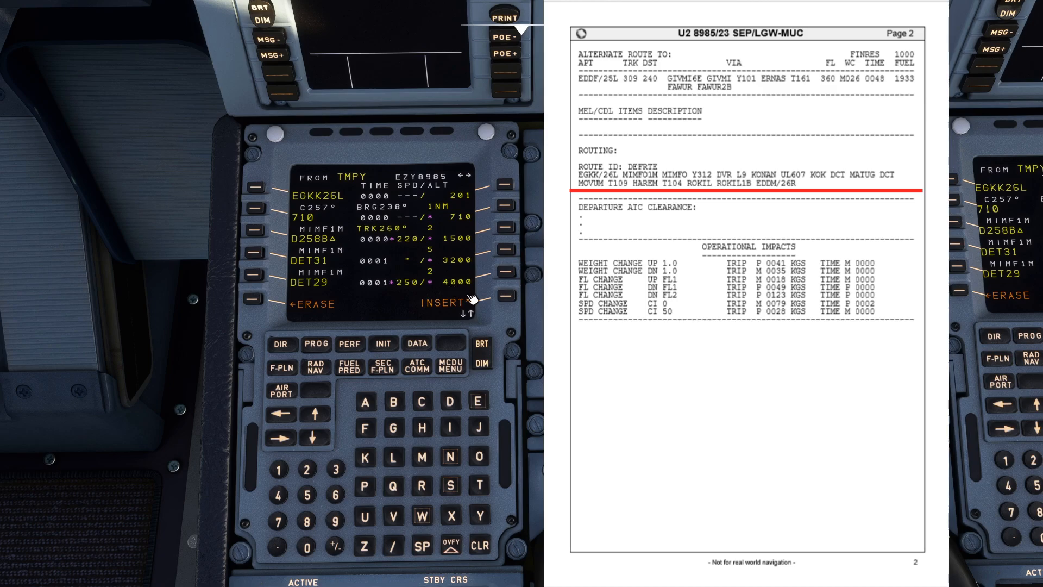
click(505, 298)
Step: Add MOVUM as the next waypoint after MATUG and insert the revised flight plan
click(326, 414)
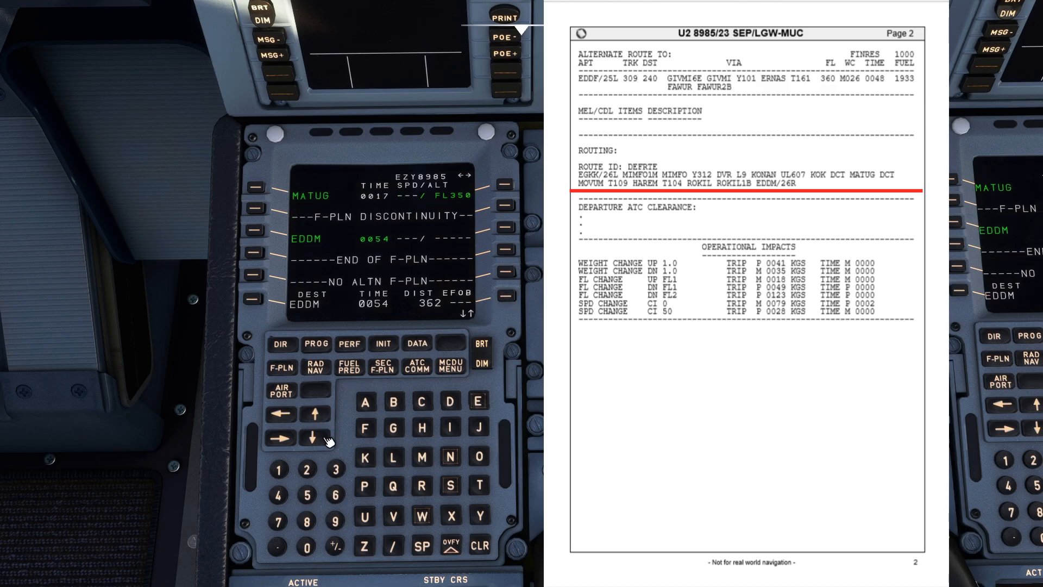
click(326, 439)
click(256, 208)
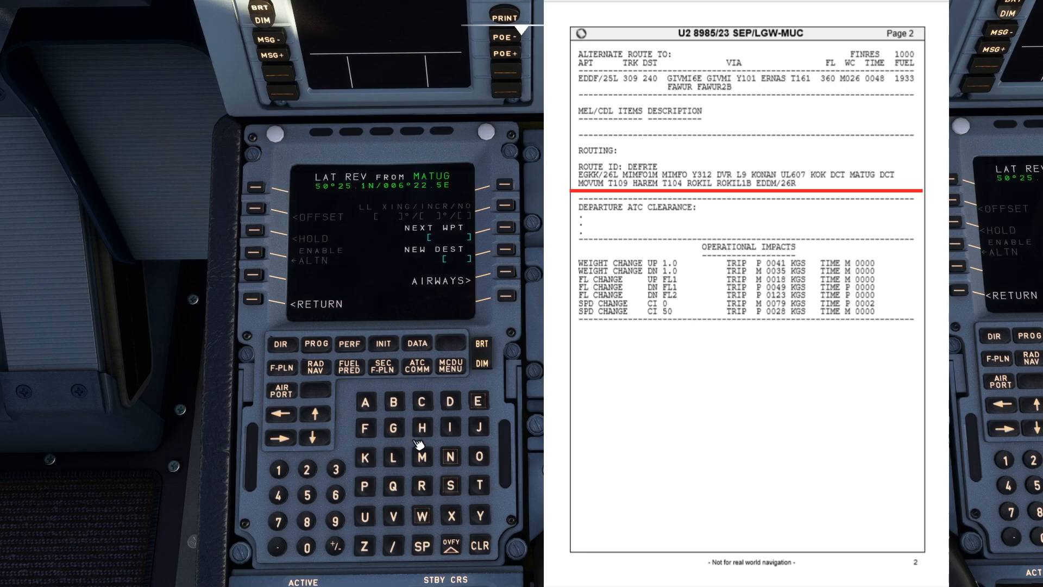
click(426, 457)
click(476, 467)
click(400, 518)
click(421, 456)
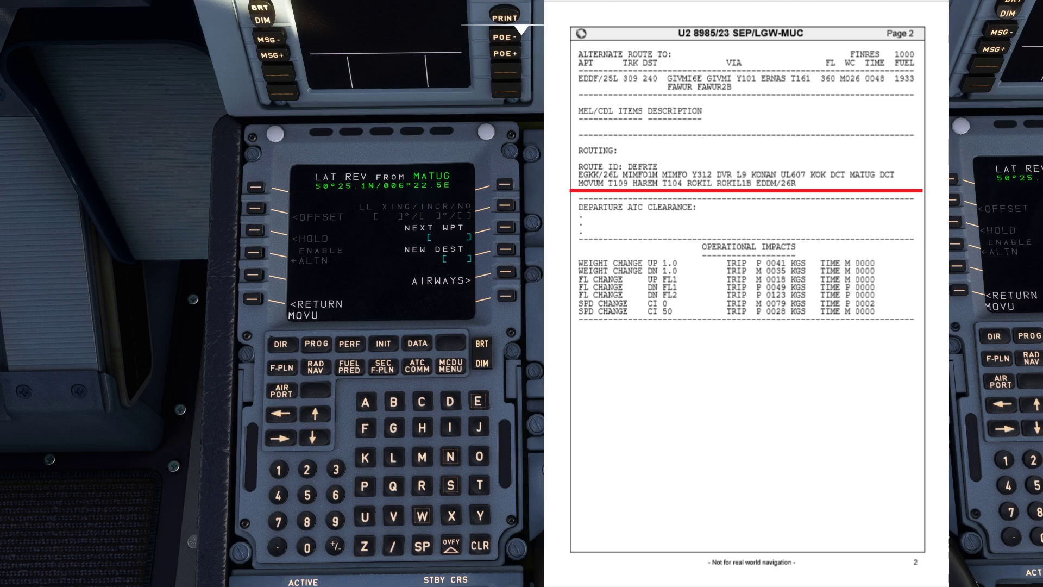
click(506, 228)
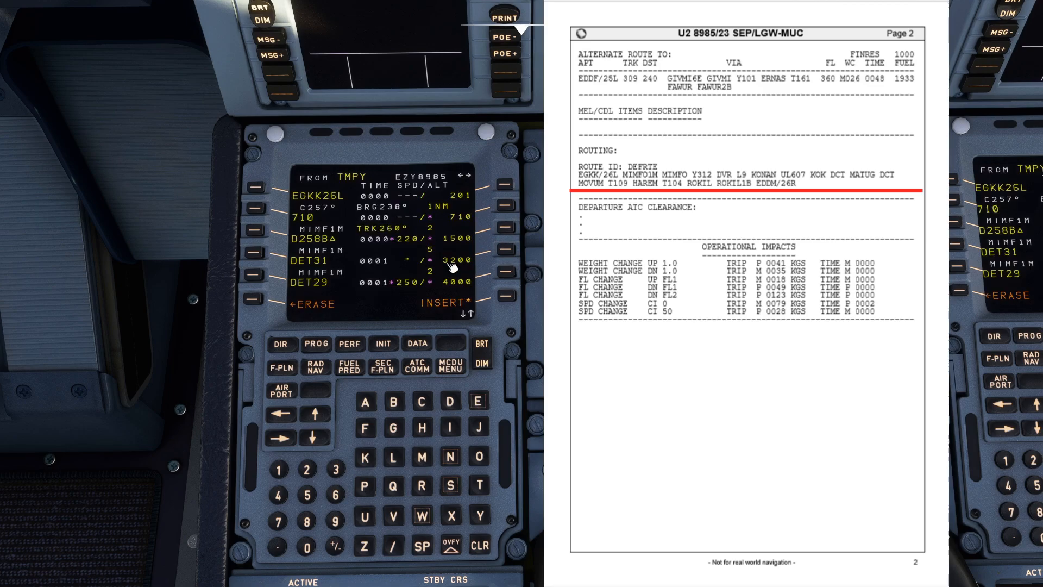
click(508, 297)
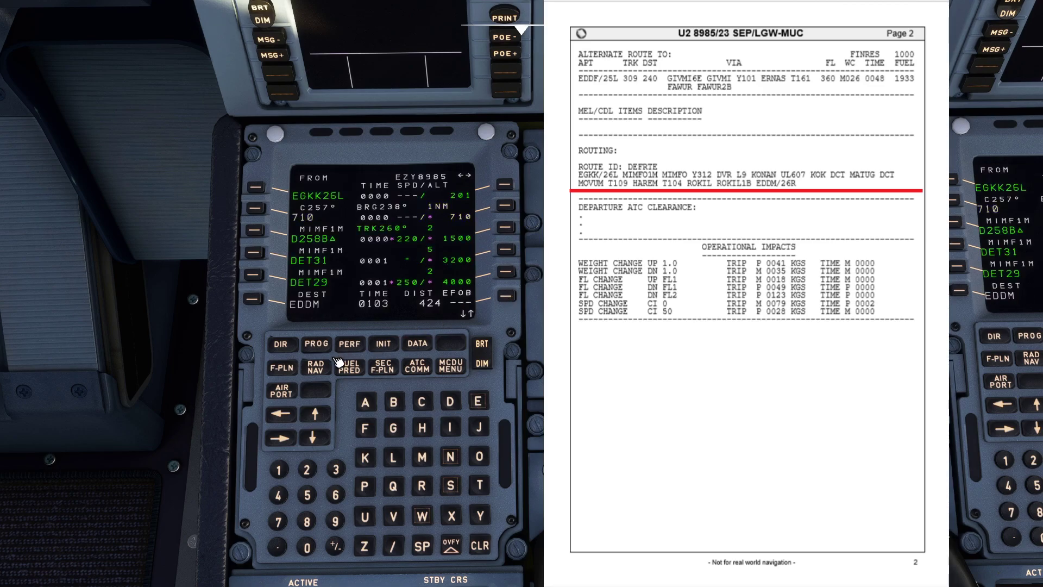
click(324, 419)
Step: Scroll to MOVUM and bring up its AIRWAYS routing page
click(325, 419)
click(325, 419)
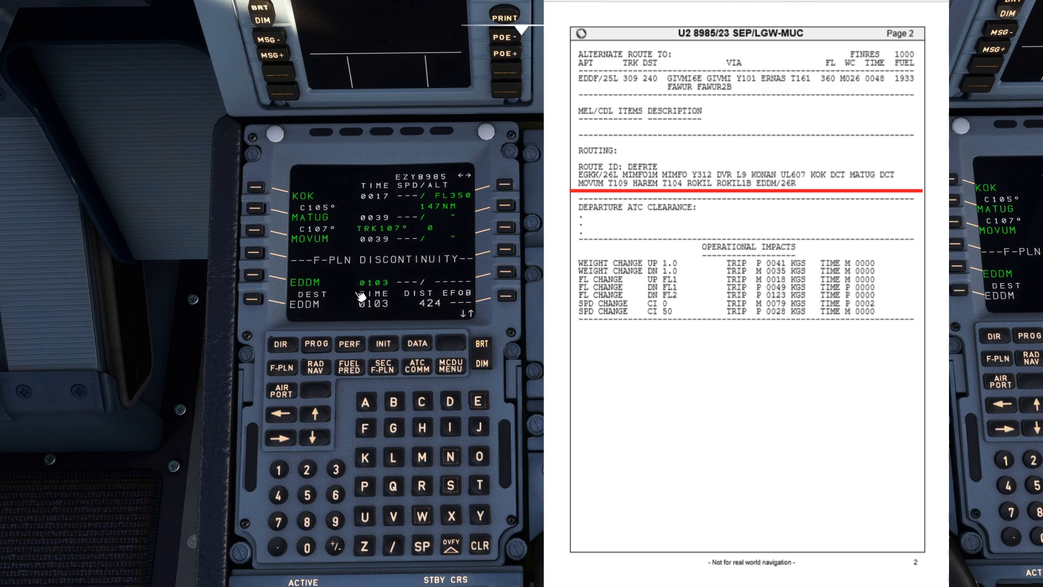
click(263, 236)
click(506, 277)
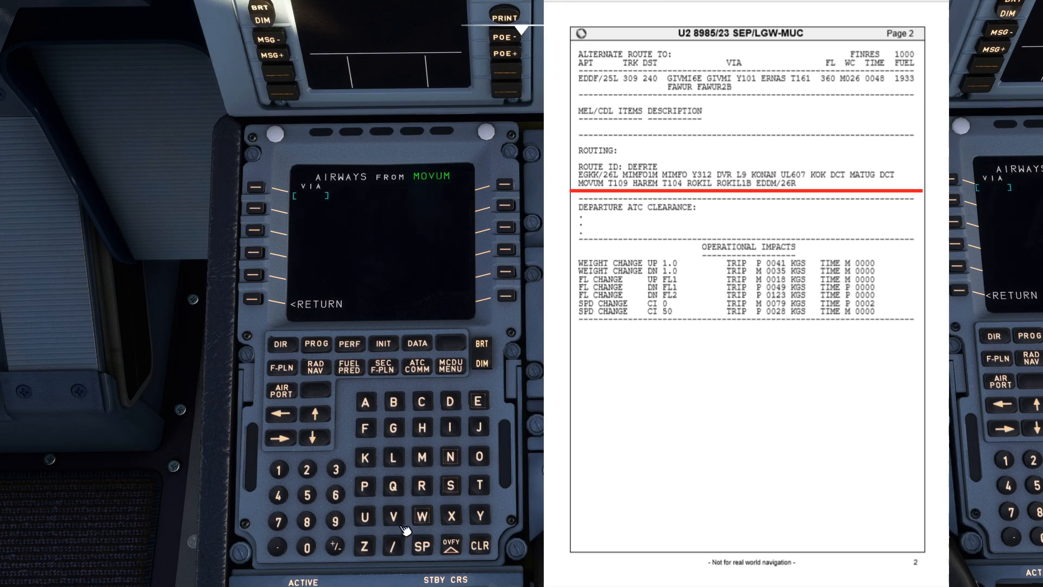
Step: Enter airway T109 ending at HAREM as the first leg from MOVUM
click(480, 489)
click(308, 548)
click(335, 520)
click(259, 188)
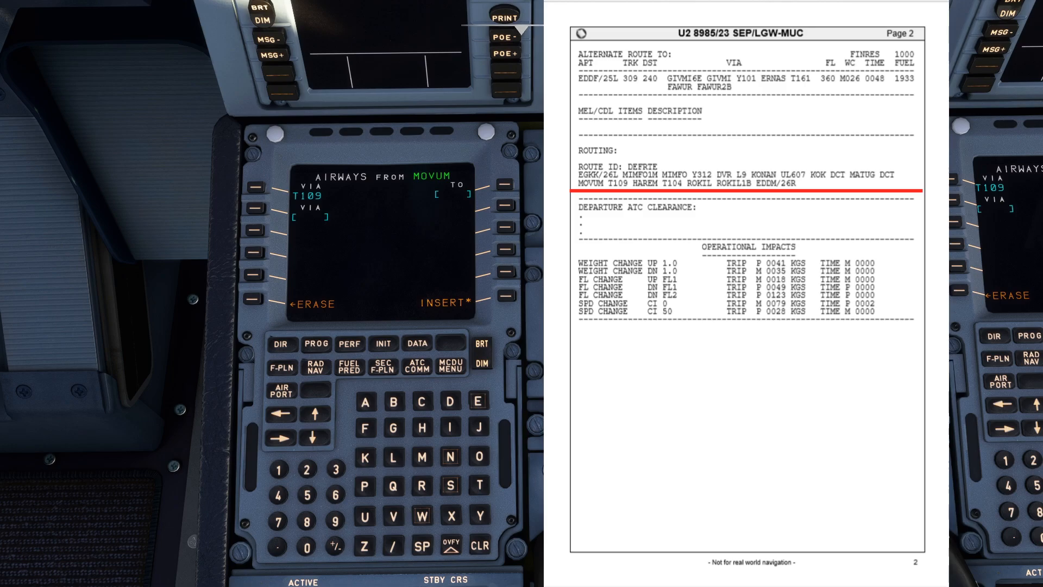
click(424, 432)
click(421, 486)
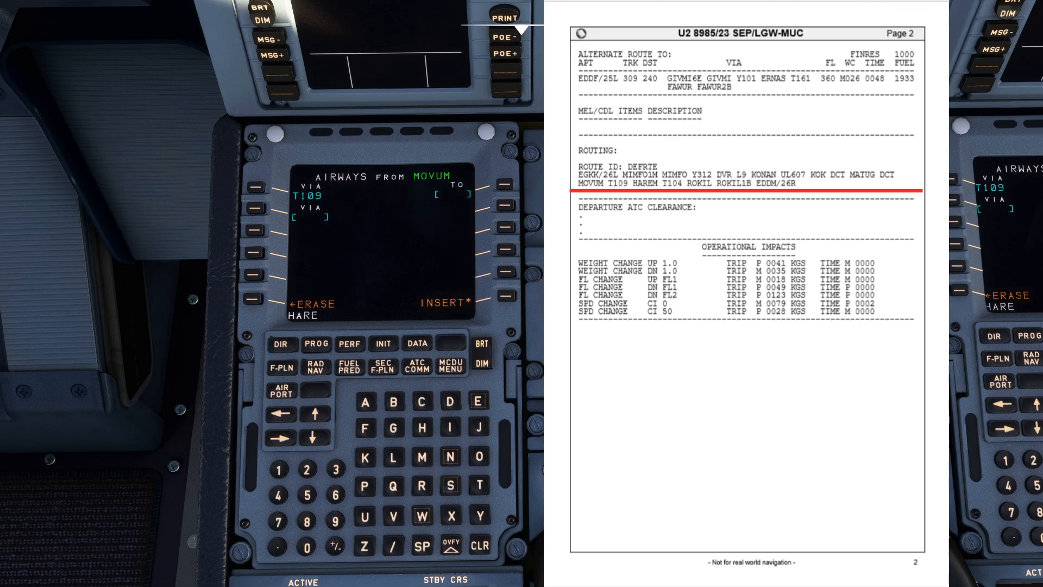
click(421, 458)
click(507, 186)
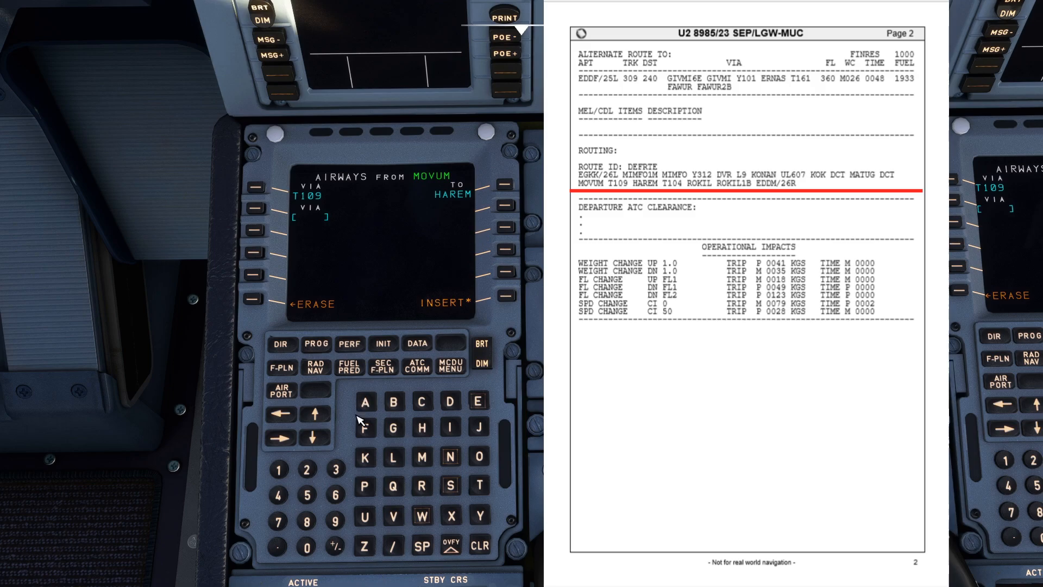
Step: Enter airway T104 ending at ROKIL as the second leg
click(481, 487)
click(279, 472)
click(280, 497)
click(256, 210)
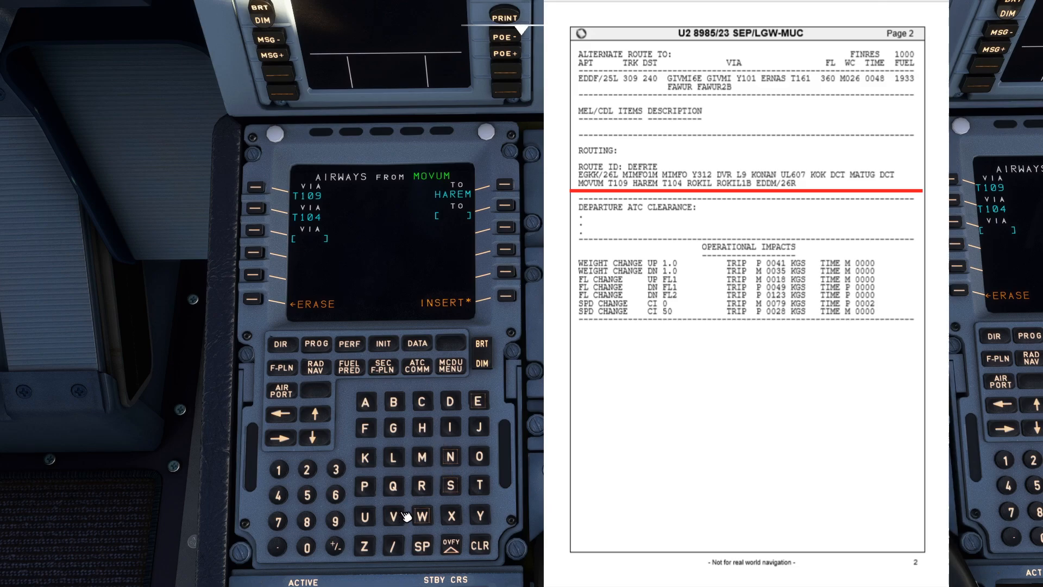
click(422, 487)
click(480, 458)
text(ROKIL)
click(368, 459)
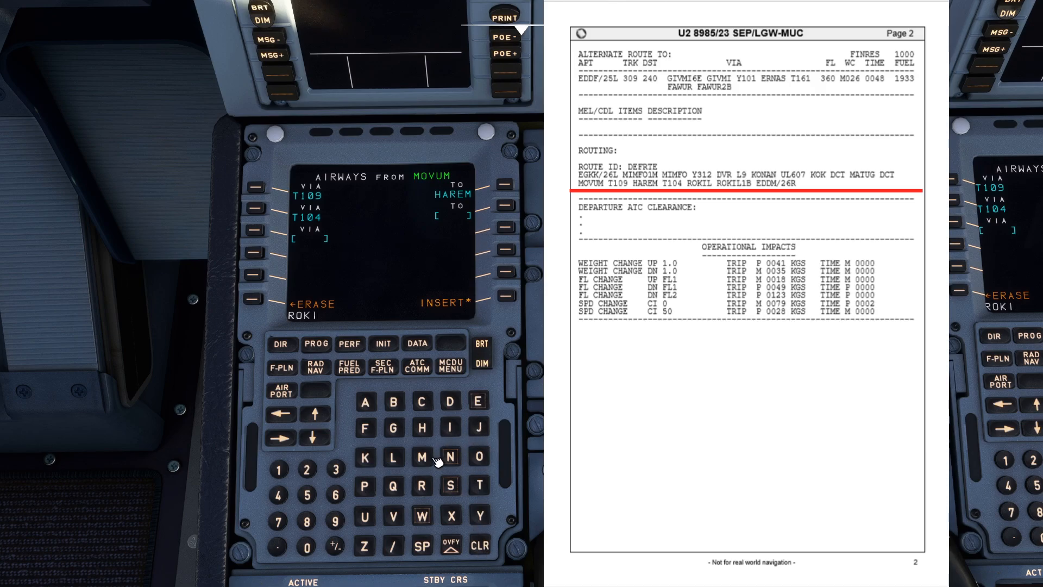
click(505, 210)
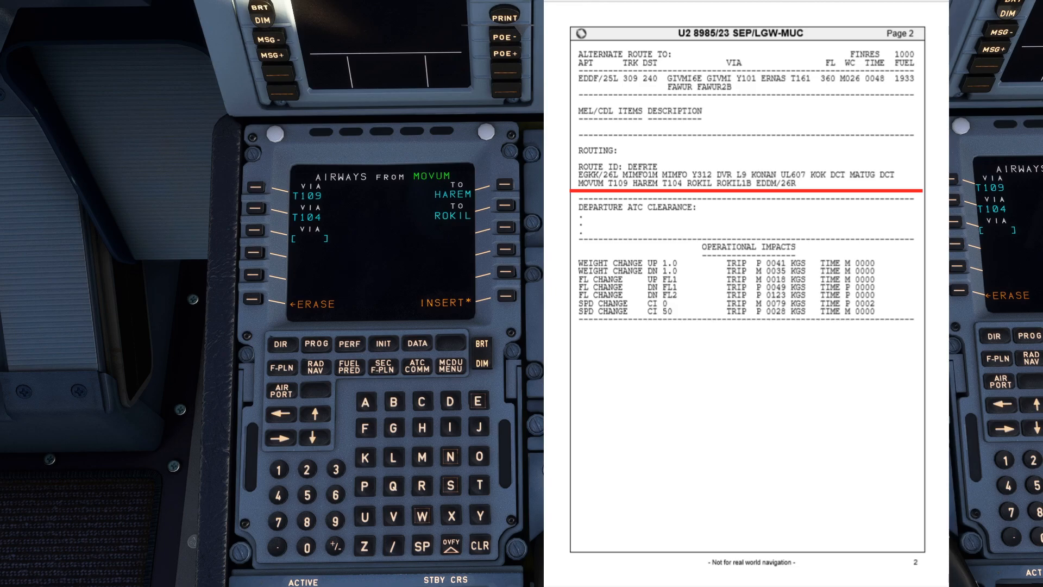
Step: Insert the airway routing and scroll the flight plan down toward ROKIL and EDDM
click(507, 298)
click(325, 421)
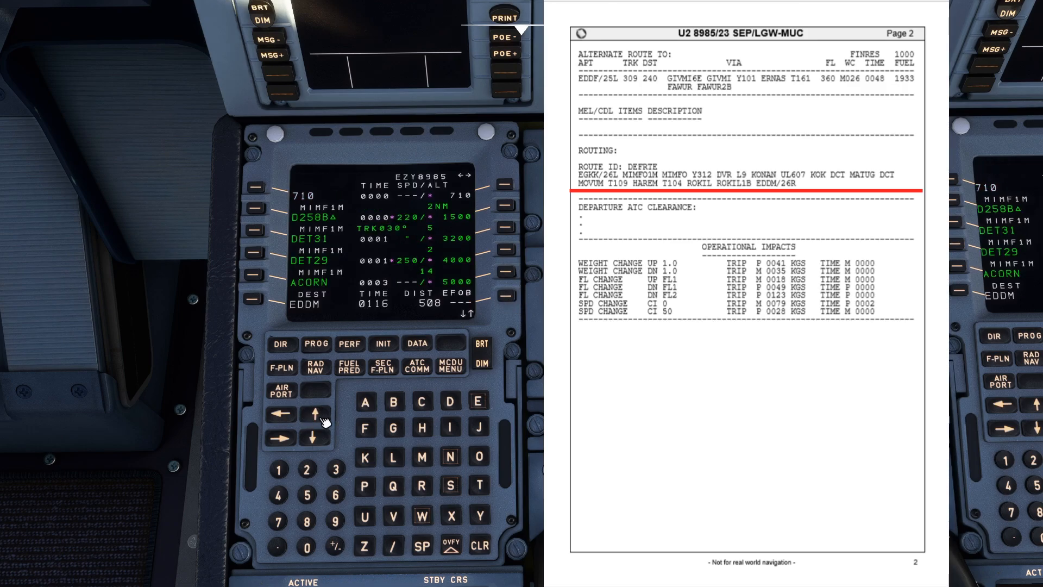
click(327, 421)
click(323, 420)
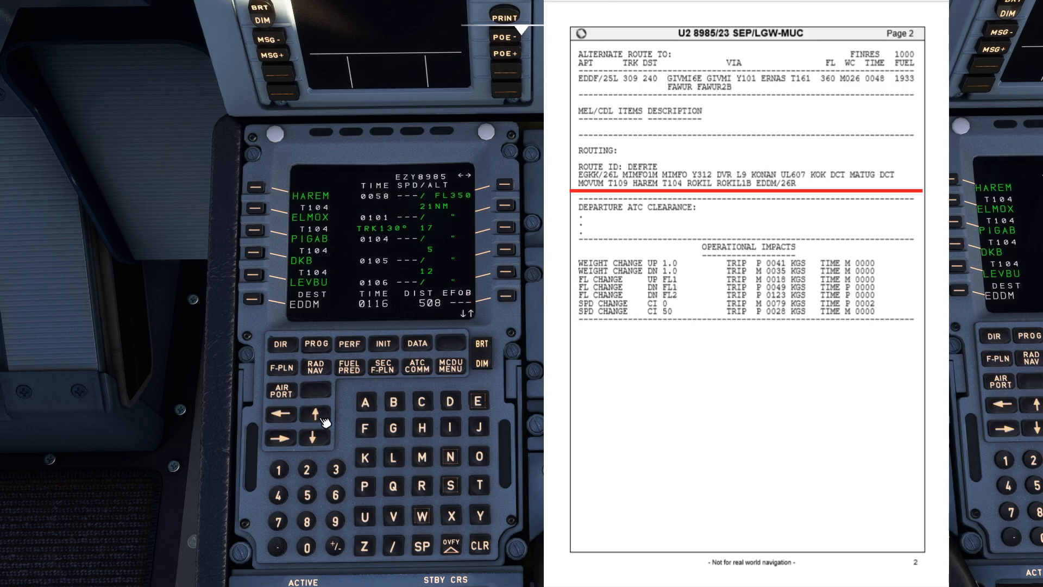
click(323, 420)
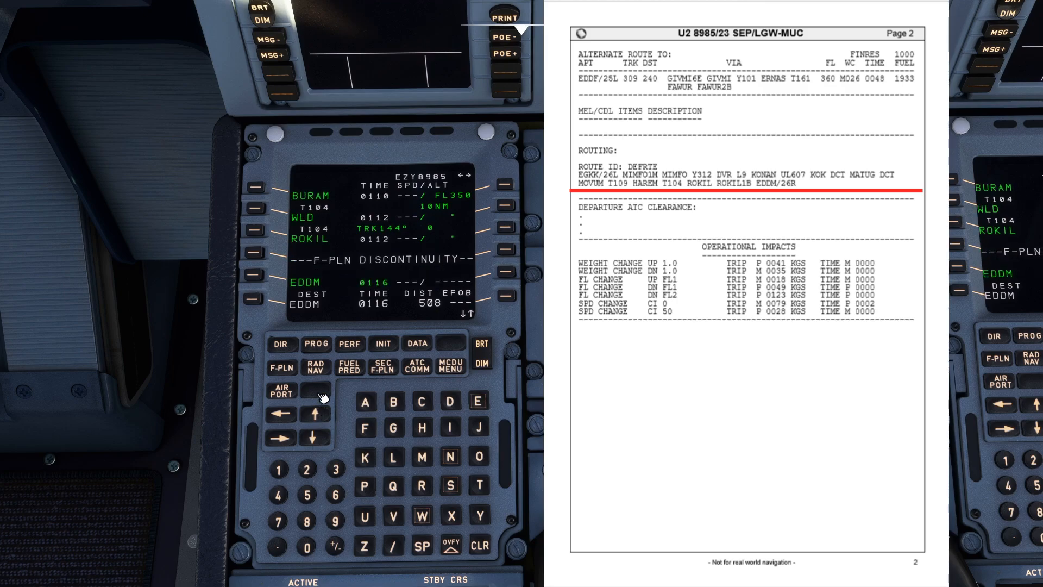
Step: On the EDDM arrival page, select the ILS 26R approach
click(257, 300)
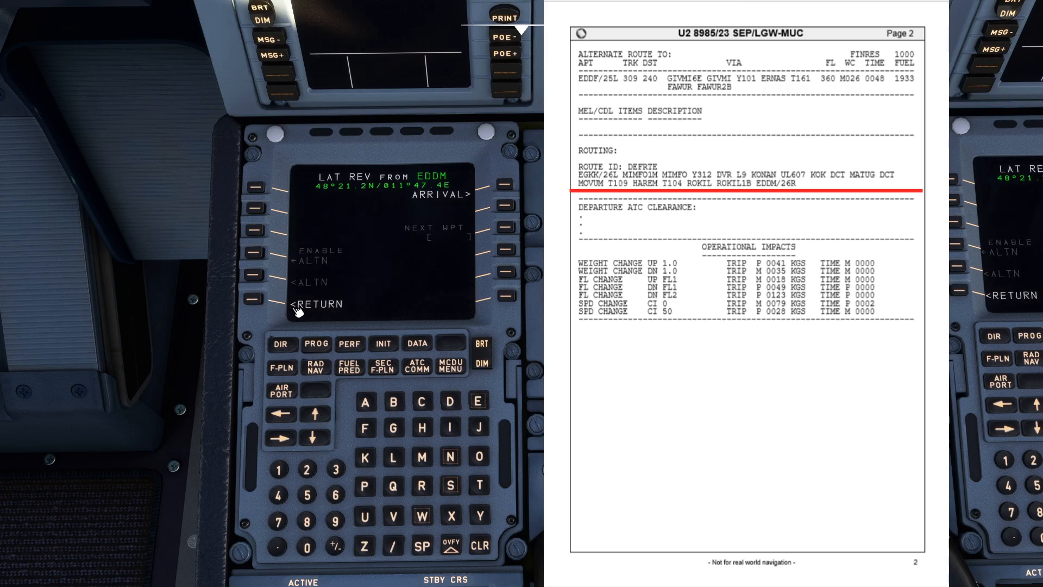
click(501, 191)
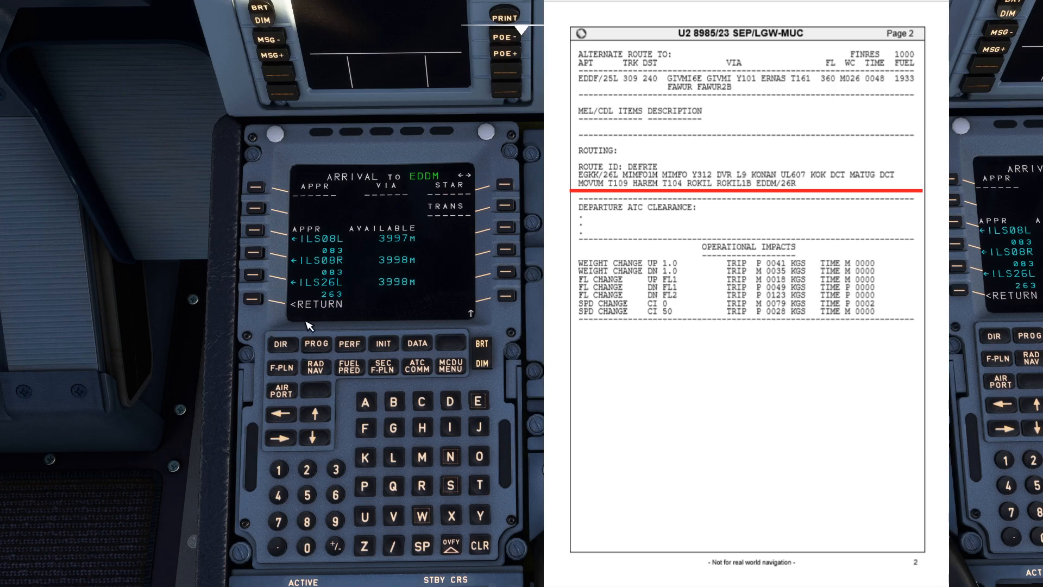
click(326, 416)
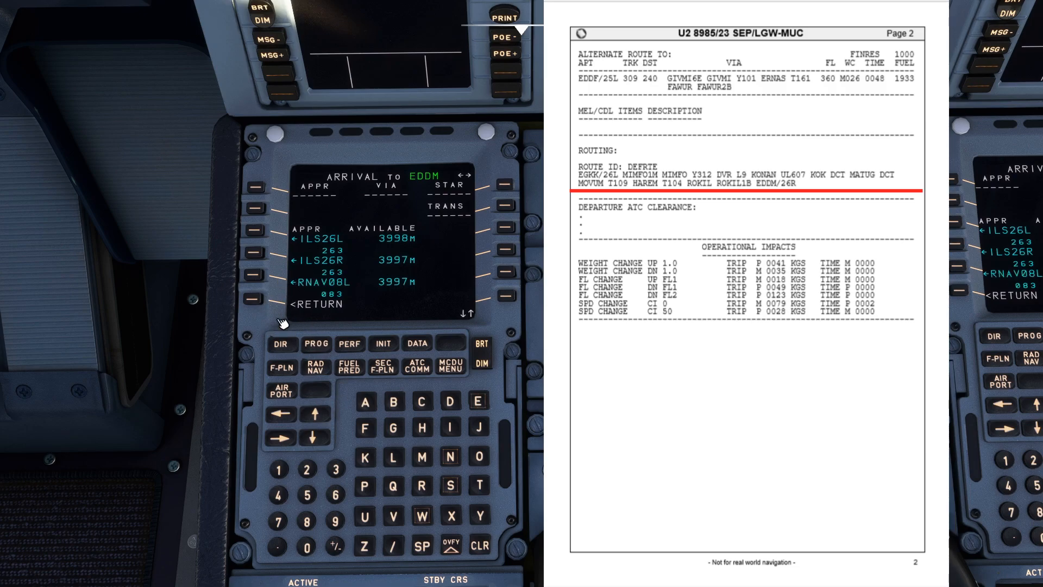
click(257, 253)
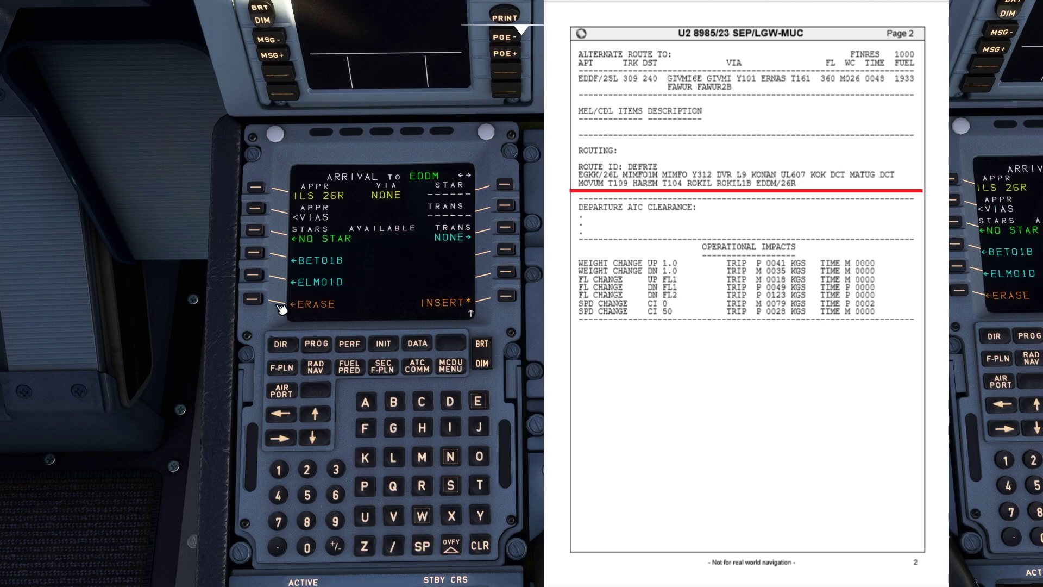
Step: Select the ROKI1B STAR and insert the arrival into the flight plan
click(324, 422)
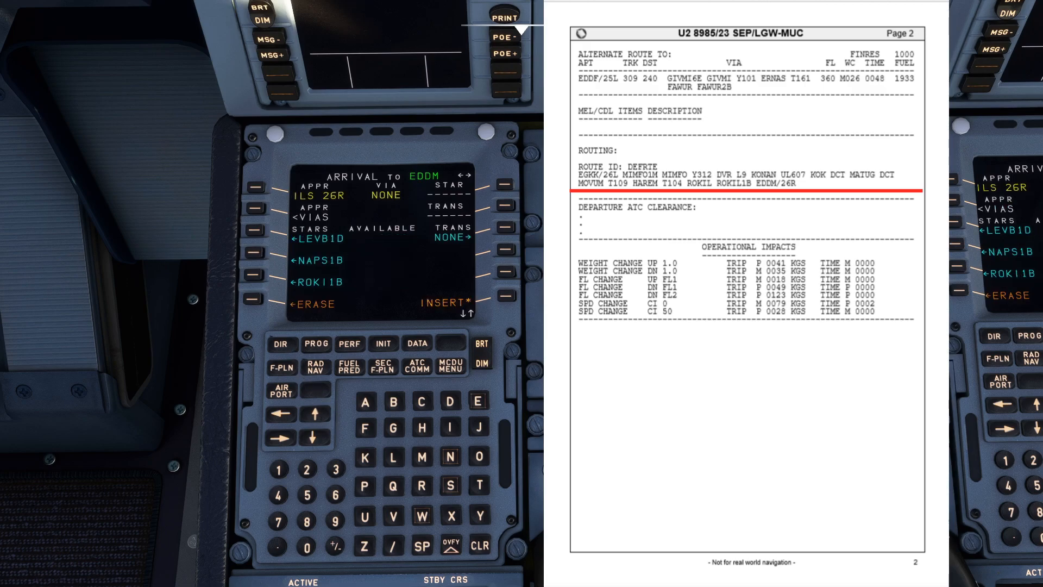
click(324, 422)
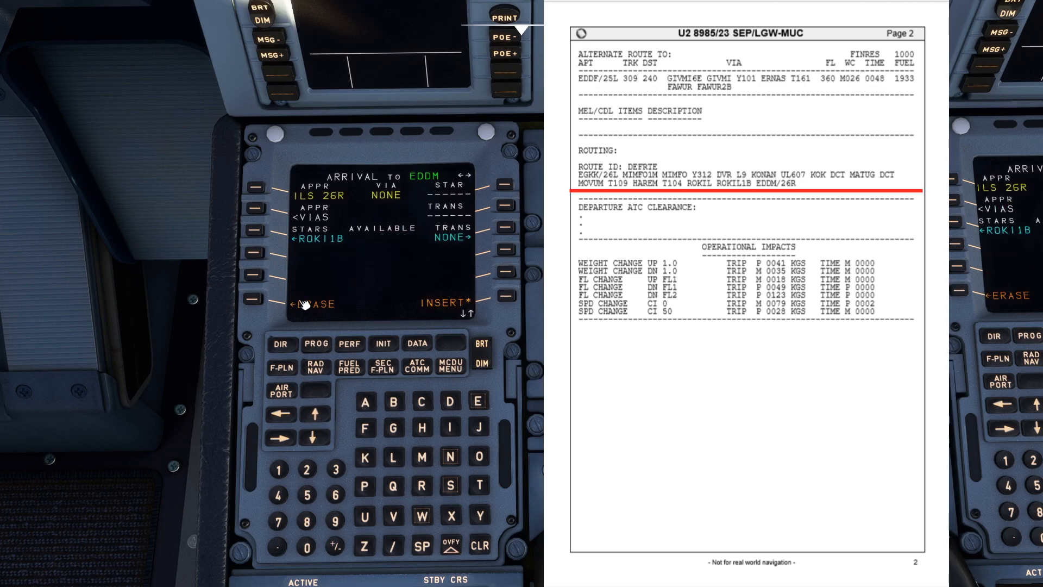
click(257, 231)
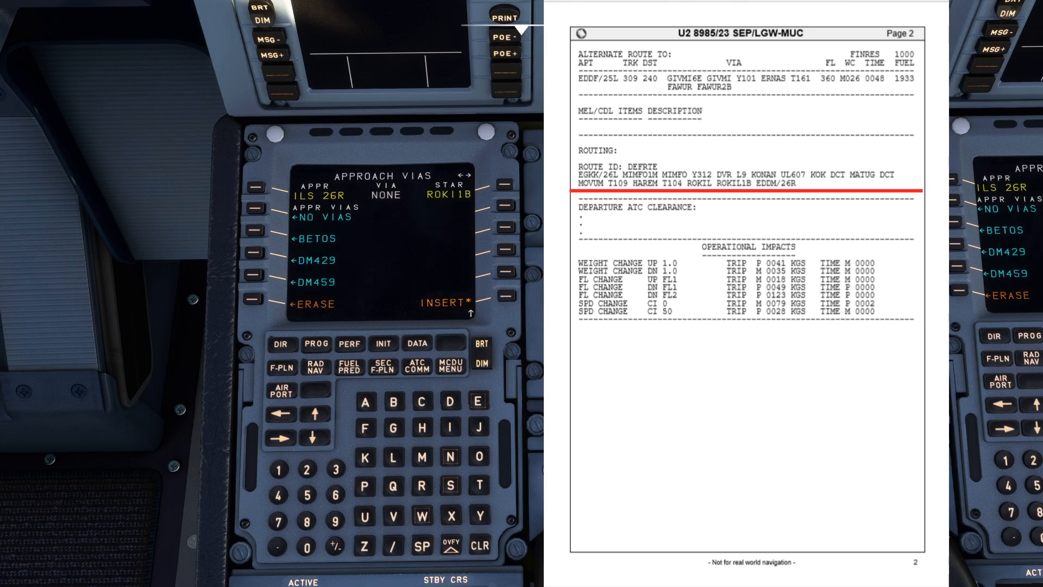
click(506, 297)
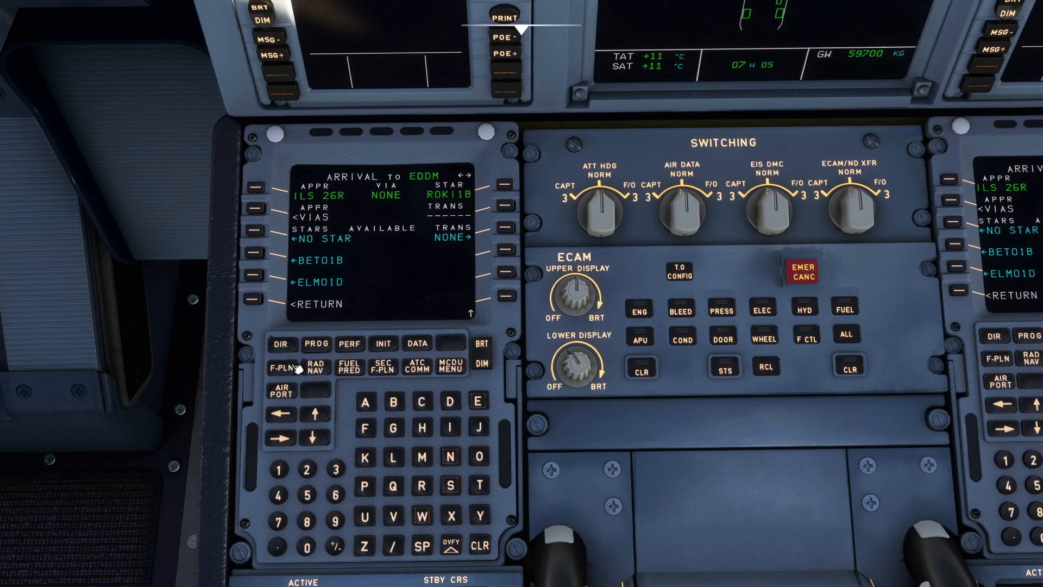
Step: Bring up F-PLN and slew through ROKIL, GUDEG and FI26R to END OF F-PLN at EDDM26R
click(297, 367)
click(326, 416)
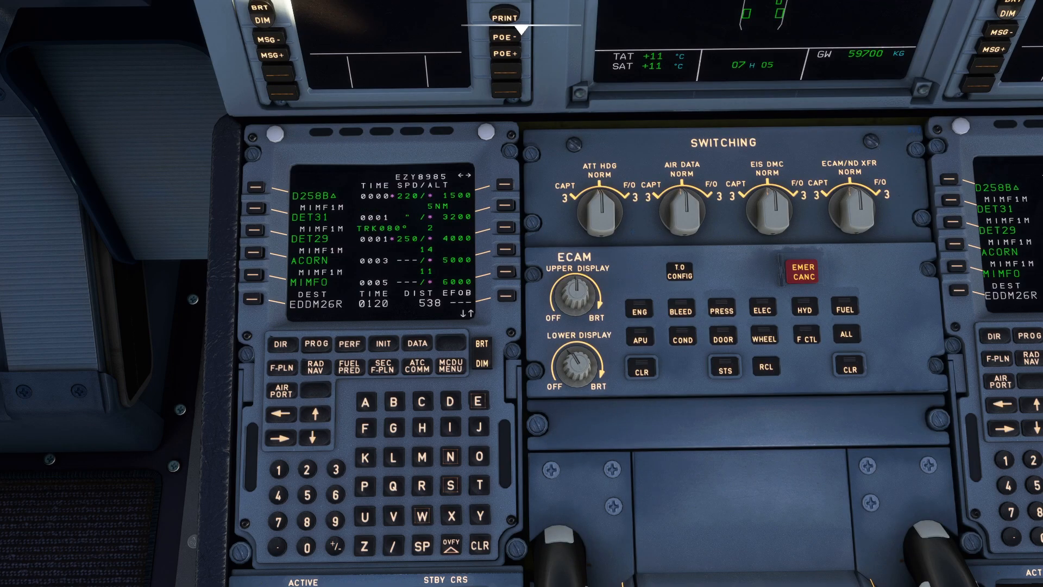
click(327, 416)
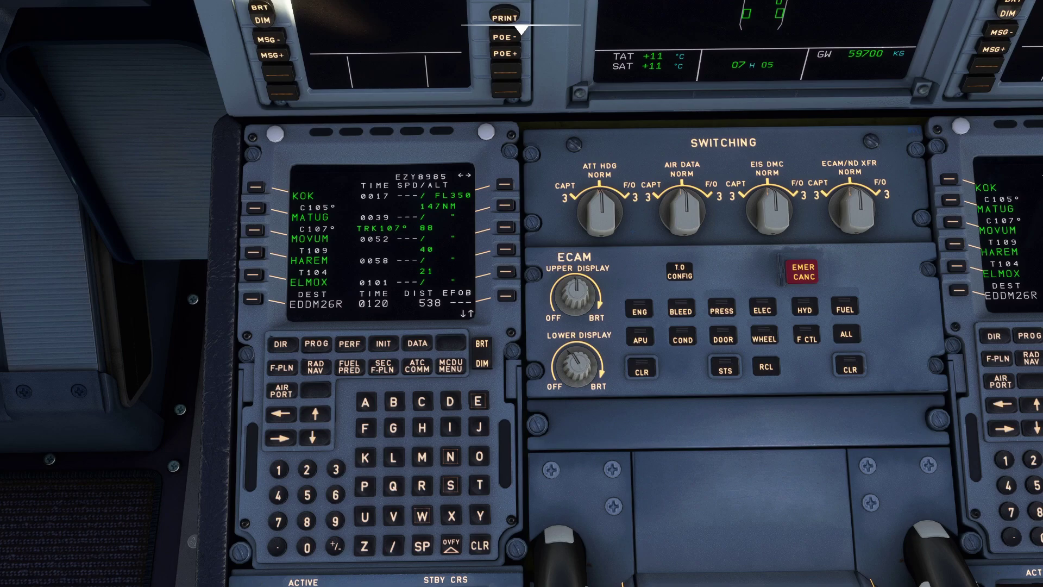
click(327, 416)
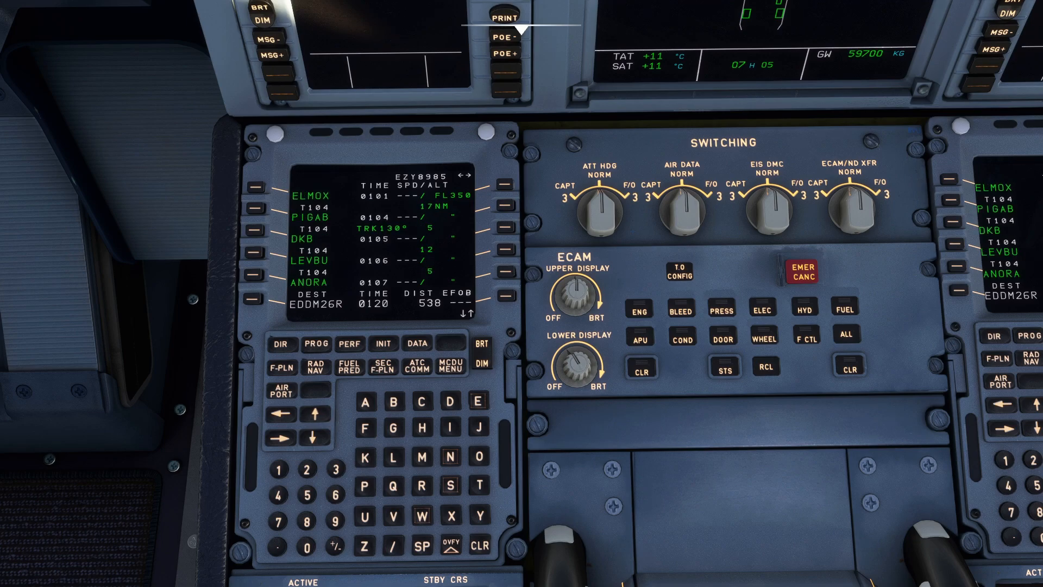
click(320, 418)
click(319, 417)
click(319, 418)
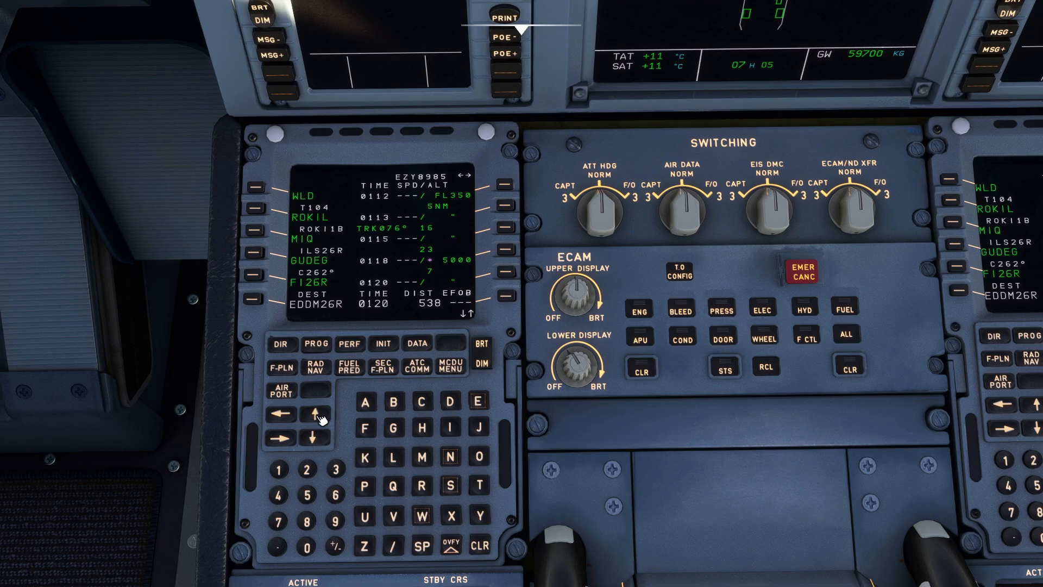
click(320, 419)
click(319, 418)
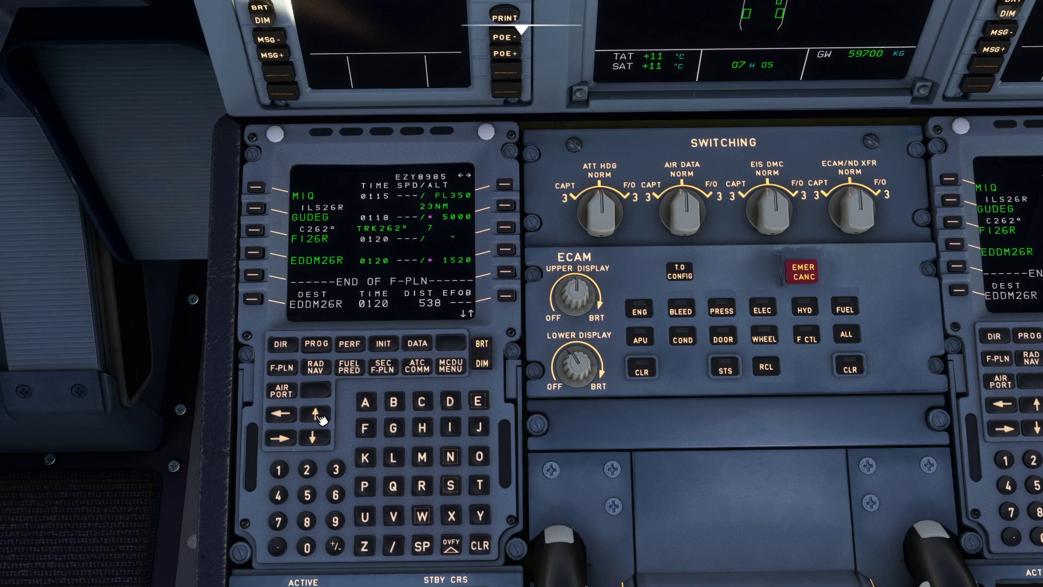
Step: Slew back up the flight plan to WLD and glance toward the overhead displays
click(328, 449)
click(328, 449)
drag(328, 448, 384, 473)
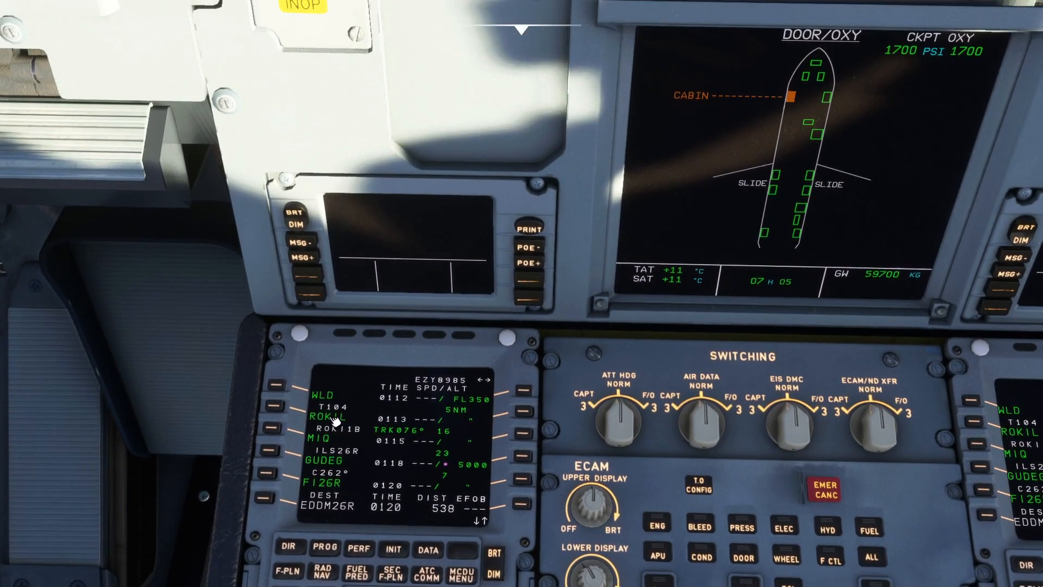
Step: Reposition the cockpit view onto the captain's navigation display and MCDU
key(ctrl+space)
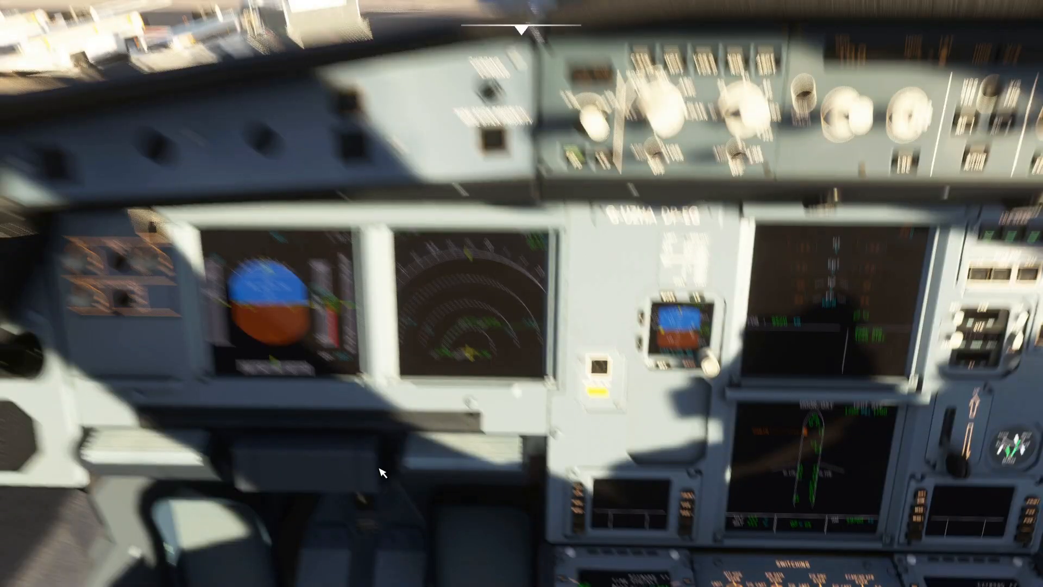
key(alt+2)
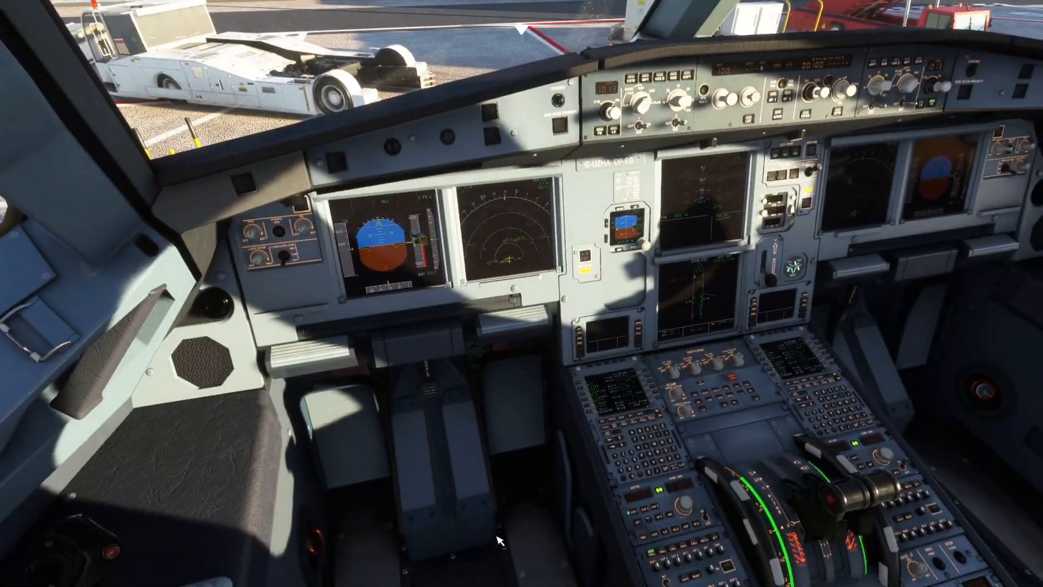
key(ctrl+space)
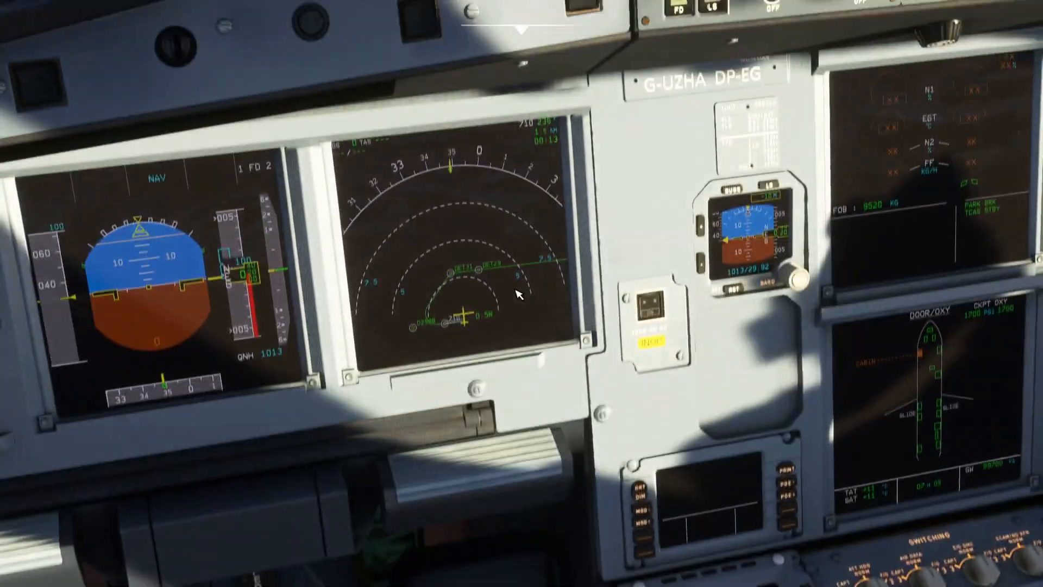
scroll(668, 128, down, 1)
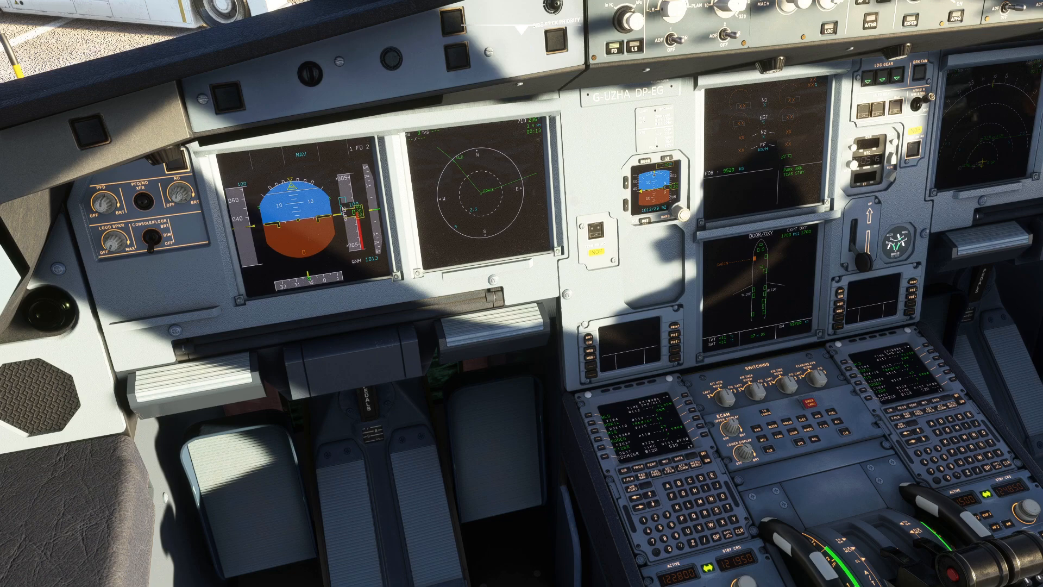
Step: Step the ND plan view waypoint by waypoint past LEVBU and WLD to the EDDM26R approach
click(651, 495)
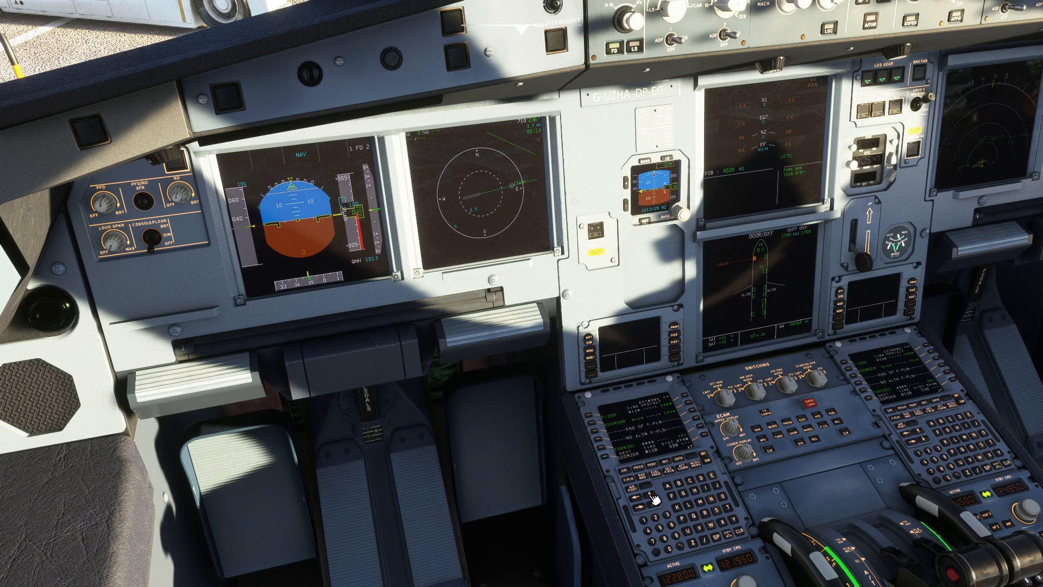
click(657, 508)
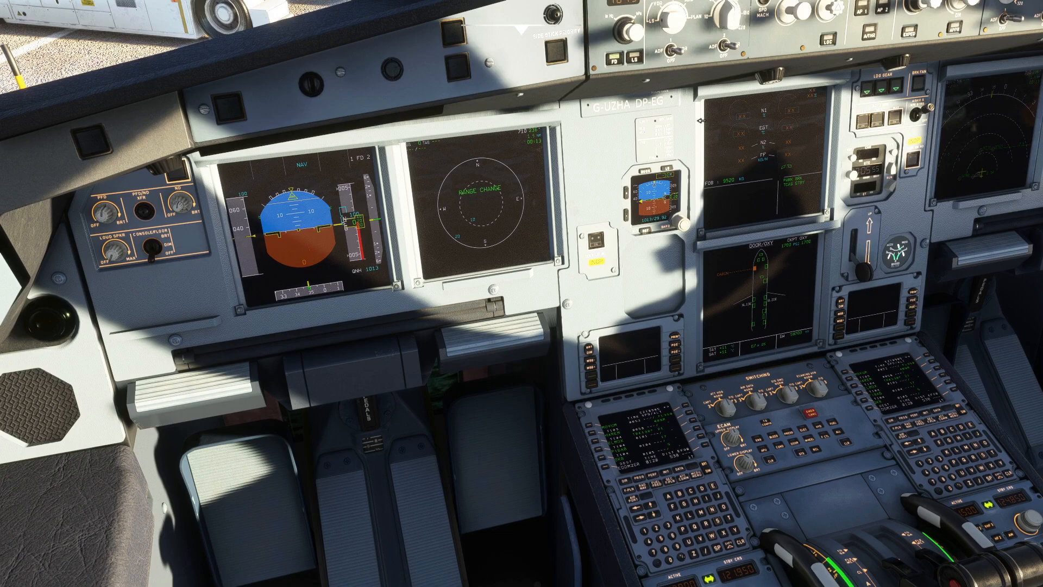
click(655, 511)
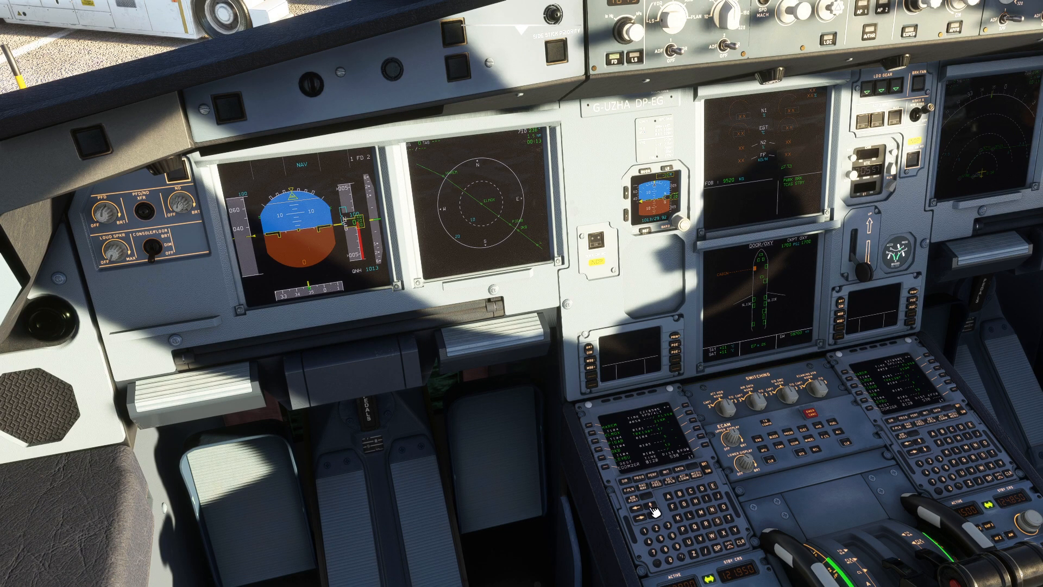
click(655, 511)
click(655, 511)
click(655, 511)
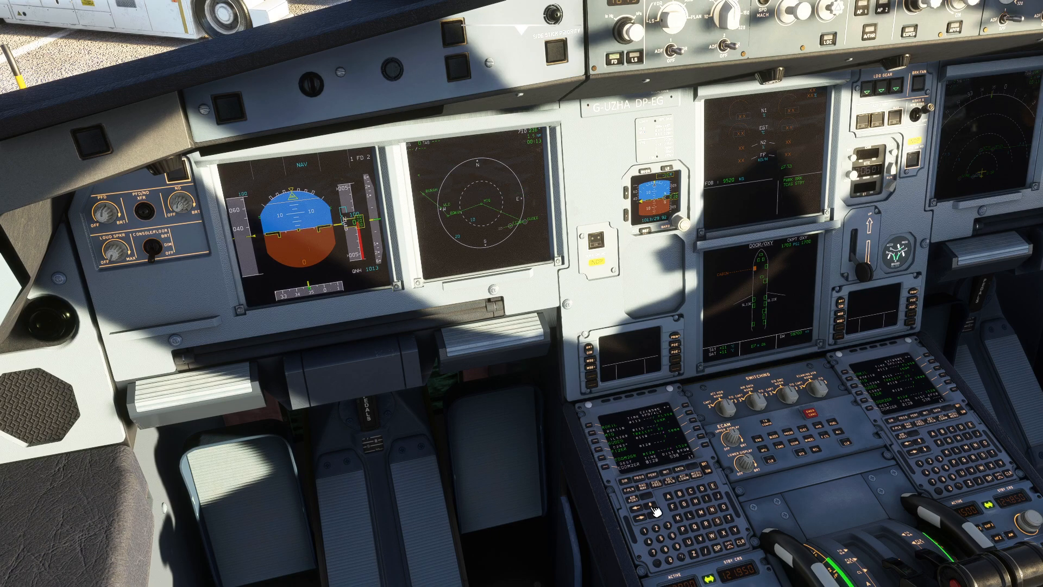
click(656, 511)
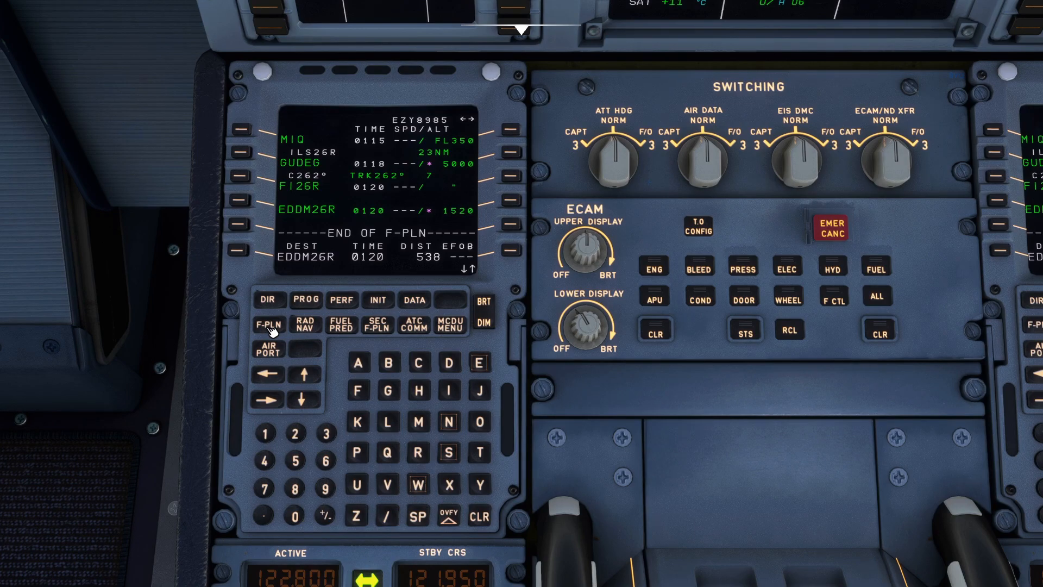
click(377, 329)
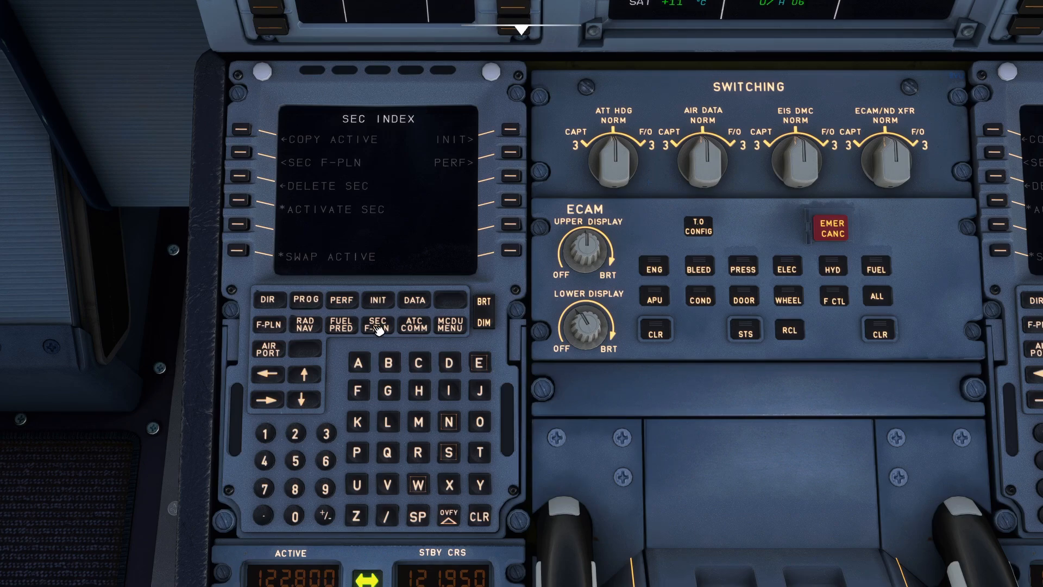
Step: Show the RAD NAV page with ILS IWW tuned 110.90, course 258
click(305, 327)
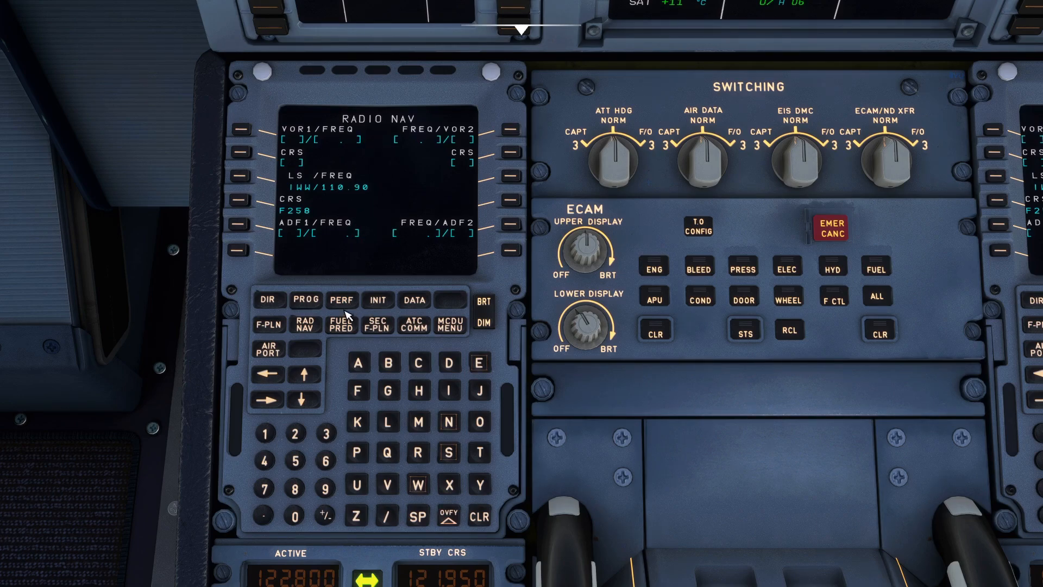
Step: Review INIT and INIT B, then reach the AOC PERF/W+B datalink page
click(375, 302)
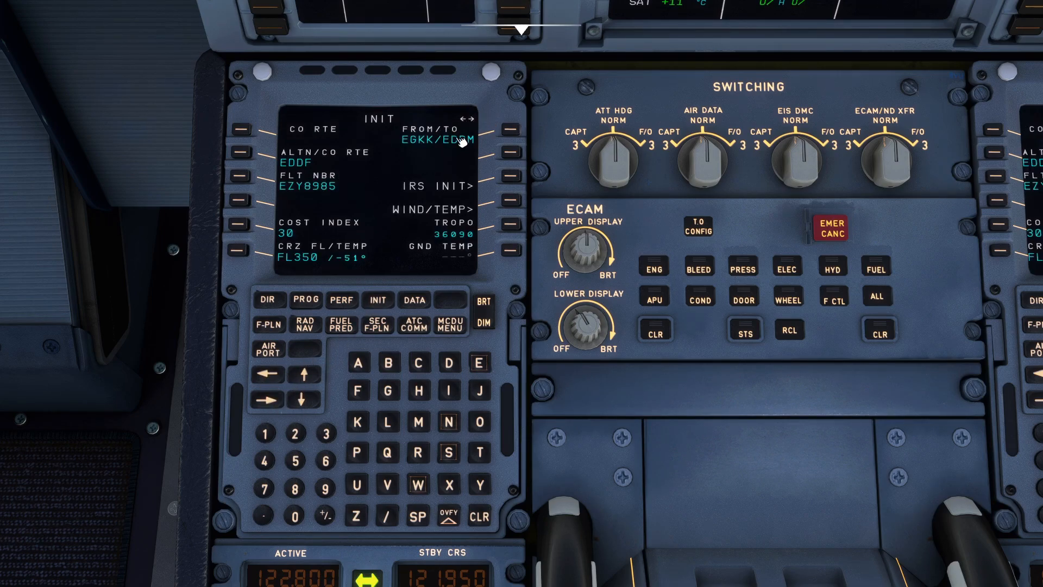
click(270, 402)
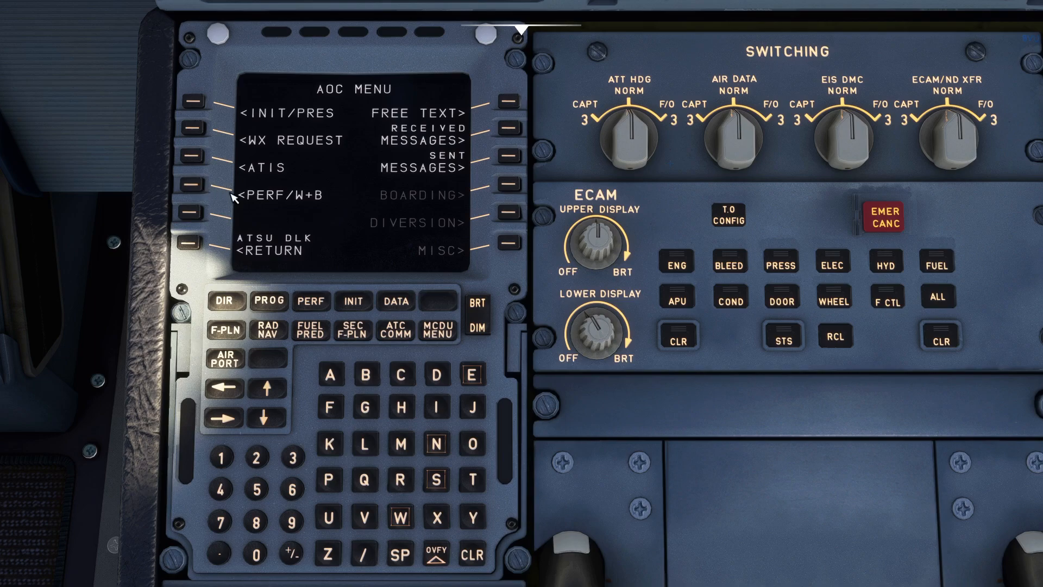
click(234, 196)
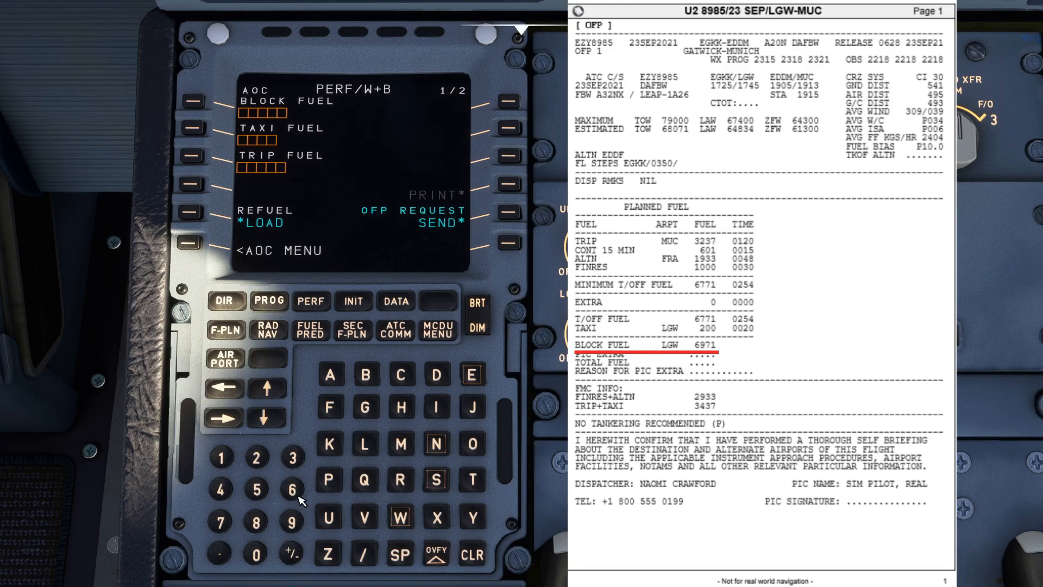
Step: Enter block fuel 6971 and taxi fuel 200 on the PERF/W+B page
click(294, 522)
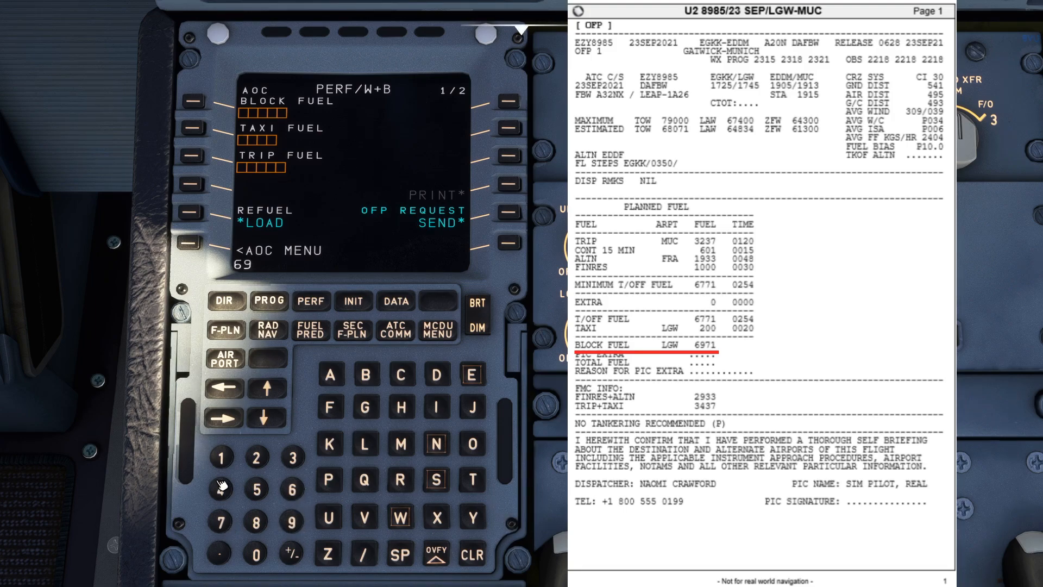
click(220, 522)
click(221, 458)
click(190, 99)
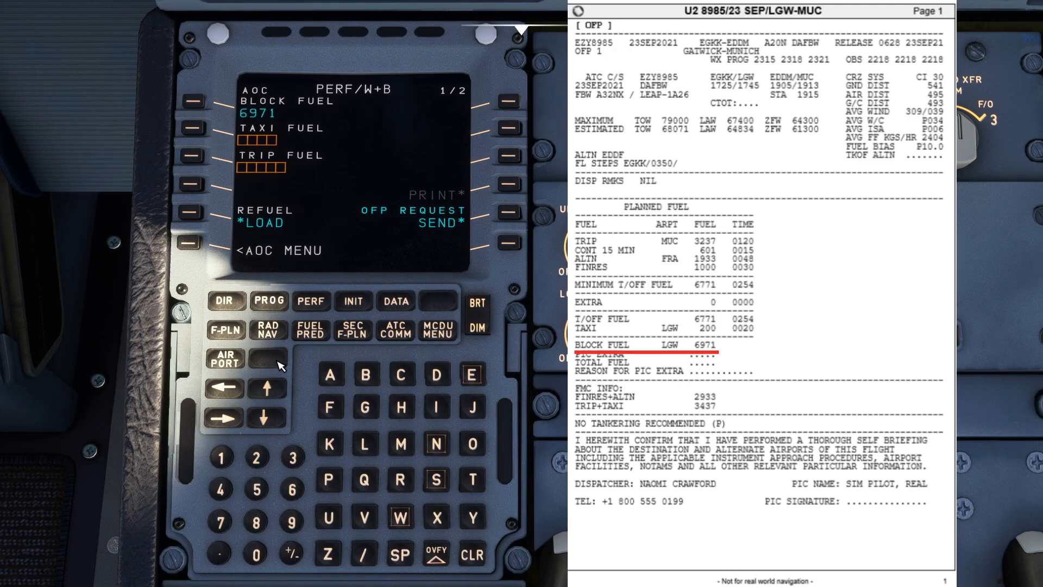
click(256, 458)
click(256, 555)
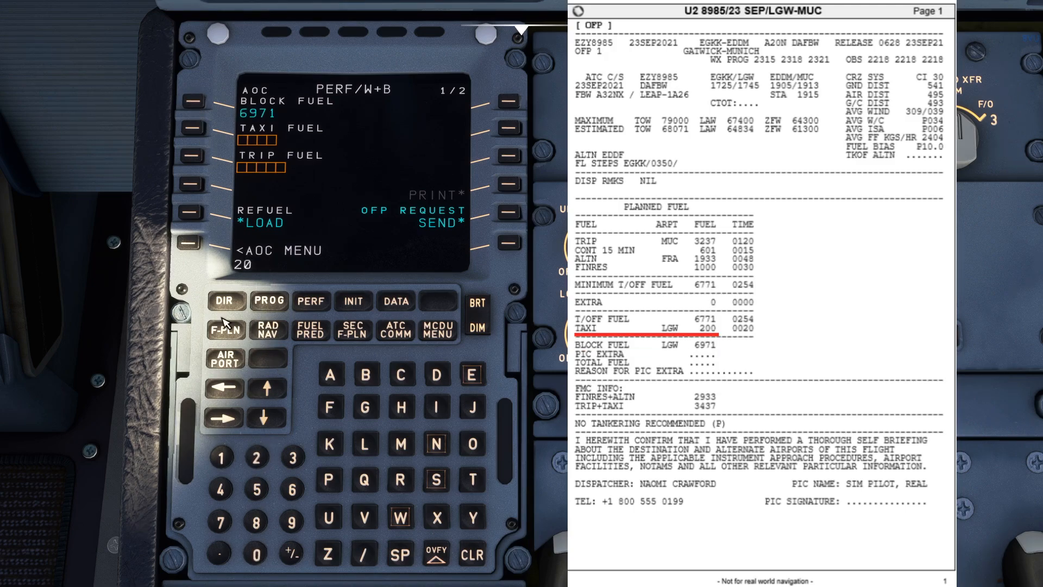
click(256, 554)
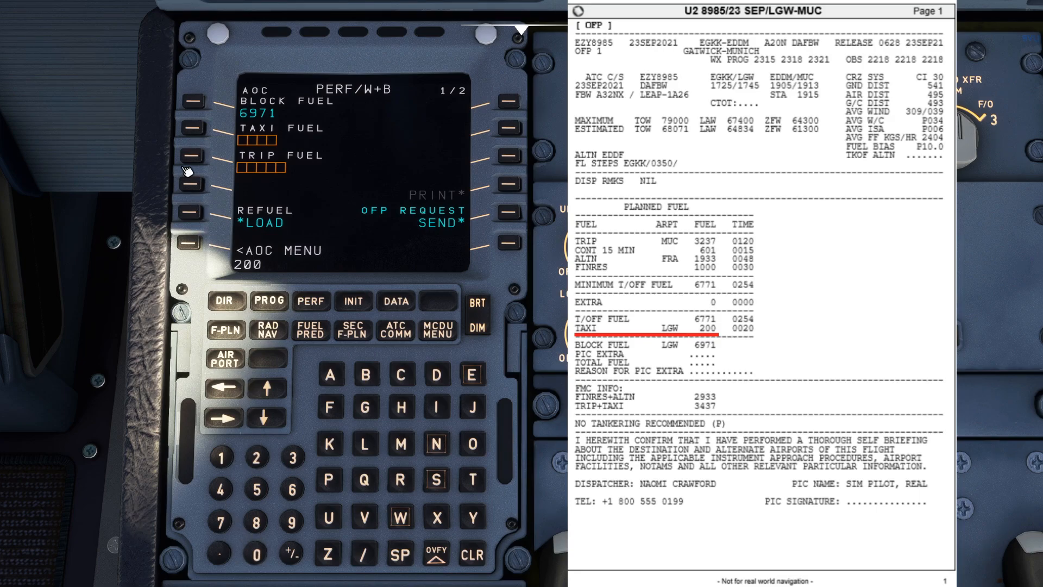
click(193, 128)
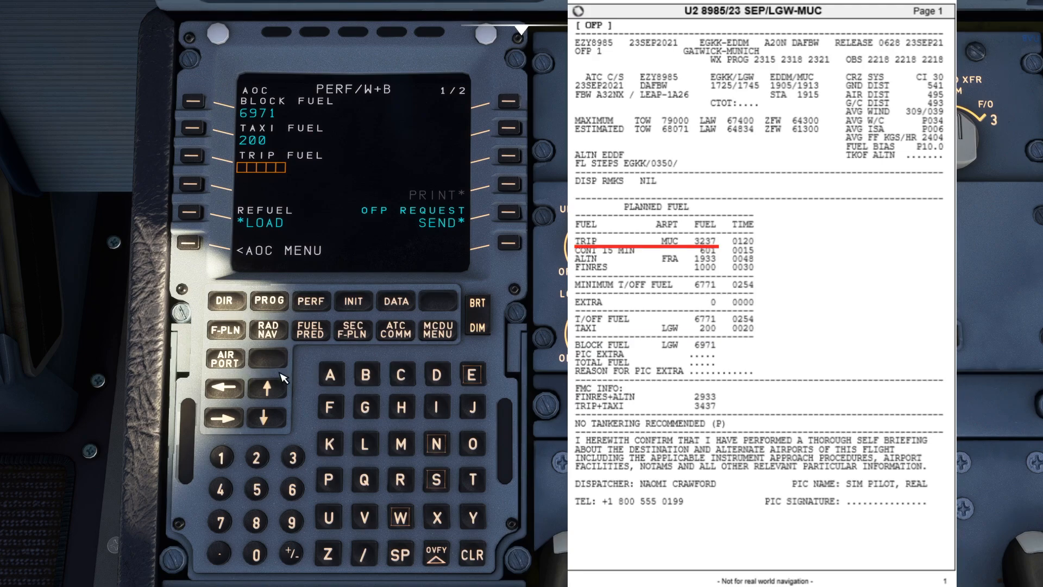
Step: Enter trip fuel 3237, refuel via *LOAD and confirm about 7000 kg FOB on the ECAM
click(293, 457)
click(256, 457)
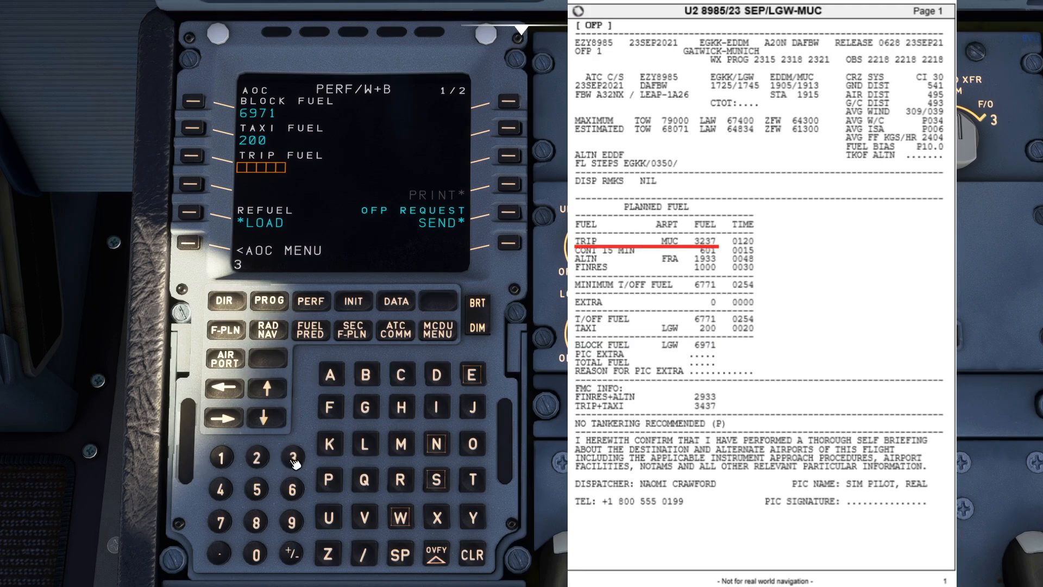
click(291, 456)
text(7)
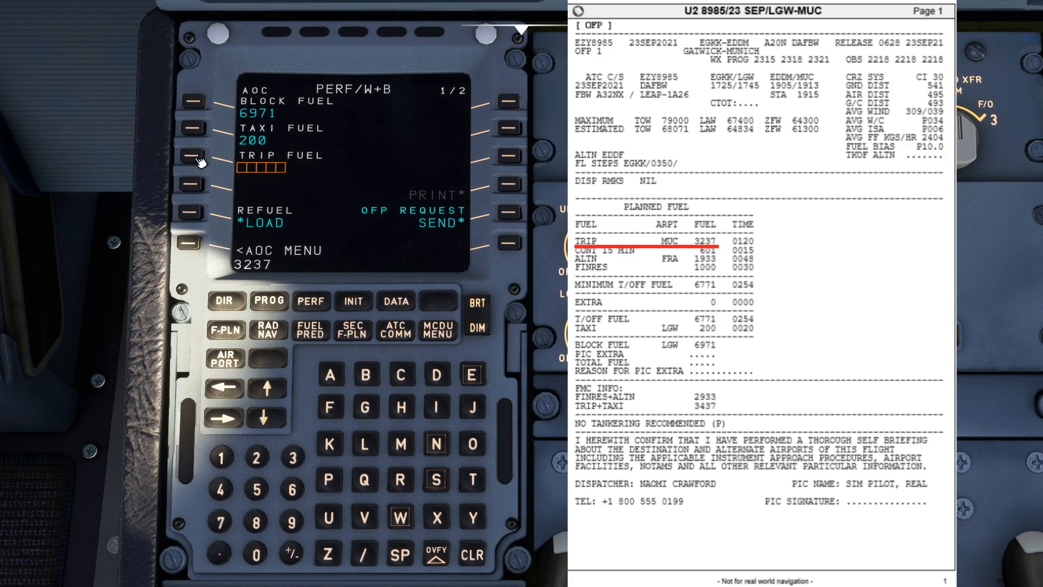
click(196, 157)
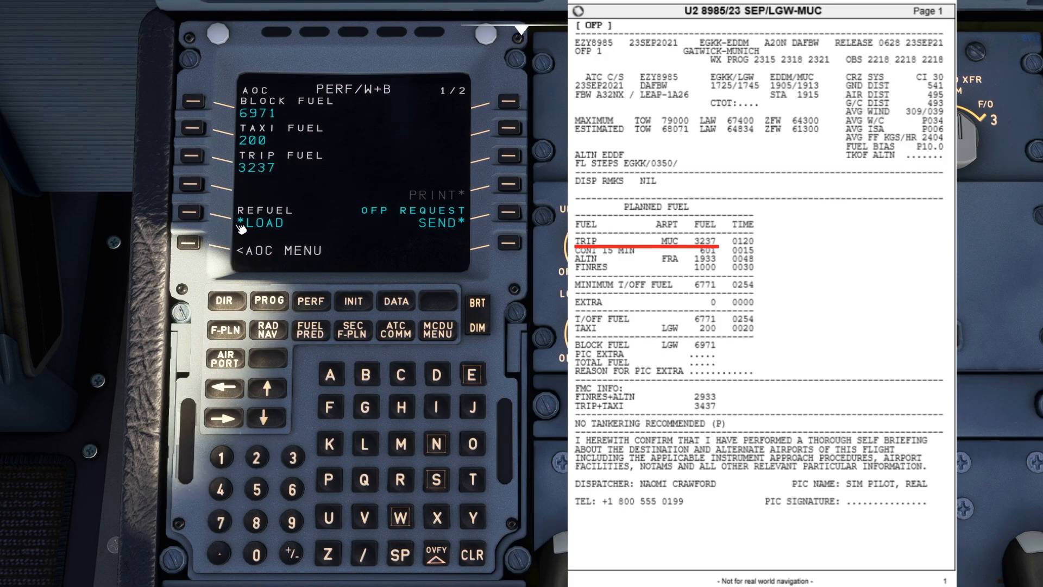
key(alt+2)
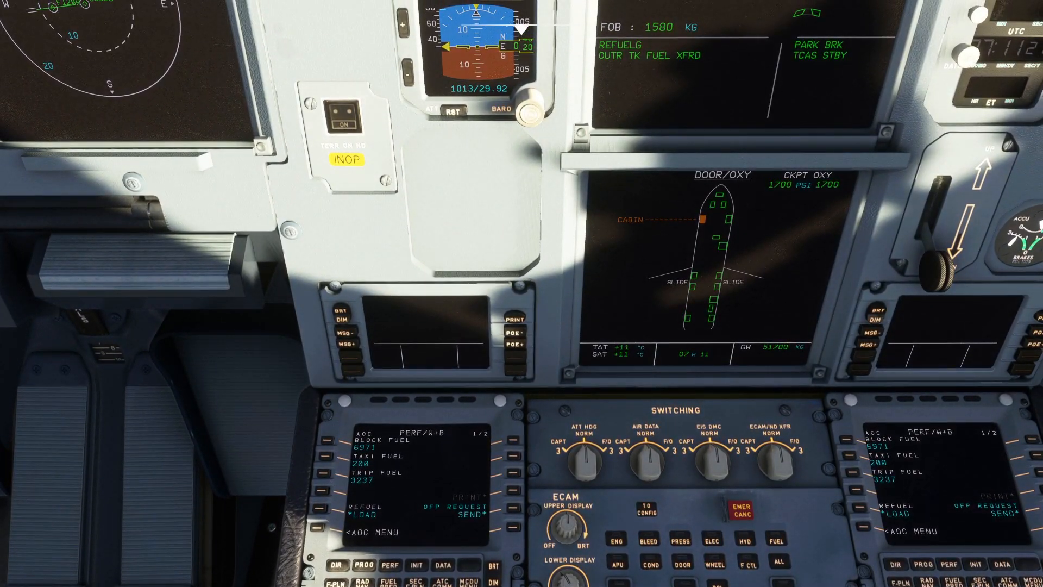
click(324, 511)
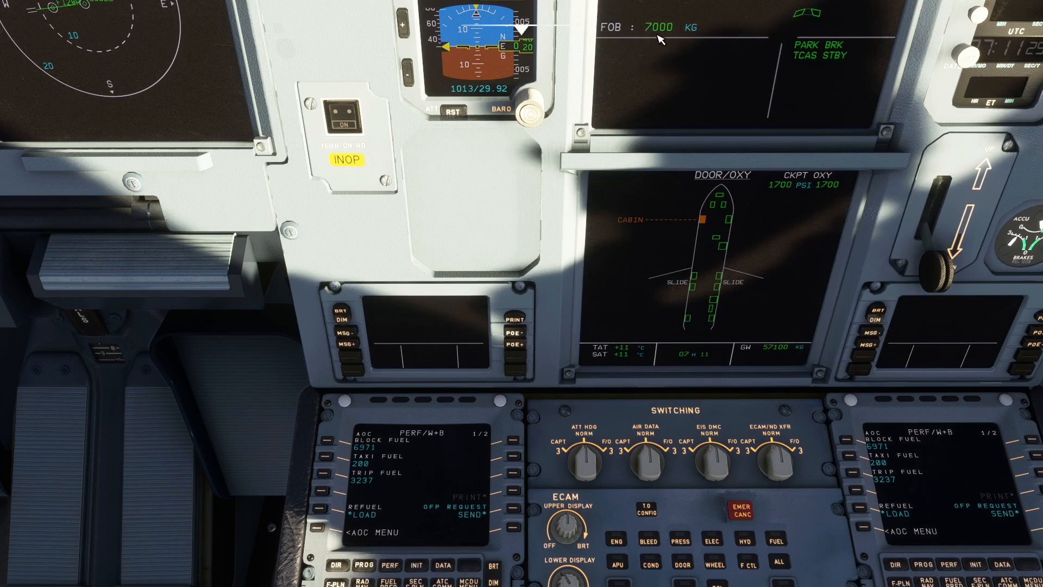
key(alt+2)
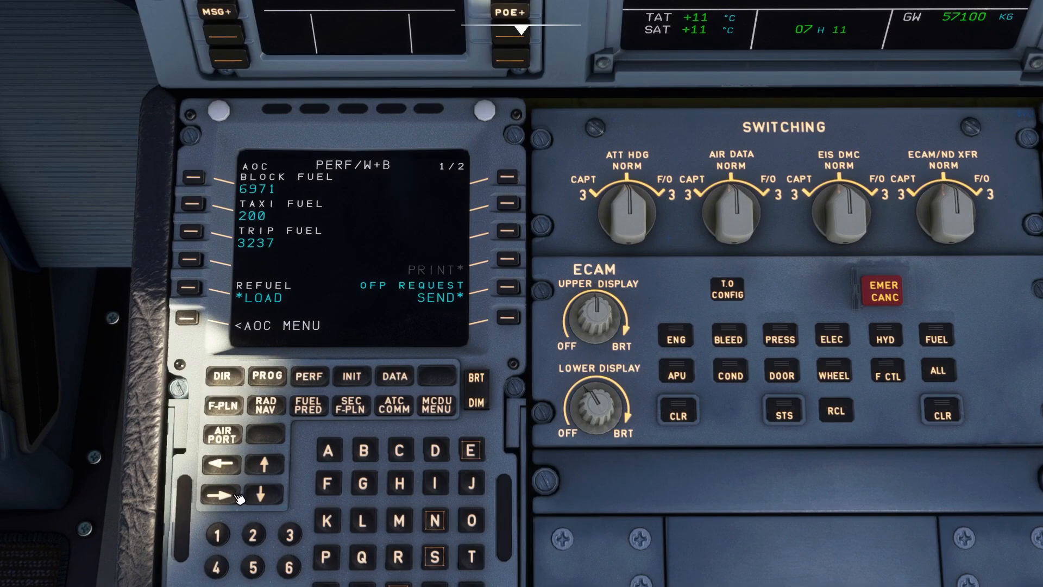
Step: Enter payload 15000 on PERF/W+B page 2 and load it, giving bags 6541/8459 and ZFW 56.0
click(225, 499)
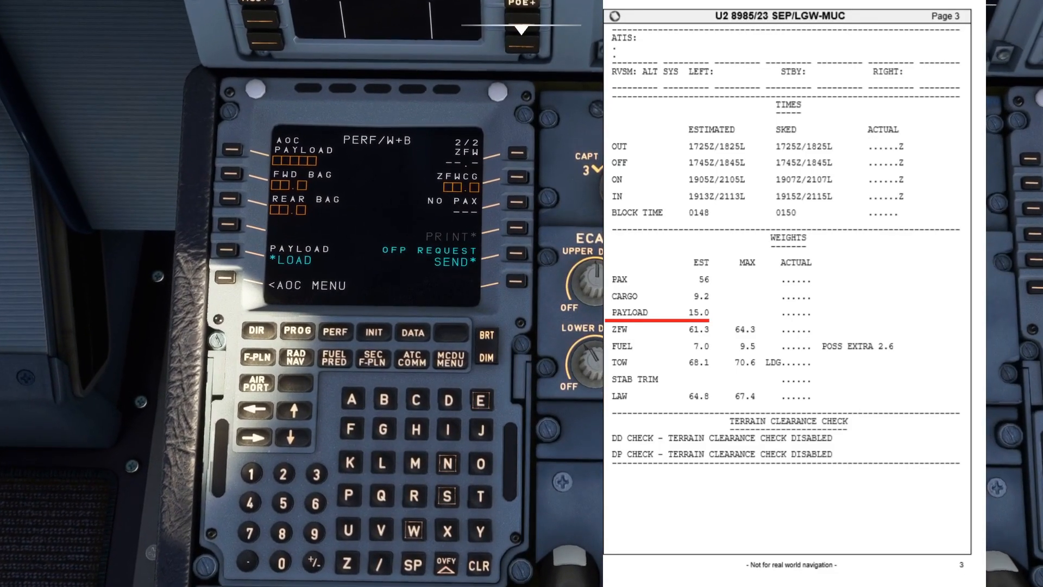
click(250, 474)
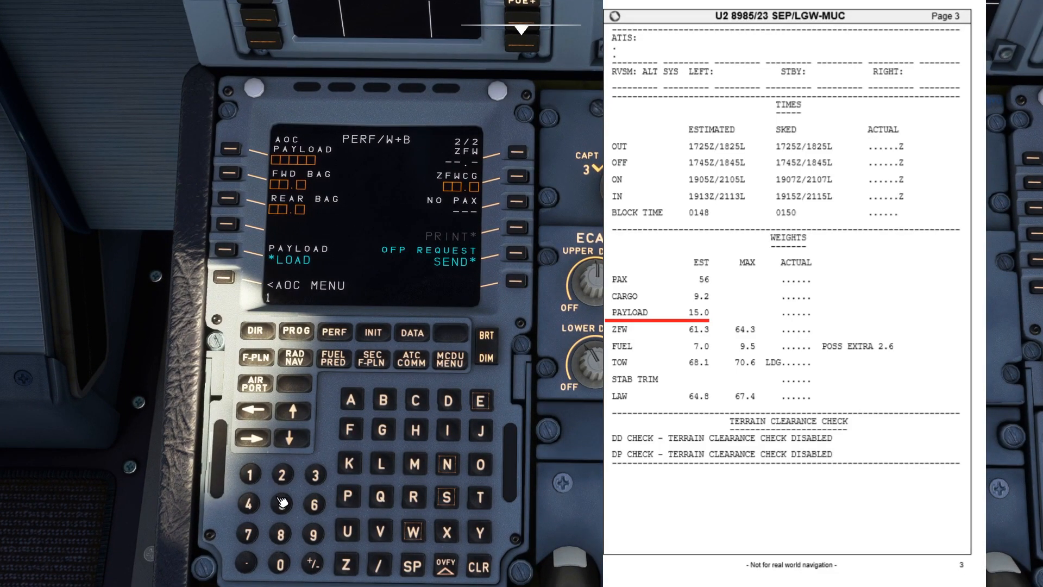
click(282, 504)
click(232, 150)
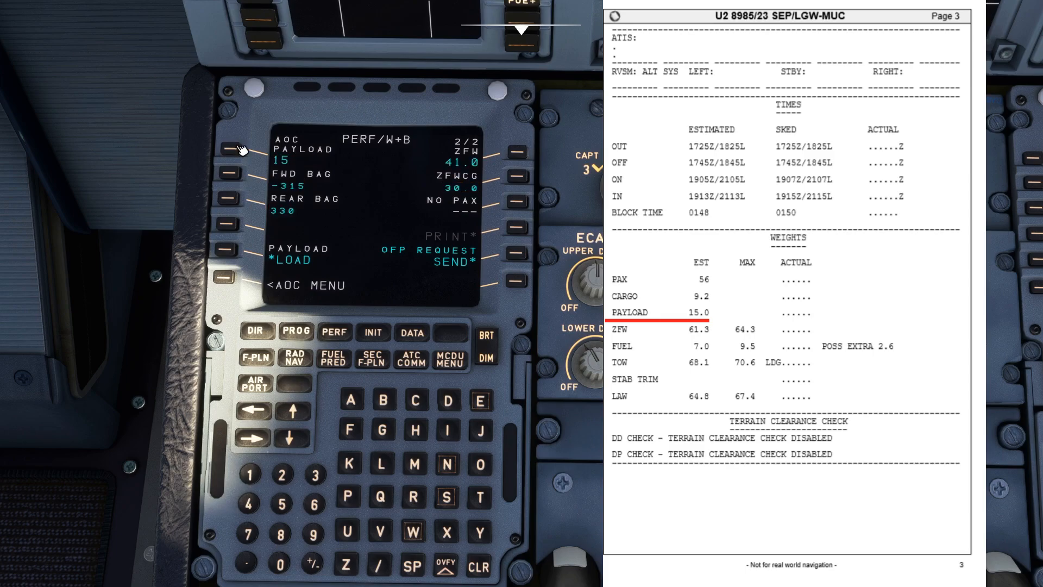
click(251, 476)
click(283, 504)
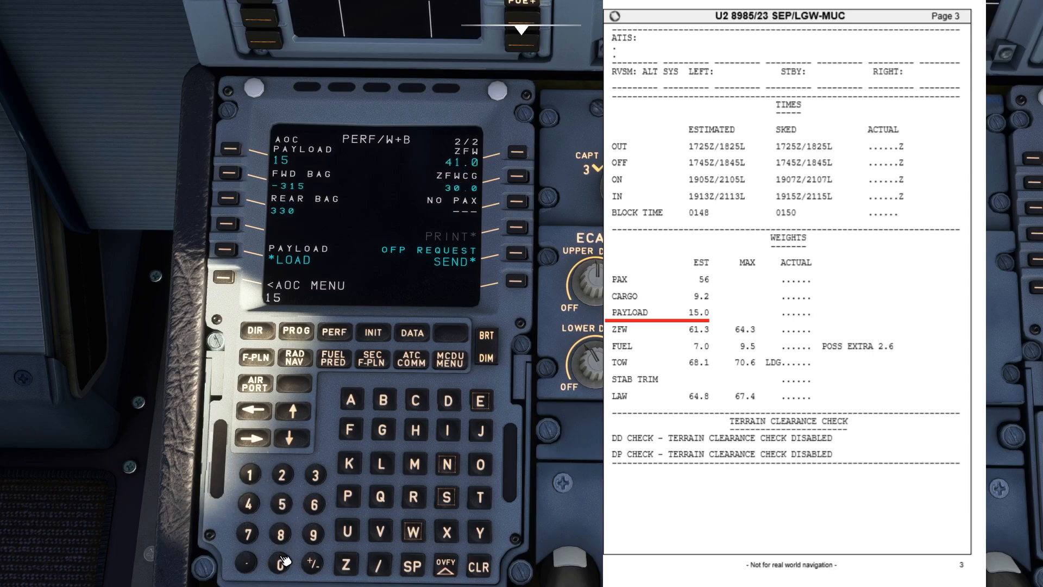
click(284, 560)
click(284, 561)
click(232, 149)
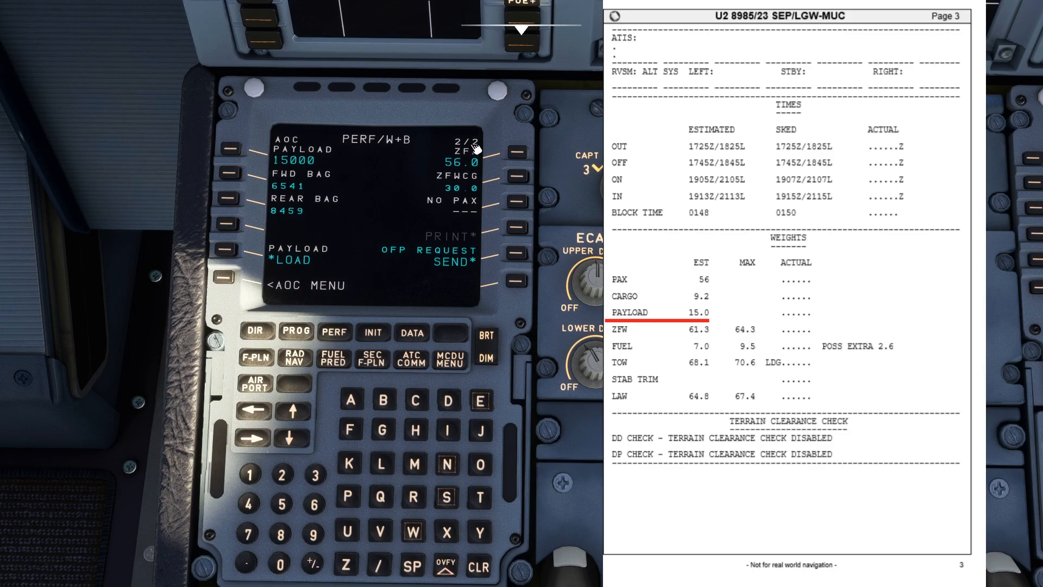
click(228, 250)
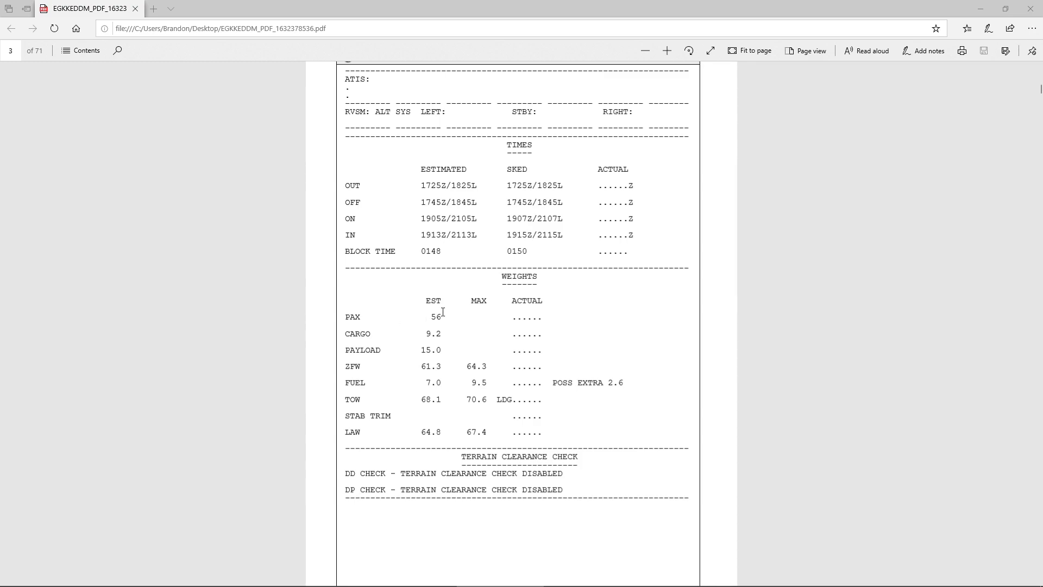
scroll(442, 313, up, 1)
scroll(443, 313, down, 2)
scroll(445, 311, down, 1)
scroll(446, 310, up, 2)
scroll(457, 300, up, 1)
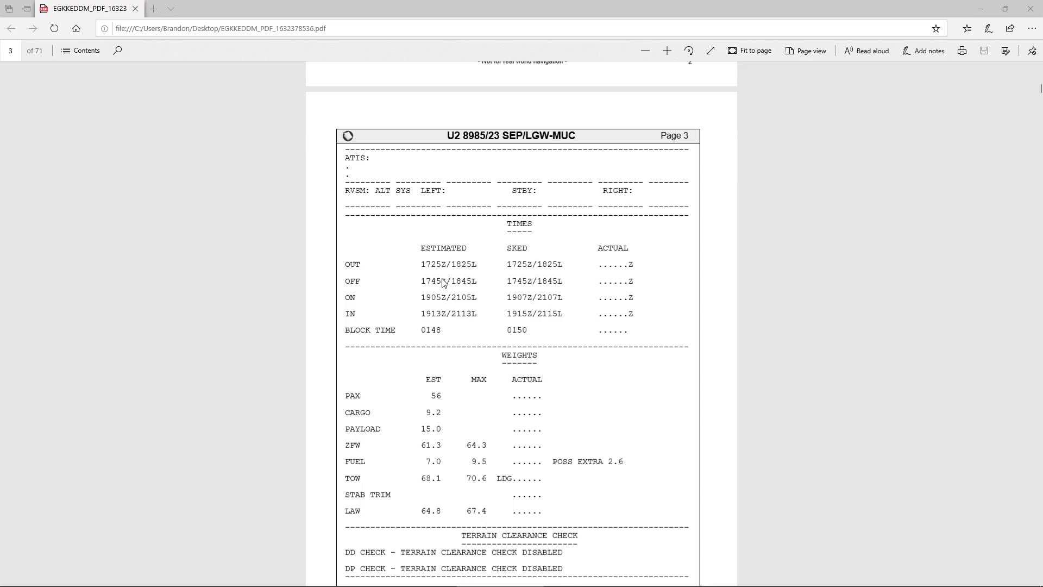
scroll(453, 280, down, 1)
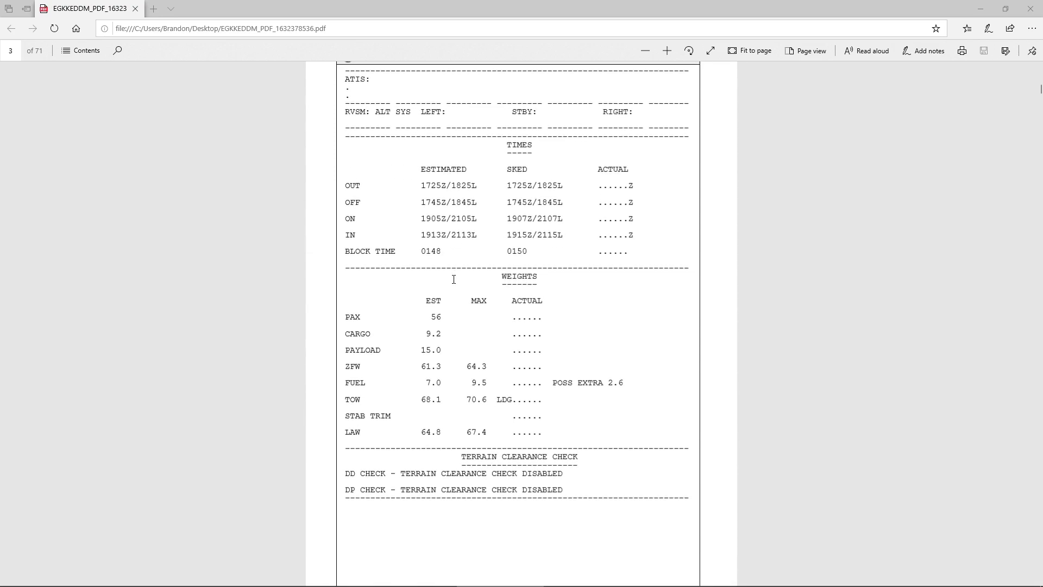
drag(449, 338, 376, 332)
click(447, 336)
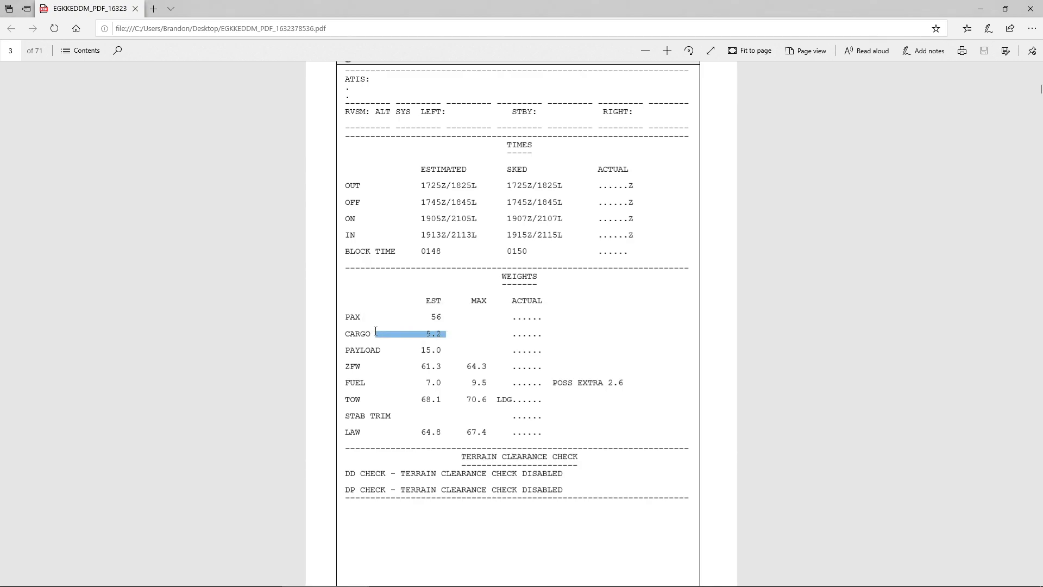
drag(447, 317, 343, 318)
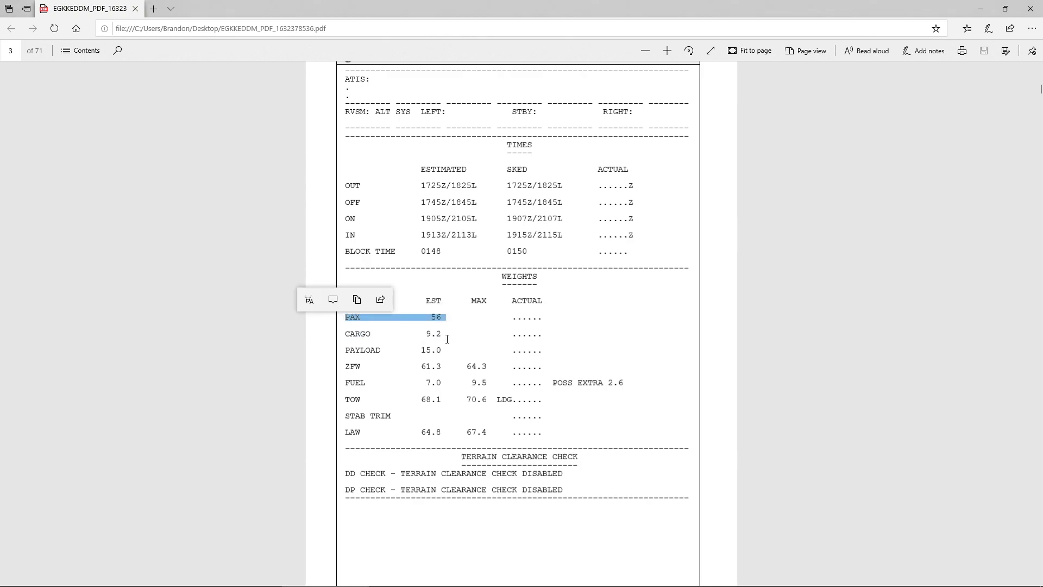
drag(450, 369, 344, 369)
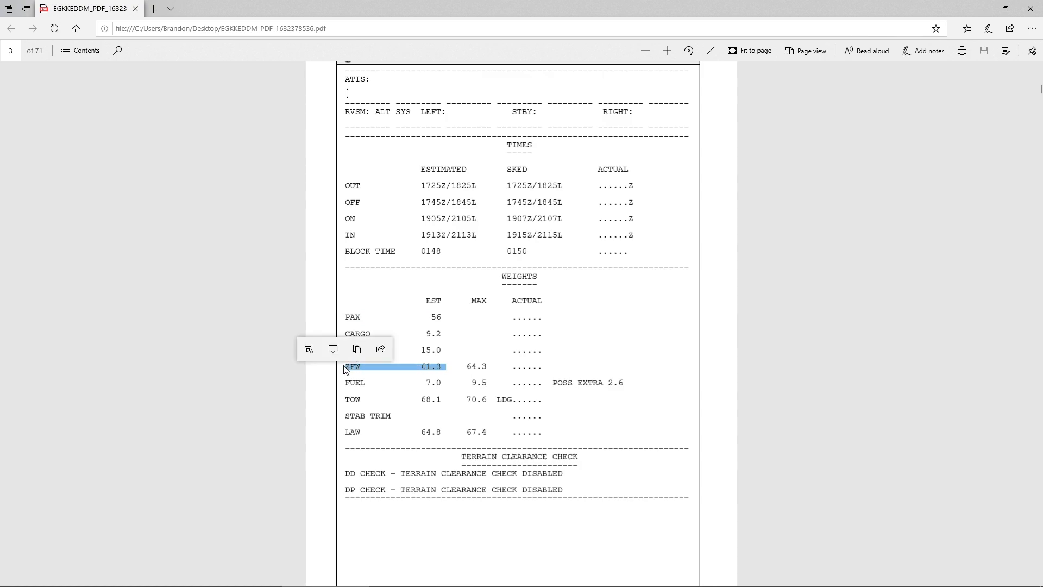
drag(451, 399, 345, 399)
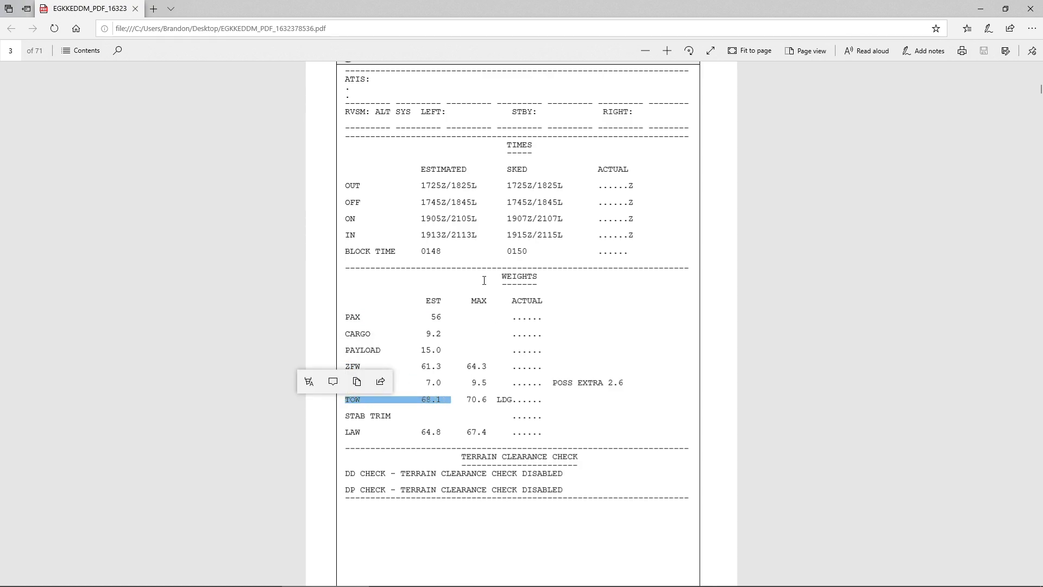
click(469, 295)
scroll(457, 322, down, 2)
scroll(456, 328, up, 2)
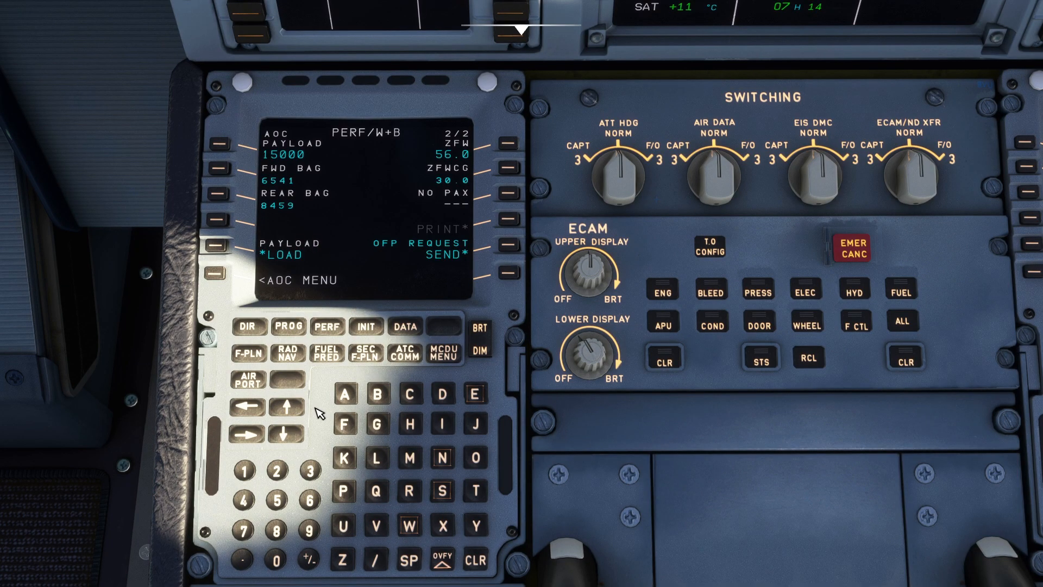
Step: On INIT B enter ZFW/ZFWCG 56.0/29.8 and block fuel 7.0
click(364, 327)
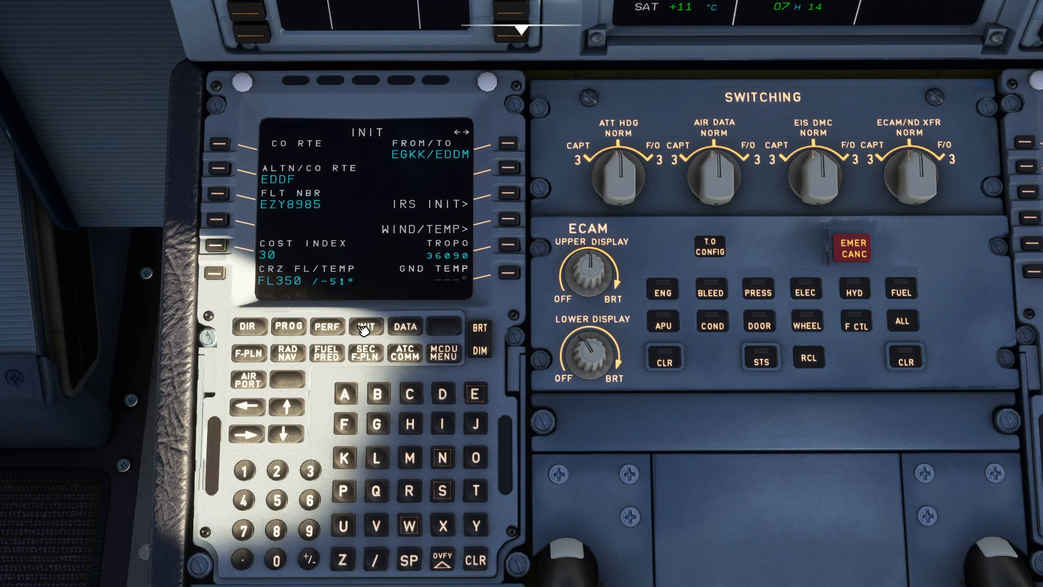
click(241, 438)
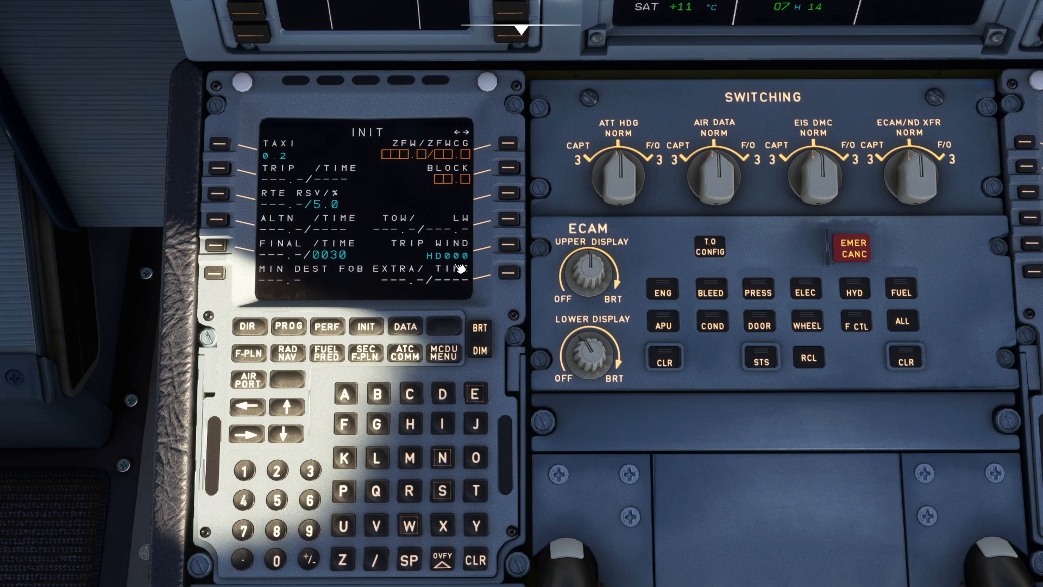
click(509, 144)
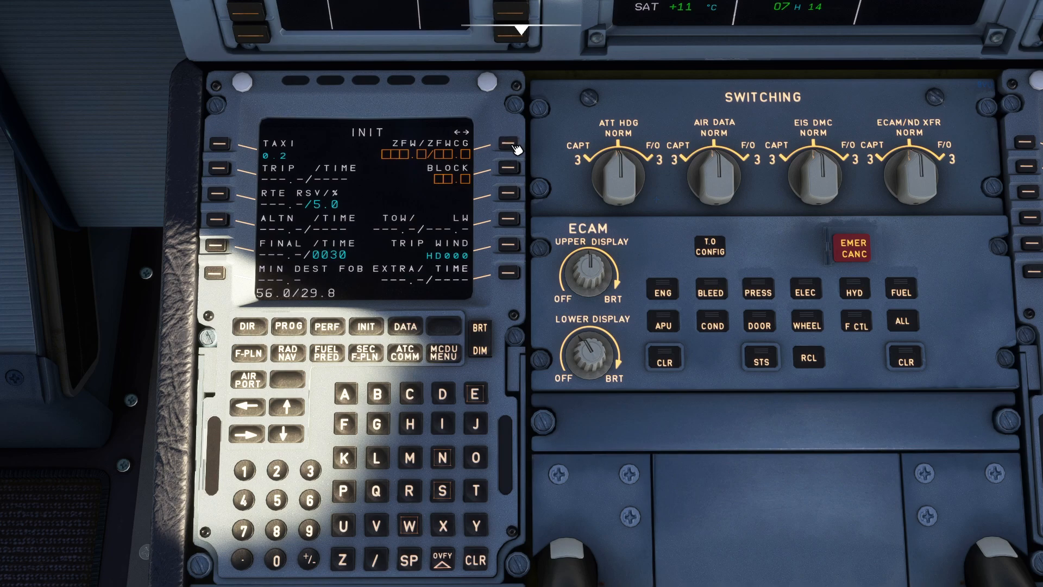
click(509, 144)
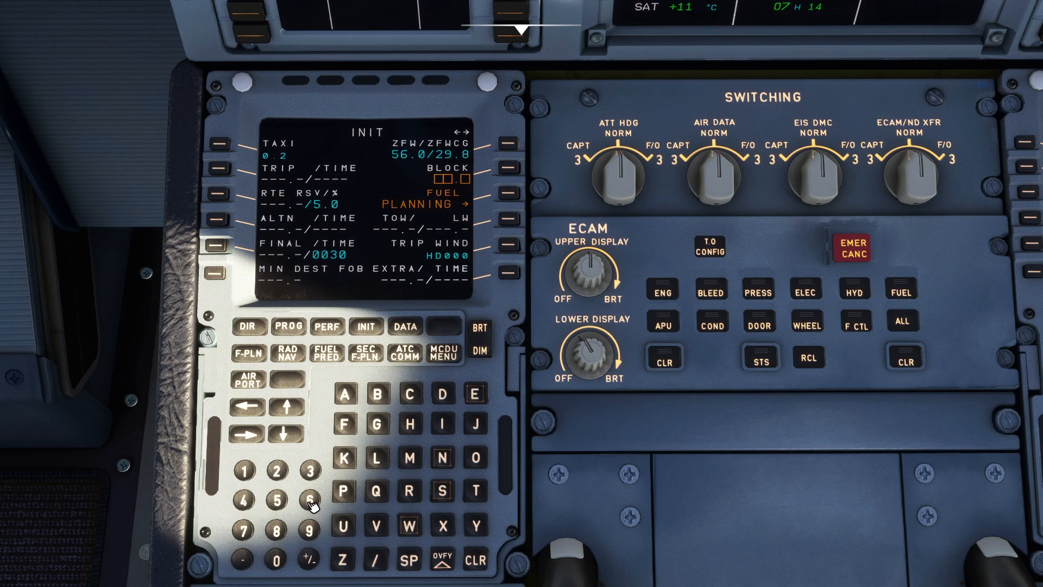
click(245, 531)
click(244, 560)
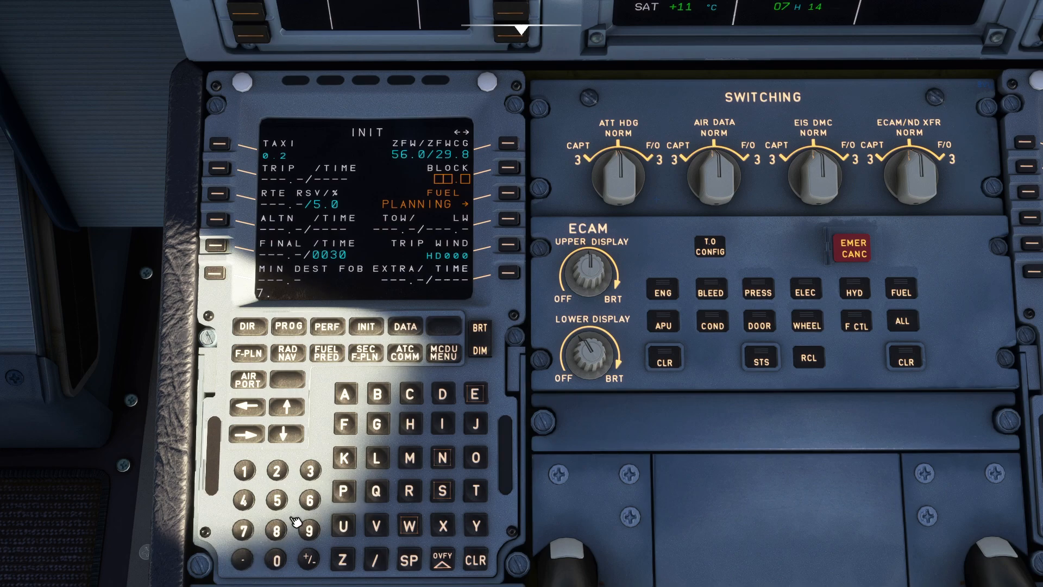
click(509, 168)
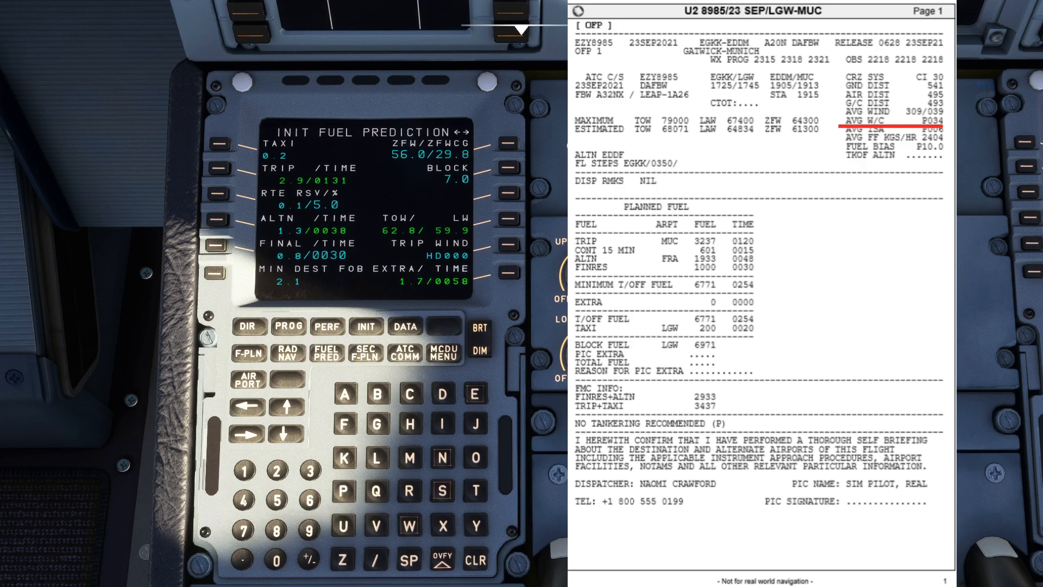
Step: Set the trip wind to tailwind 34 (TL034), recalculating the fuel prediction
click(310, 560)
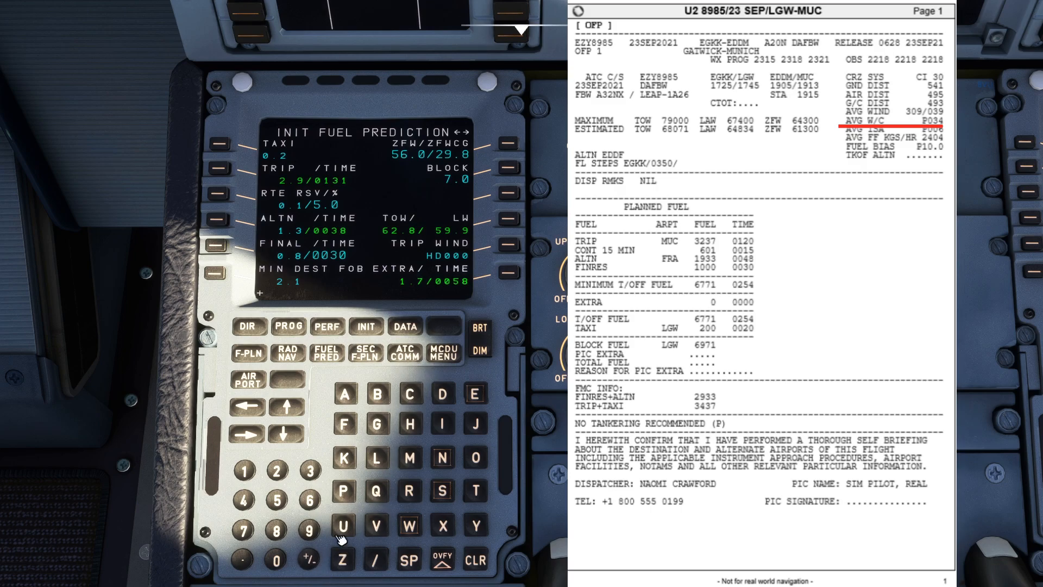
click(310, 472)
click(243, 500)
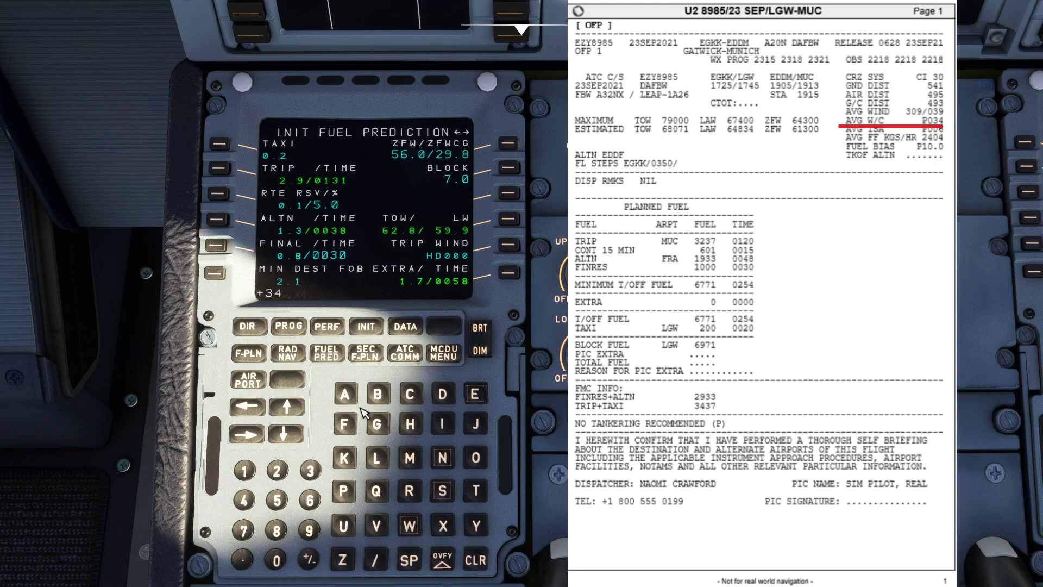
click(510, 245)
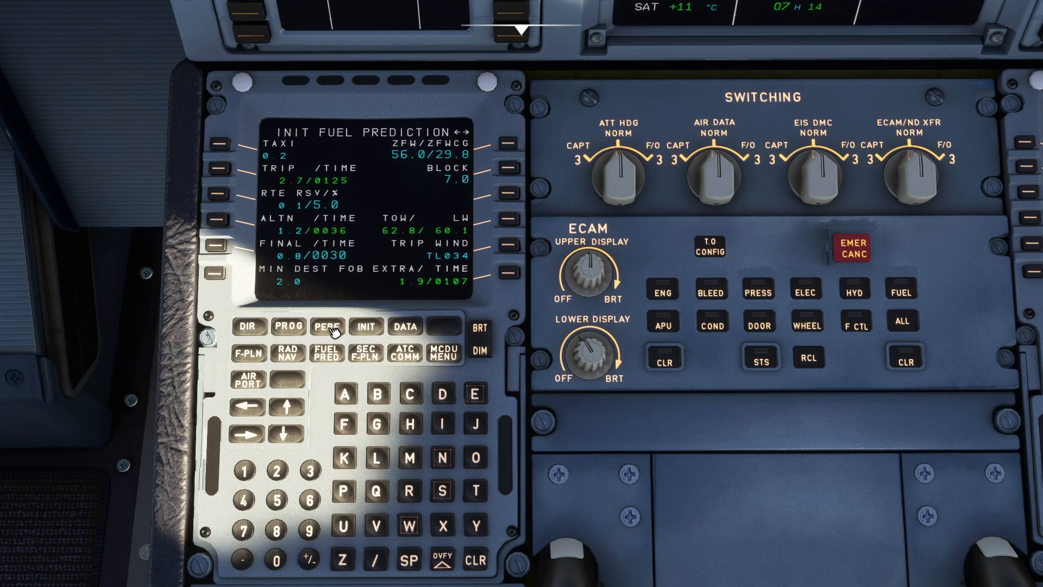
Step: On PERF TAKE OFF for 26L set transition altitude 6000 and flaps 1
click(333, 330)
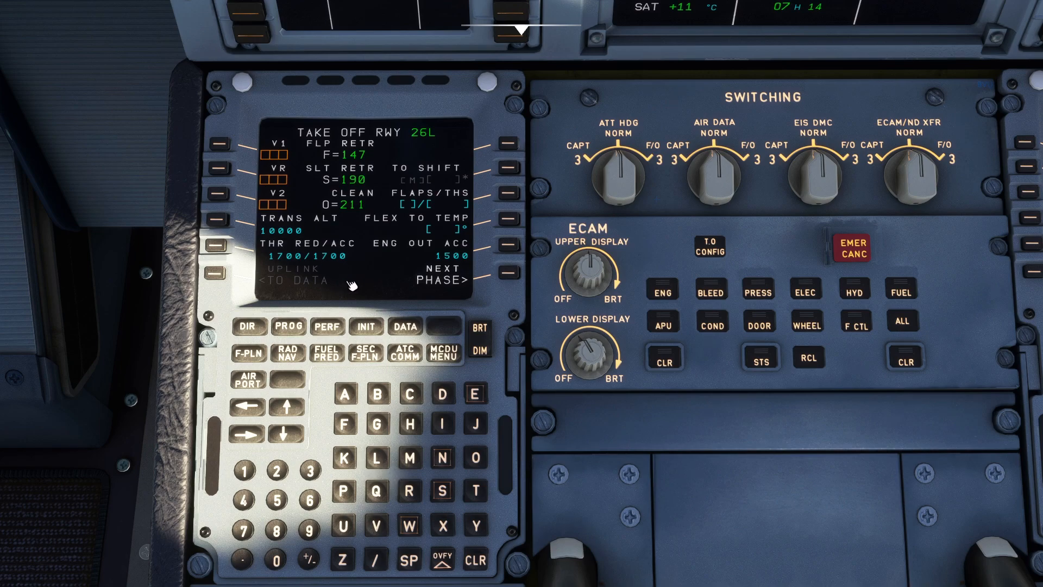
click(312, 499)
click(277, 560)
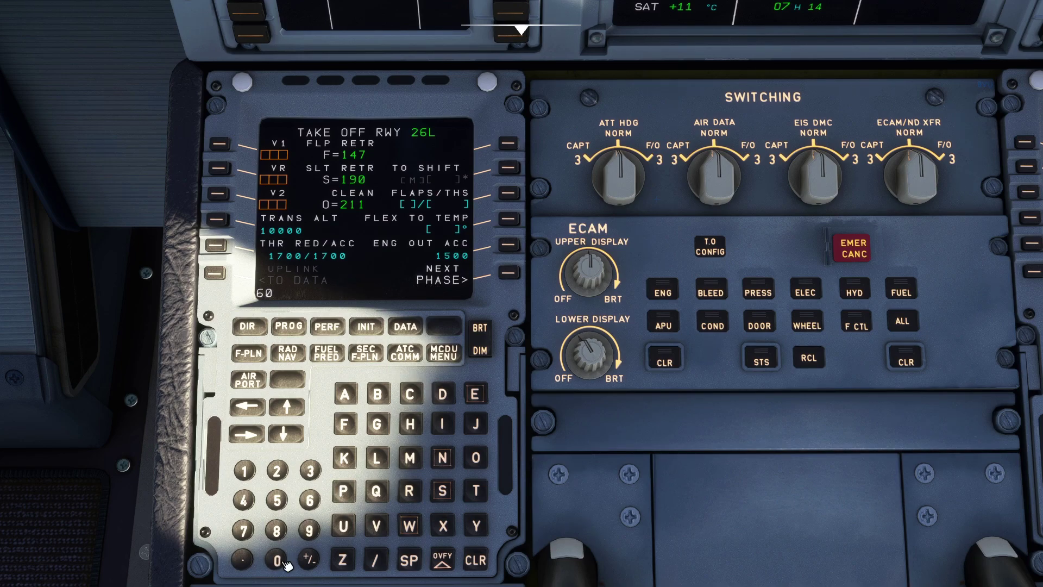
click(219, 221)
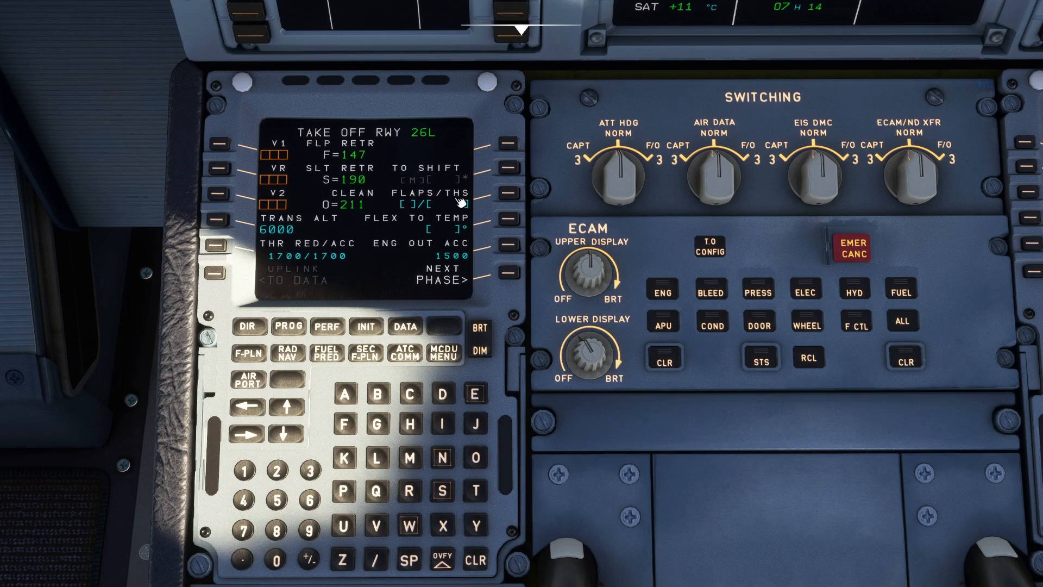
click(243, 470)
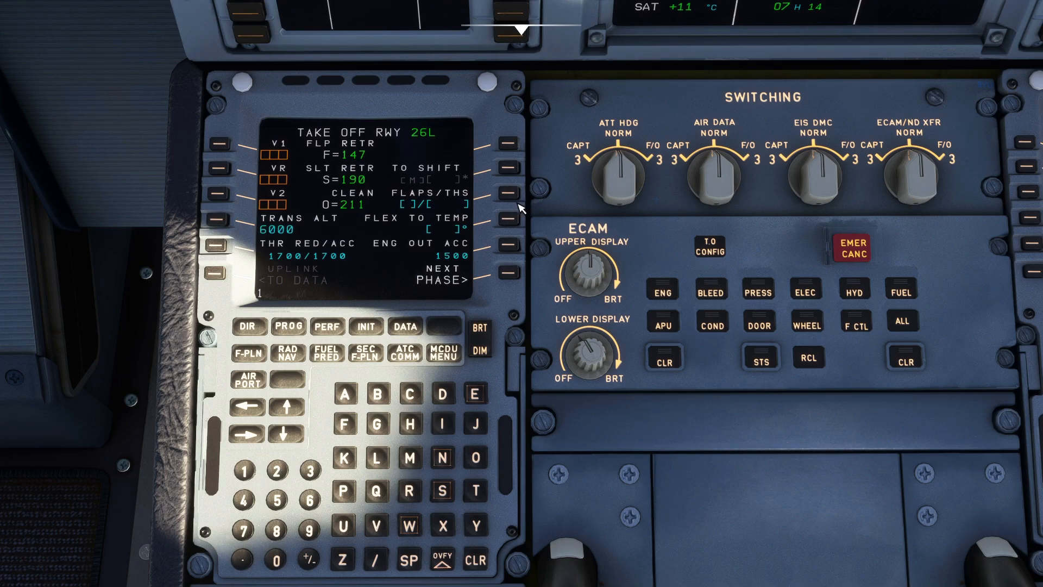
click(508, 193)
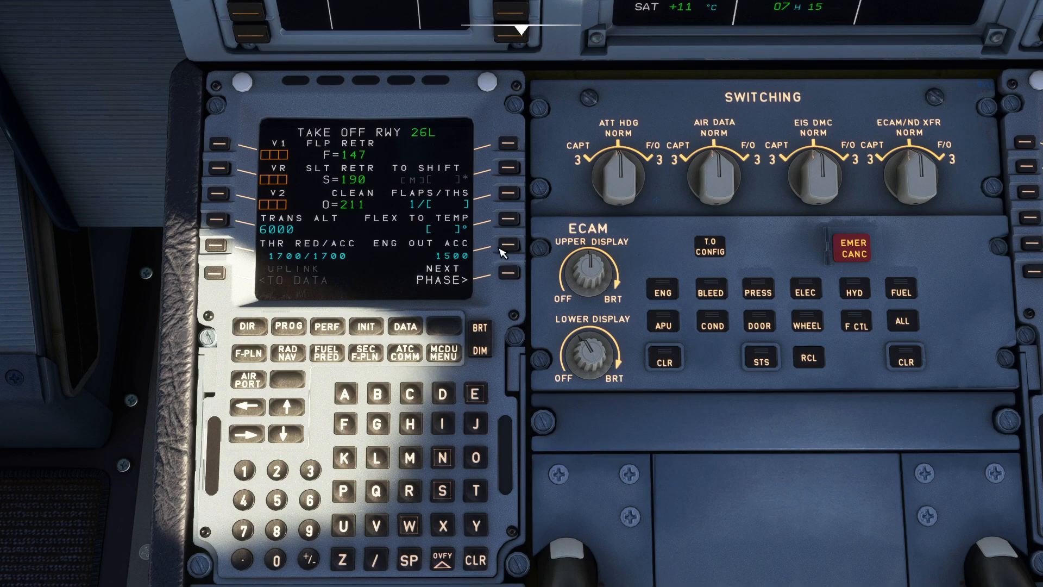
Step: Enter takeoff speeds V1 130, VR 131 and V2 135
click(220, 145)
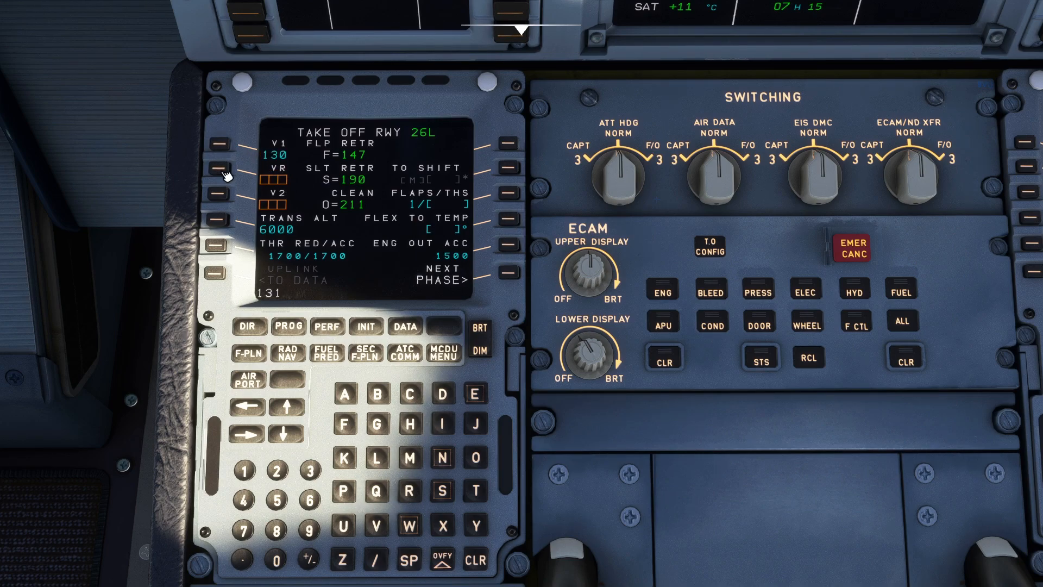
click(221, 169)
text(135)
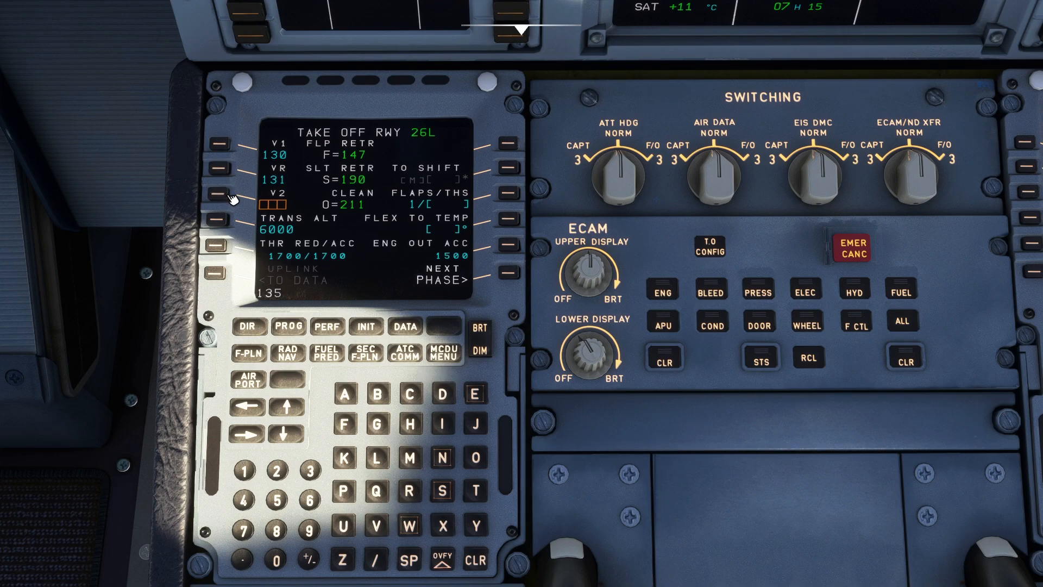
click(233, 198)
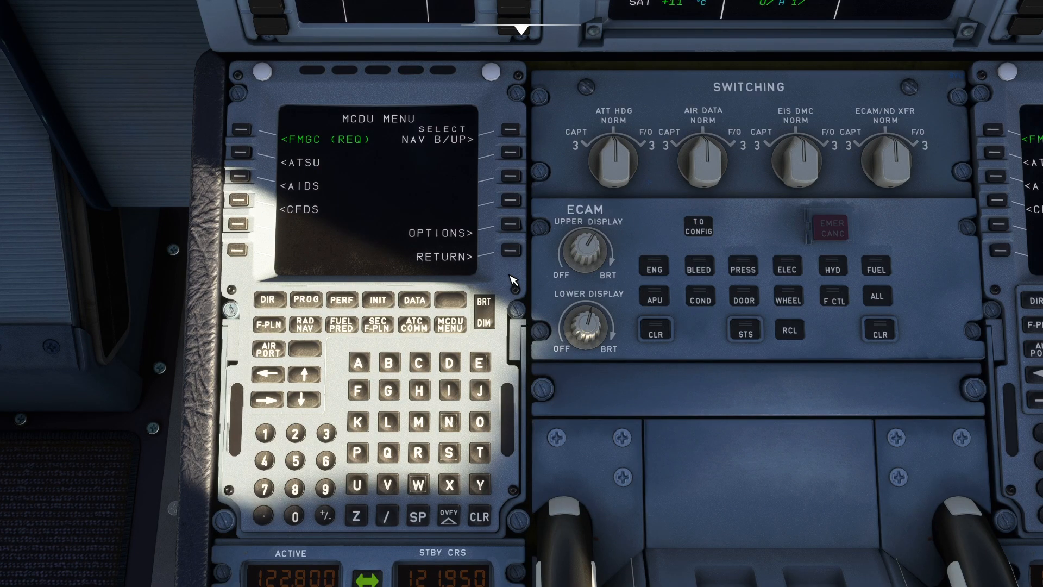
Step: View the SimBrief profile under OPTIONS > AOC, then return to MCDU MENU
click(511, 226)
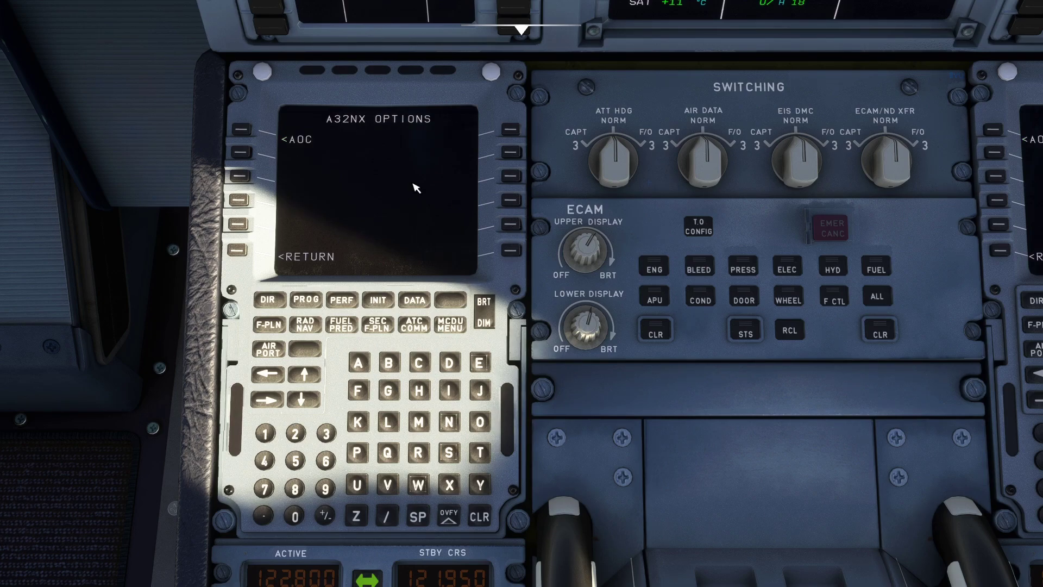
click(242, 130)
click(240, 223)
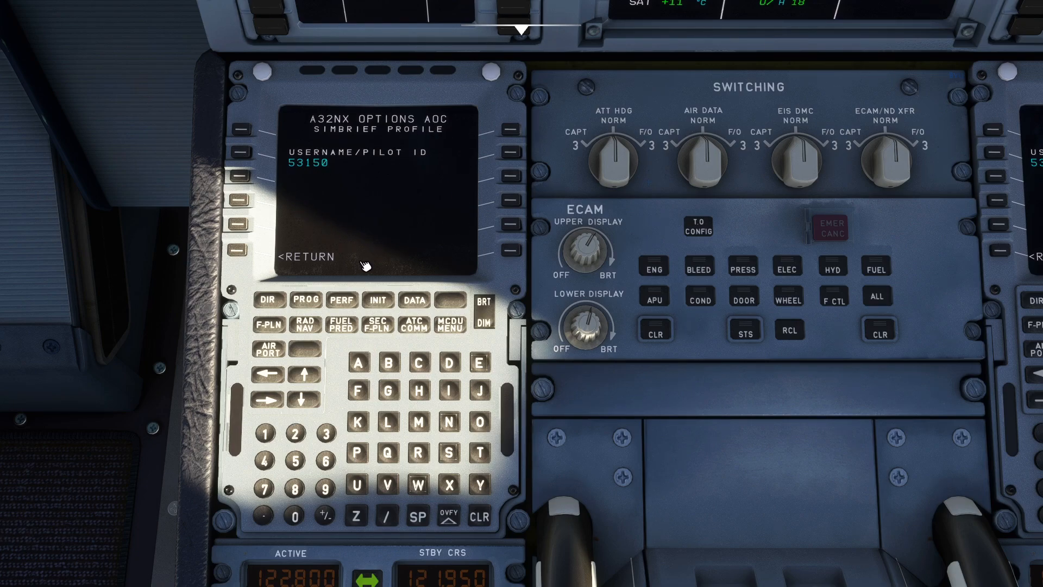
click(238, 249)
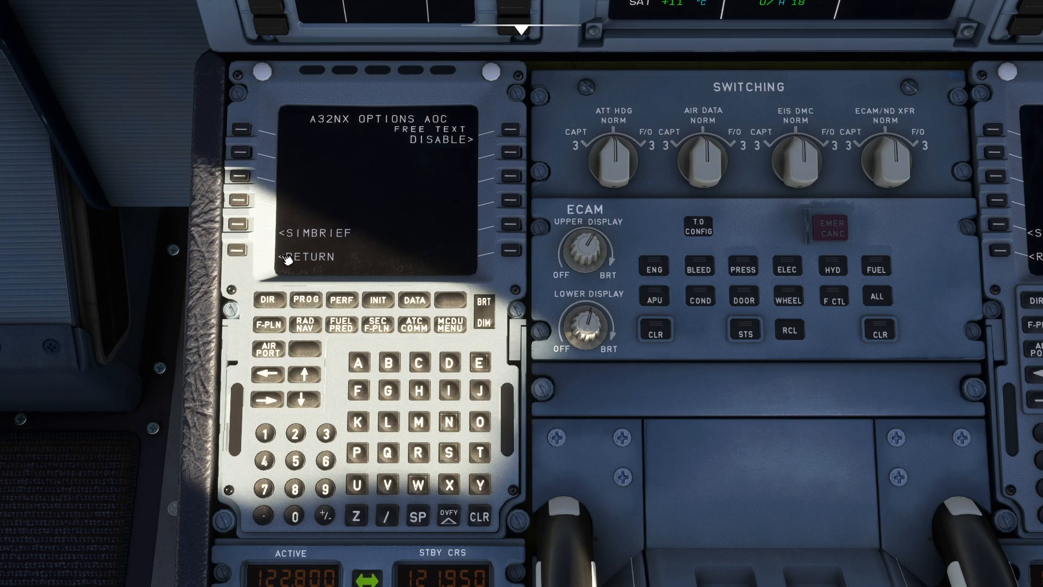
click(238, 250)
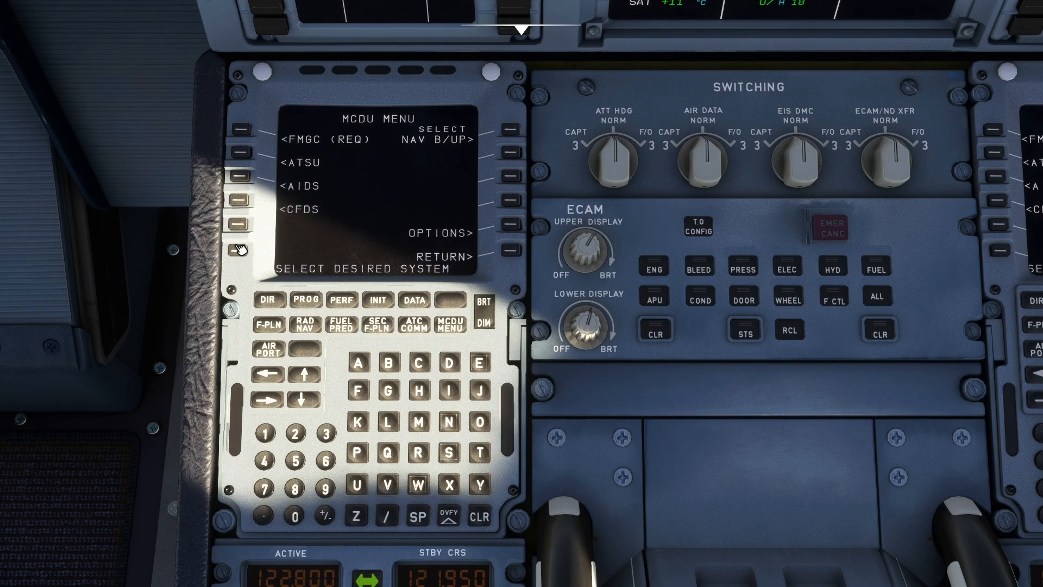
Step: Select FMGC from the MCDU menu, then return to the system menu
click(480, 516)
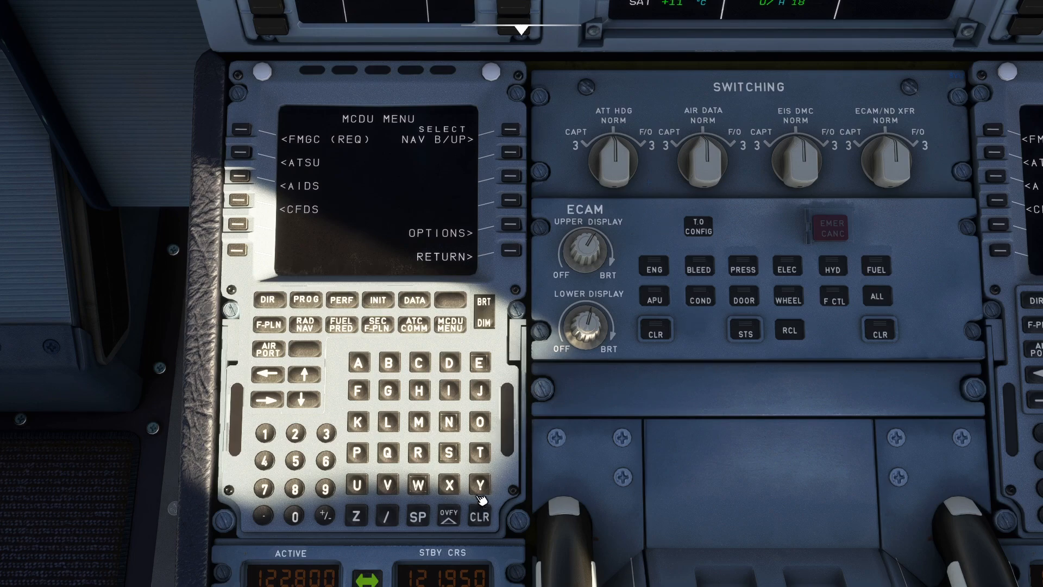
click(243, 133)
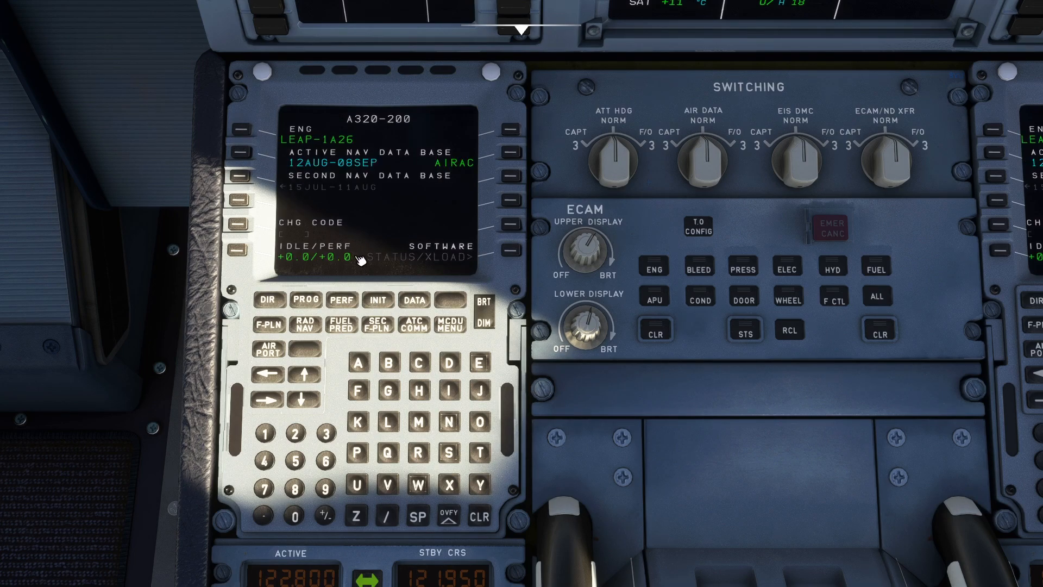
click(451, 326)
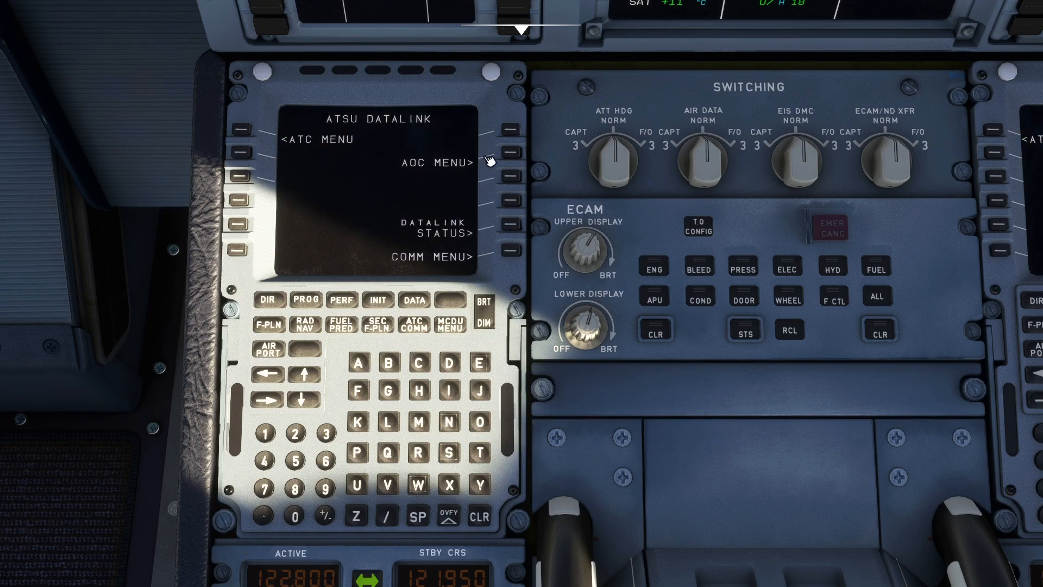
Step: From ATSU AOC INIT/PRES, request init data: EZY8985 EGKK–EDDM, ETE 0120
click(519, 162)
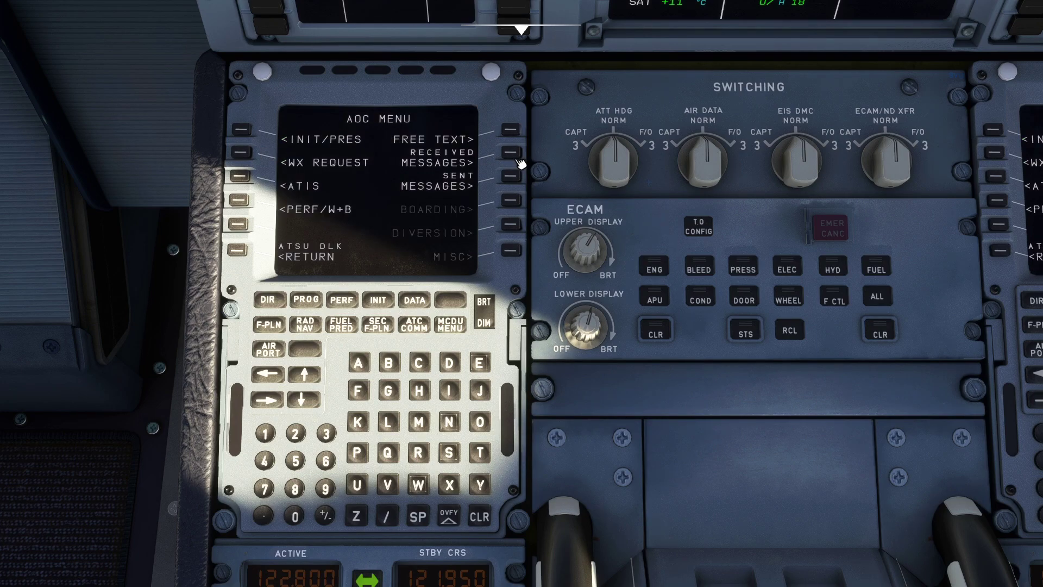
click(244, 134)
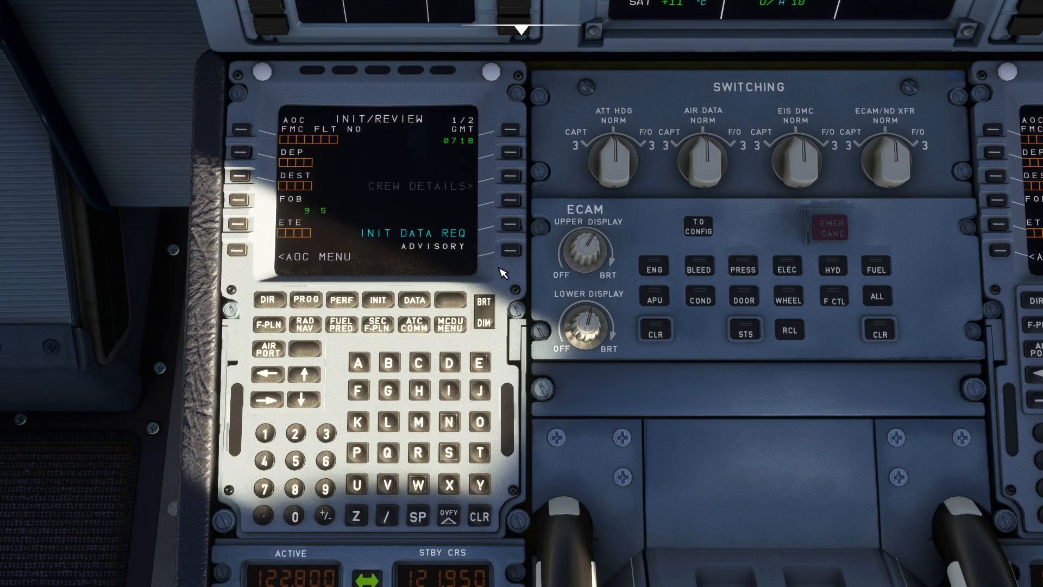
click(511, 229)
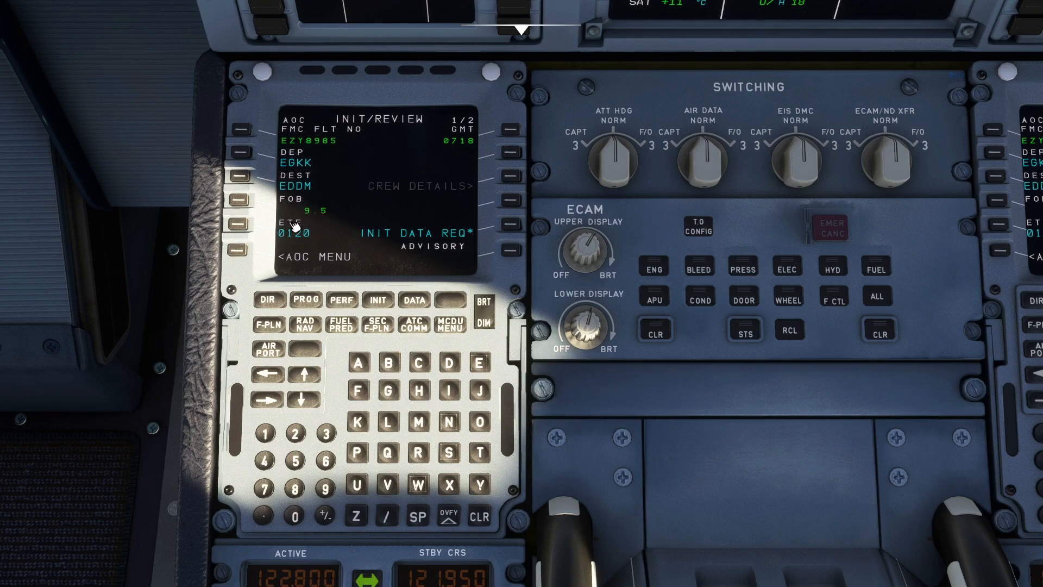
Step: Review AOC PERF/W+B (block 6971, payload 15030) and load the planned payload from page 2
click(238, 251)
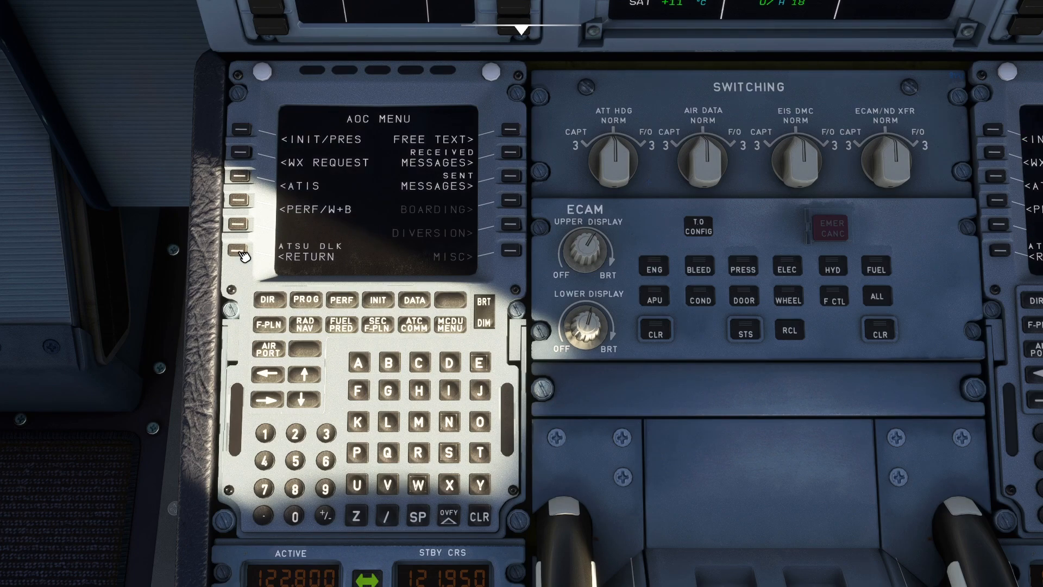
click(243, 200)
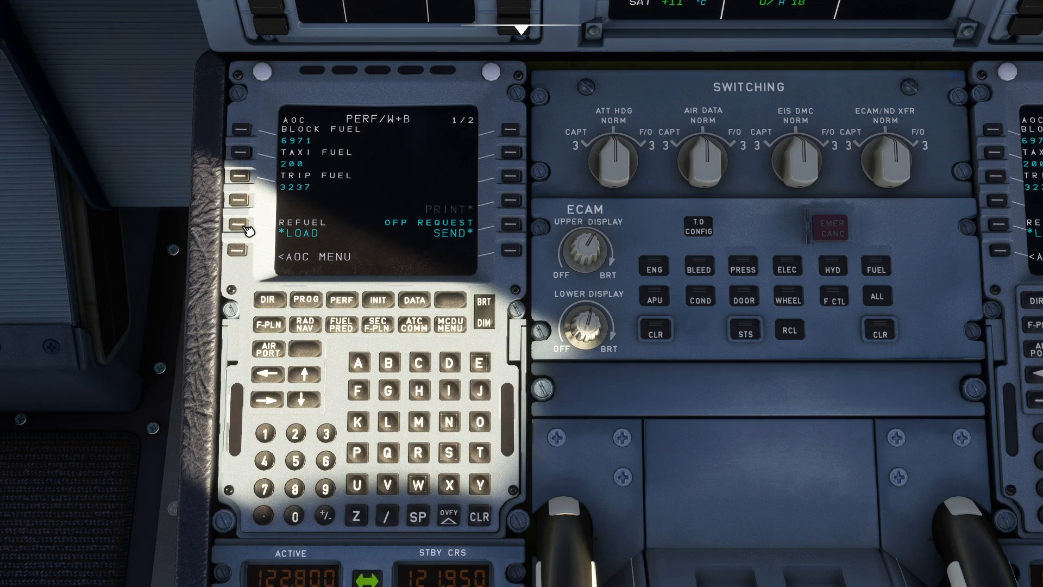
click(277, 403)
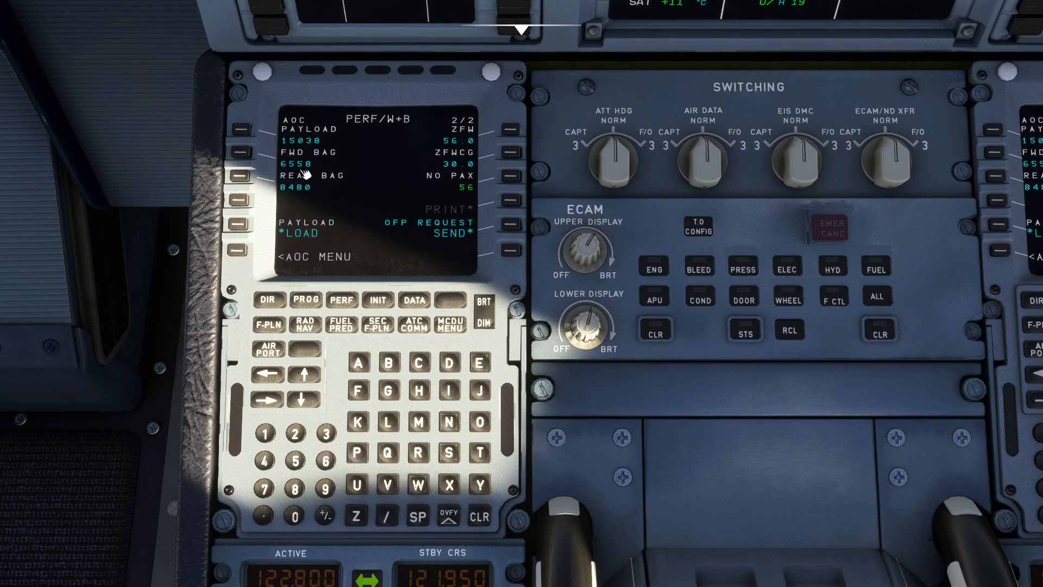
click(285, 233)
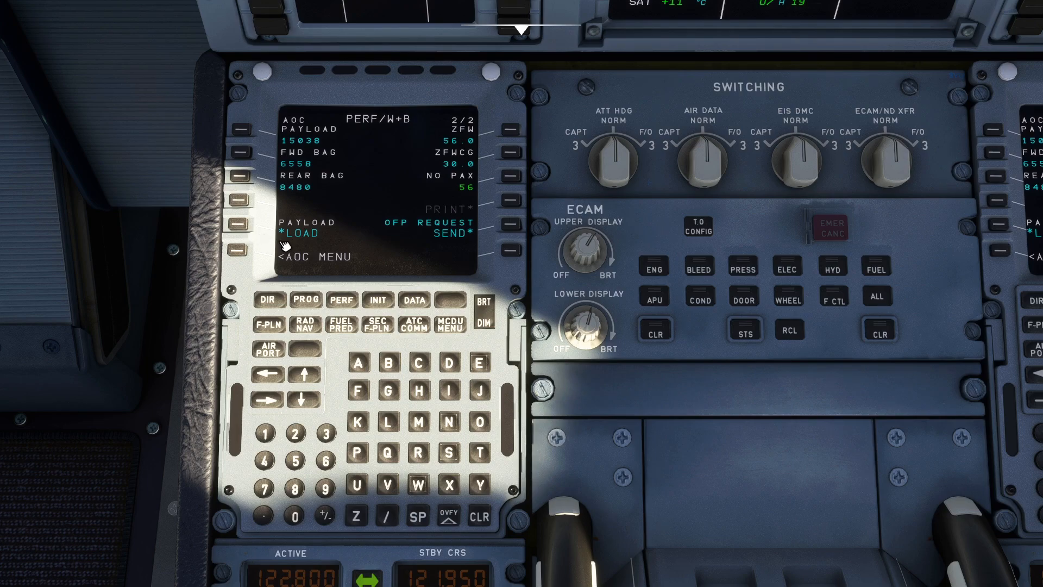
Step: Return through the AOC menu to the ATSU datalink menu
click(237, 251)
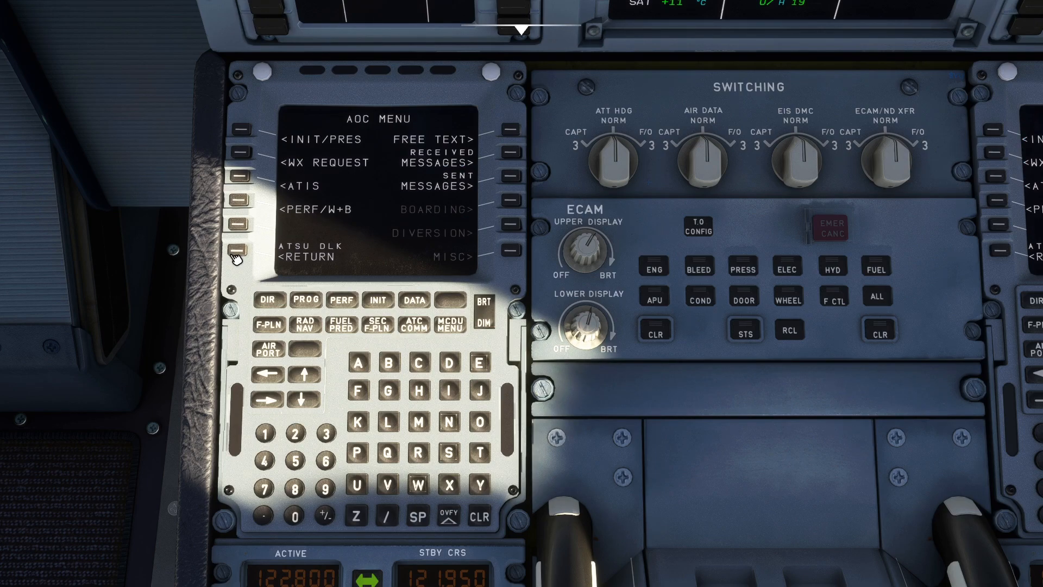
click(237, 252)
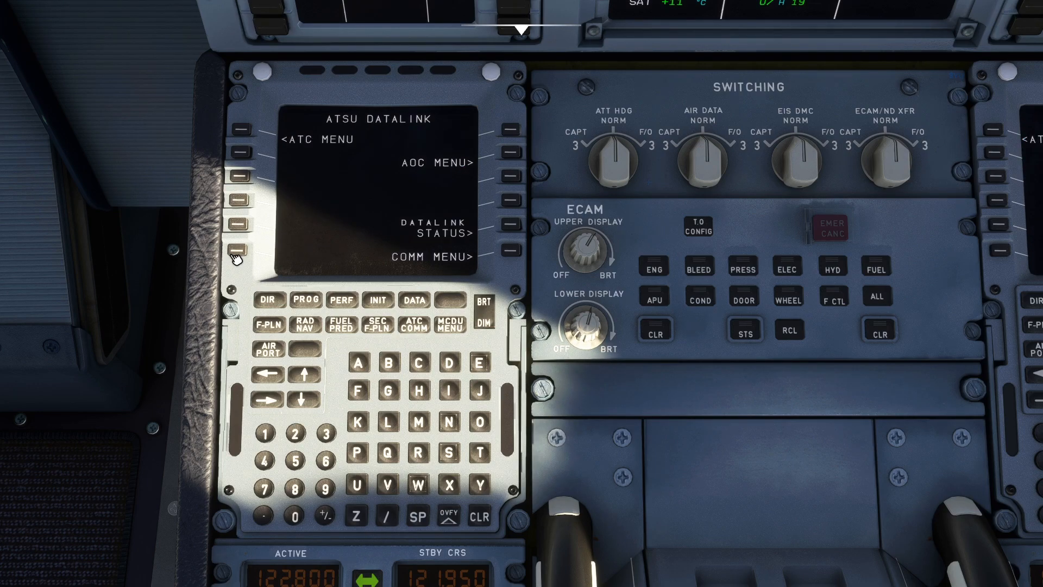
Step: Uplink the SimBrief EGKK/EDDM plan via INIT REQUEST and clear the scratchpad message
click(242, 129)
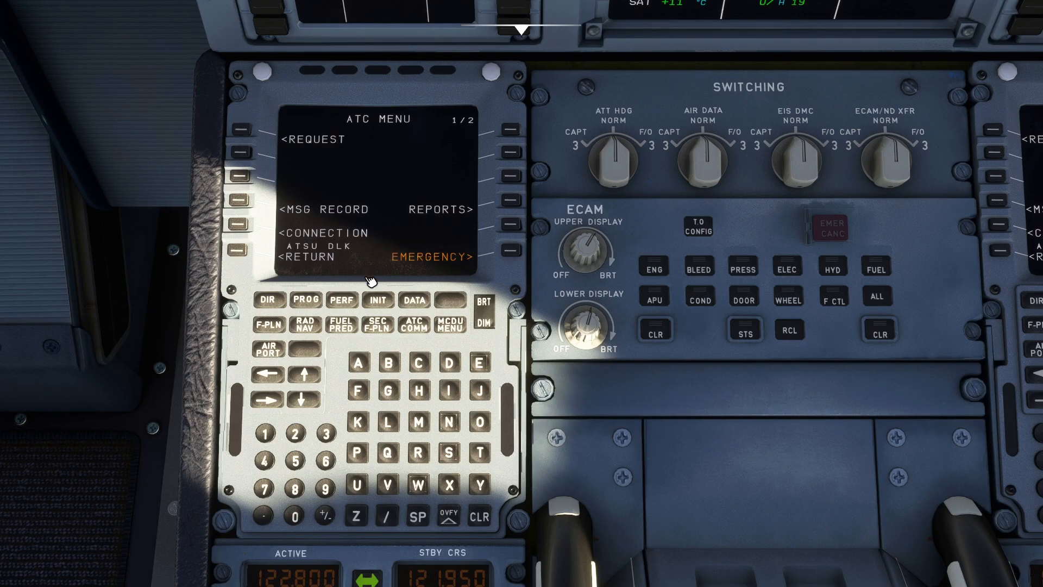
click(414, 302)
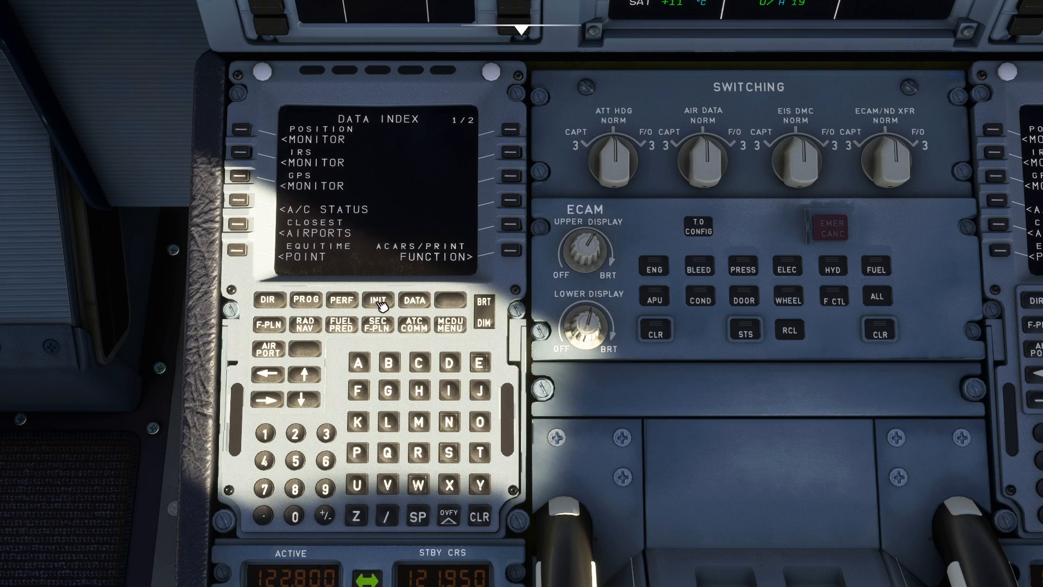
click(381, 302)
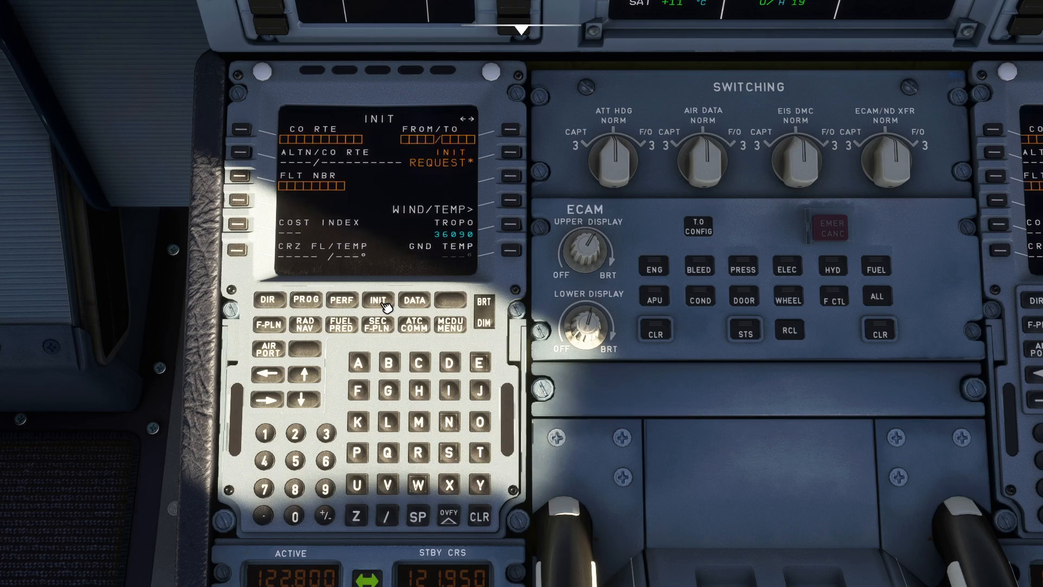
click(513, 158)
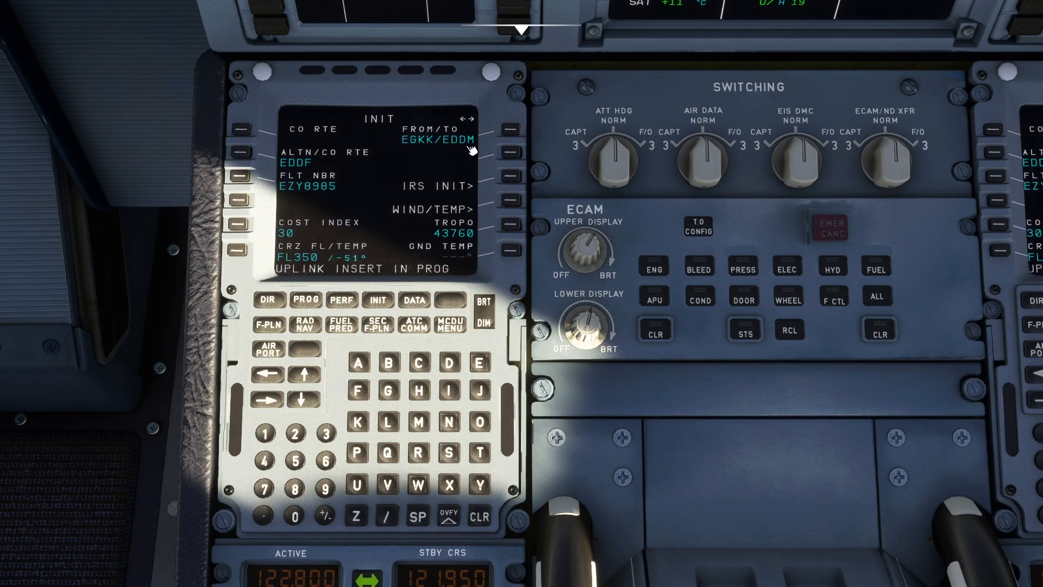
click(488, 517)
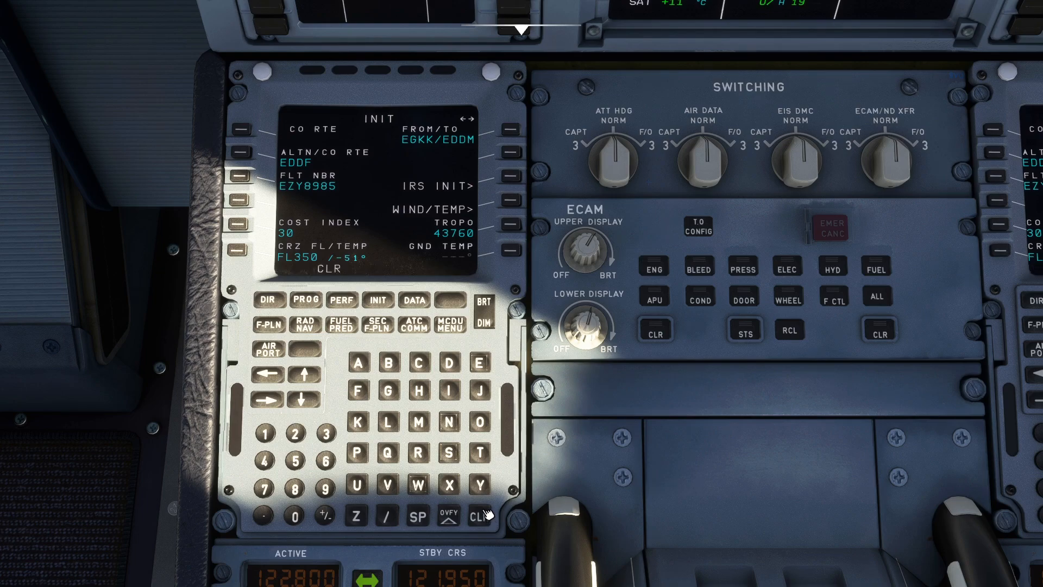
click(479, 516)
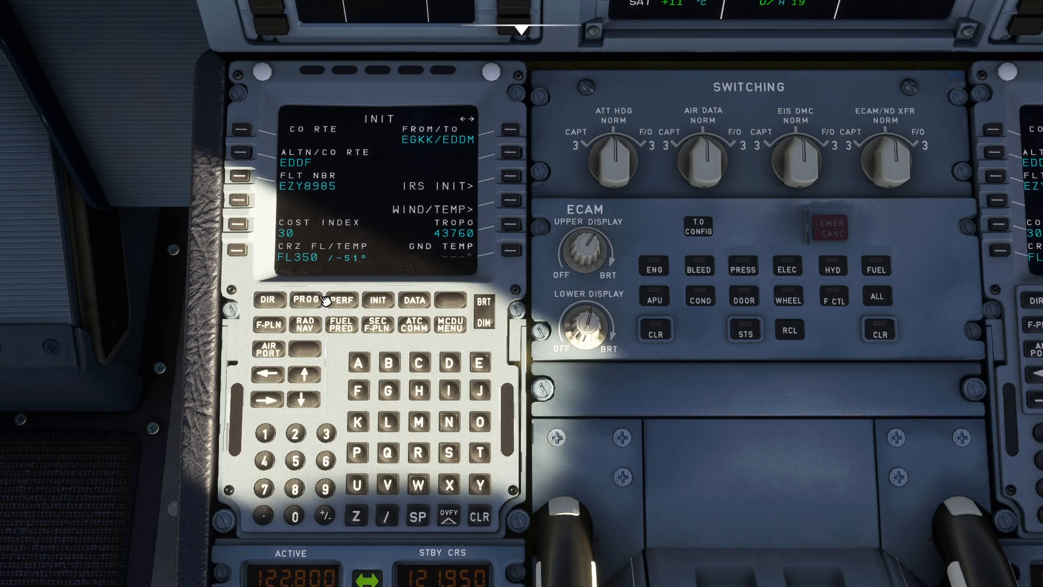
Step: Slew the F-PLN back to FROM EGKK and open the lateral revision for EGKK
click(268, 326)
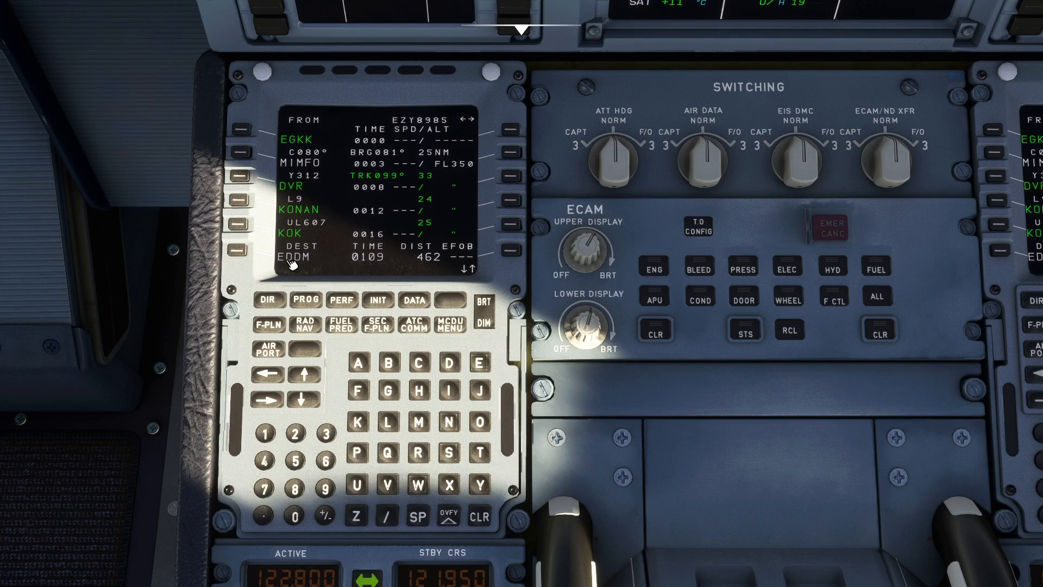
click(306, 375)
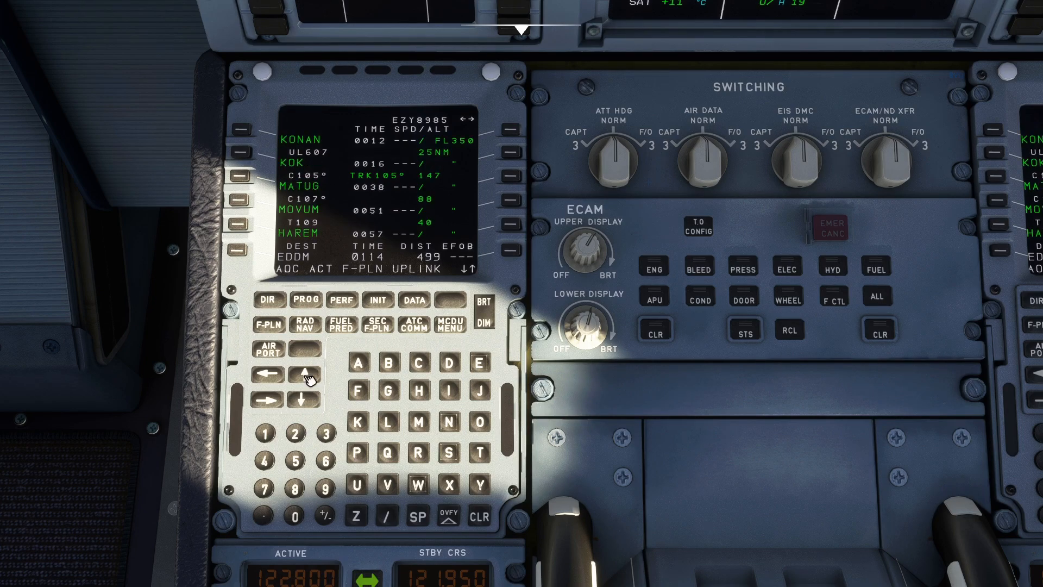
click(307, 377)
click(307, 376)
click(311, 405)
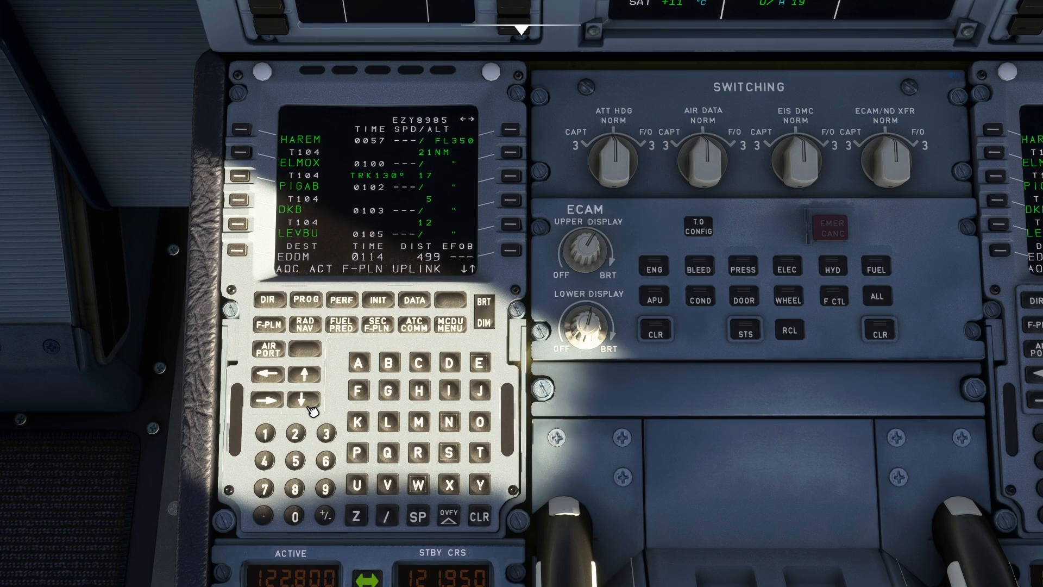
click(311, 405)
click(312, 408)
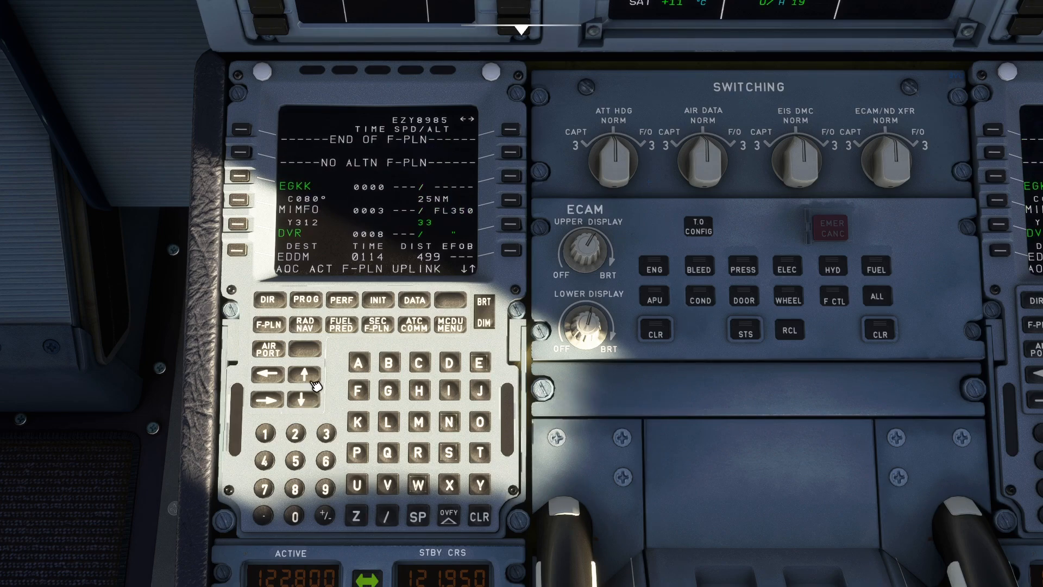
click(314, 383)
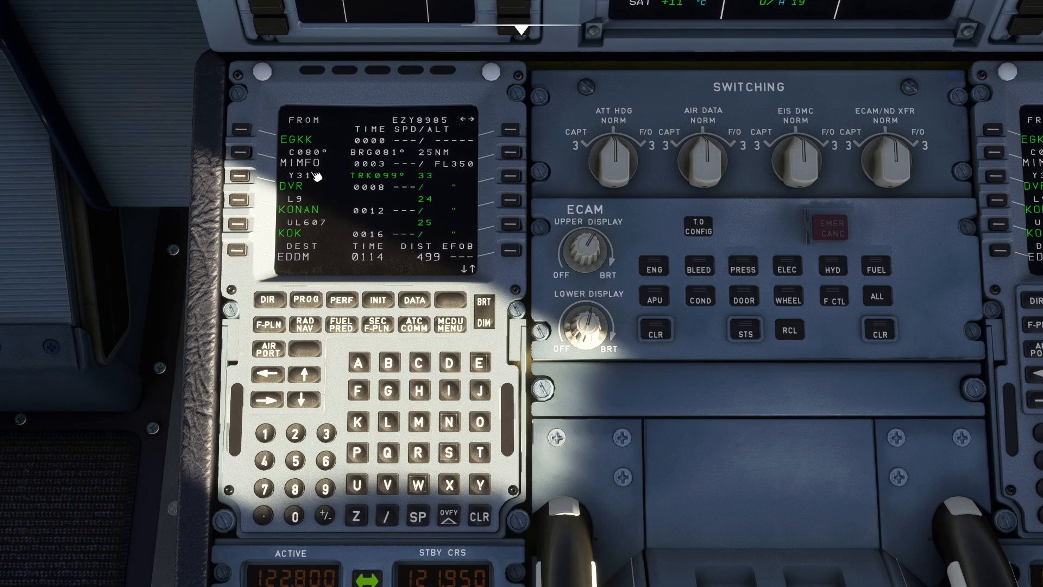
click(244, 137)
Step: Try runway 26R departures, browse the SID list, then erase the temporary plan
click(244, 136)
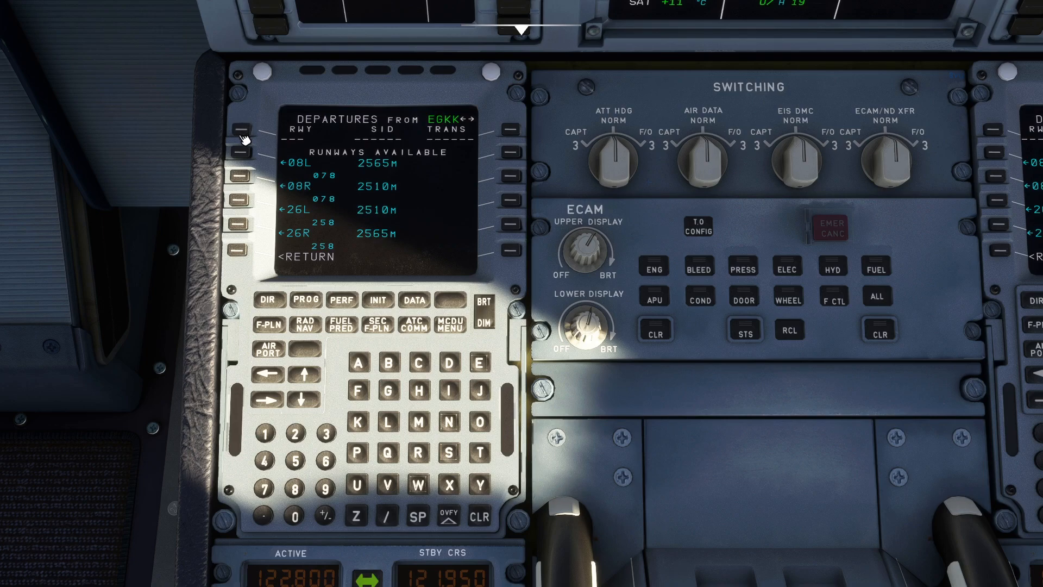
click(238, 224)
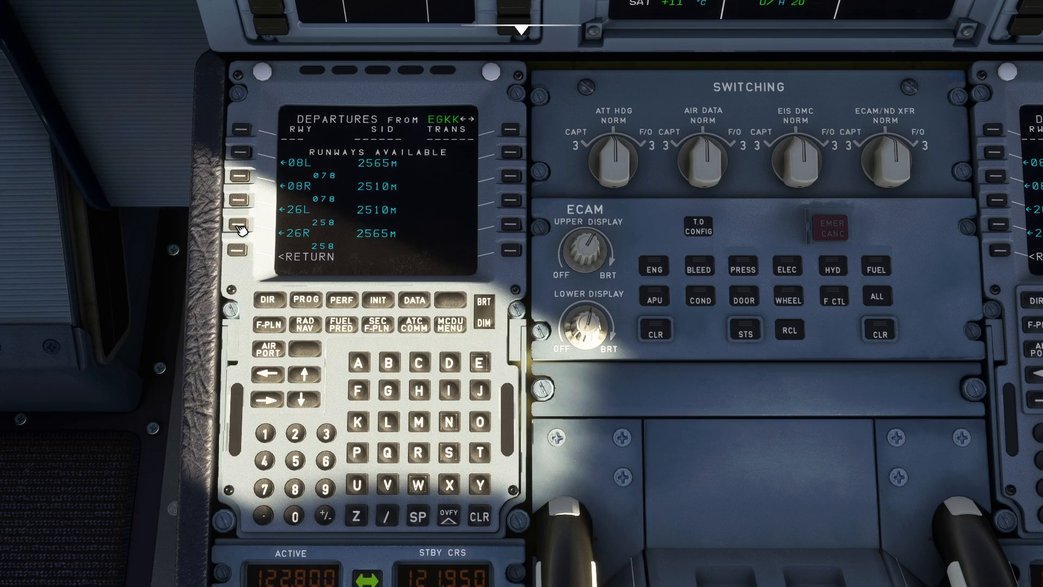
click(319, 372)
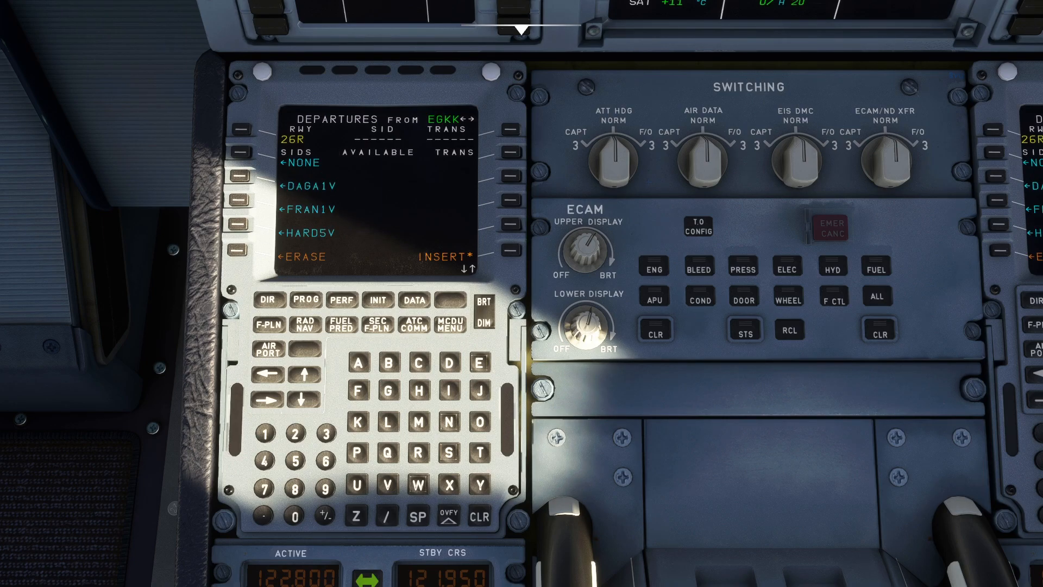
click(319, 372)
click(319, 376)
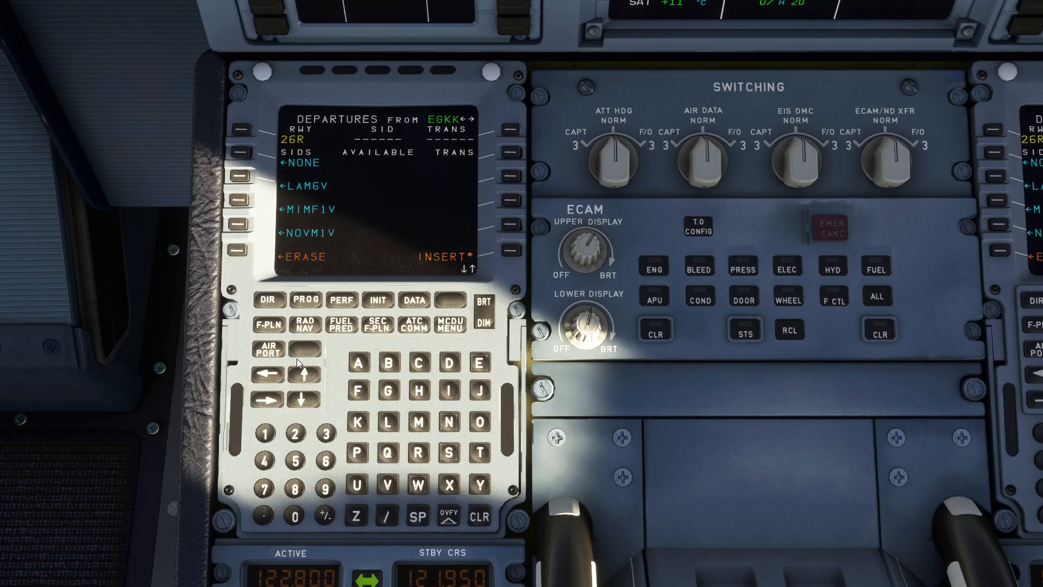
click(317, 399)
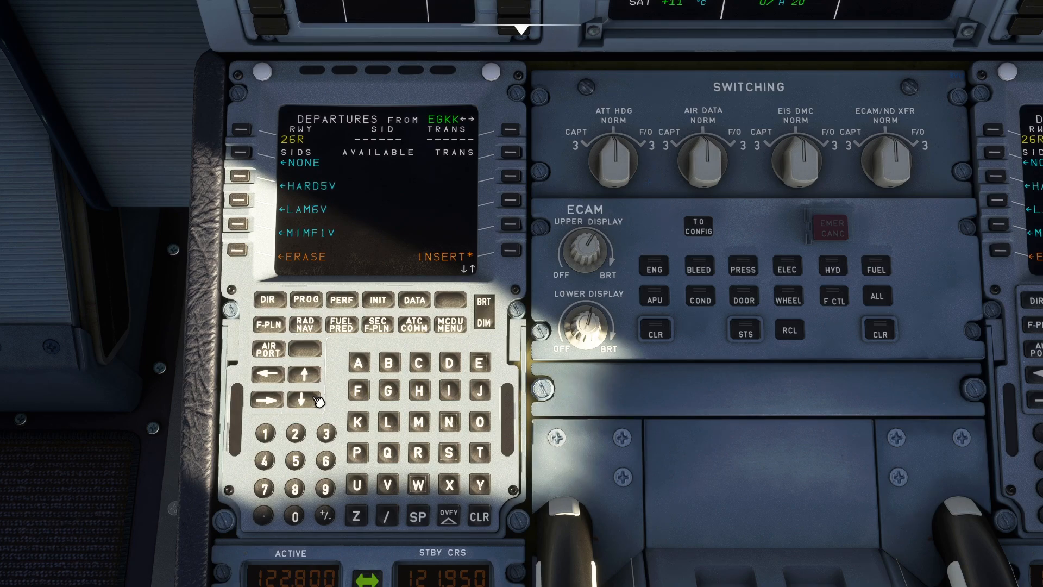
click(306, 375)
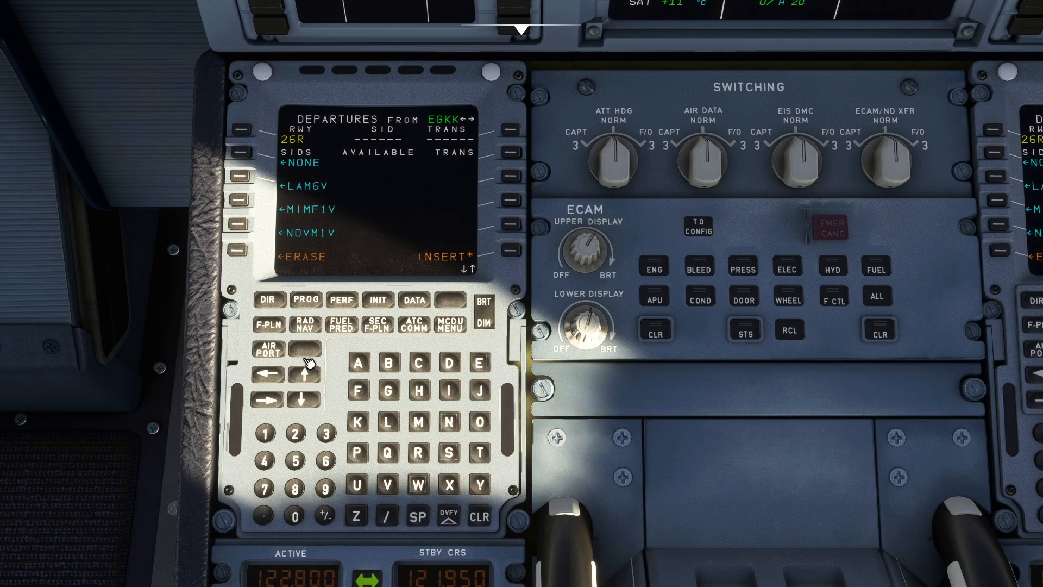
click(239, 252)
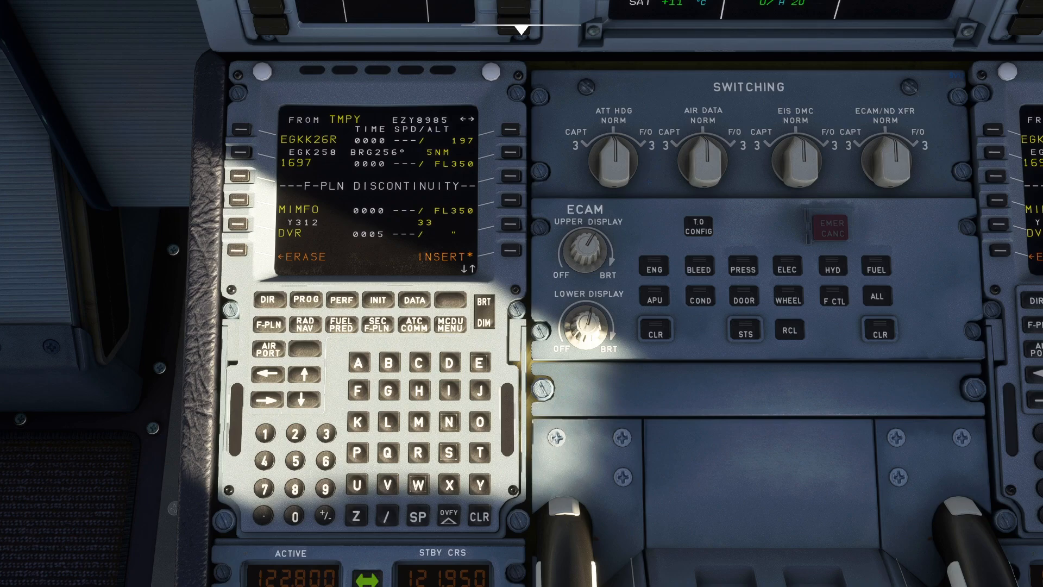
click(238, 253)
Step: Select runway 26L with the MIMF1M departure and insert it into the flight plan
click(241, 130)
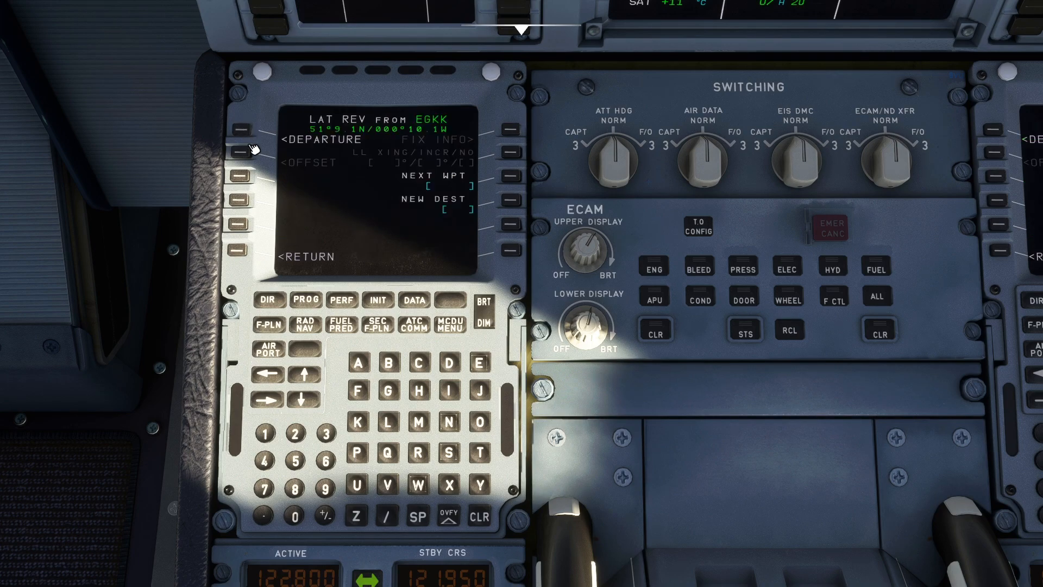
click(241, 131)
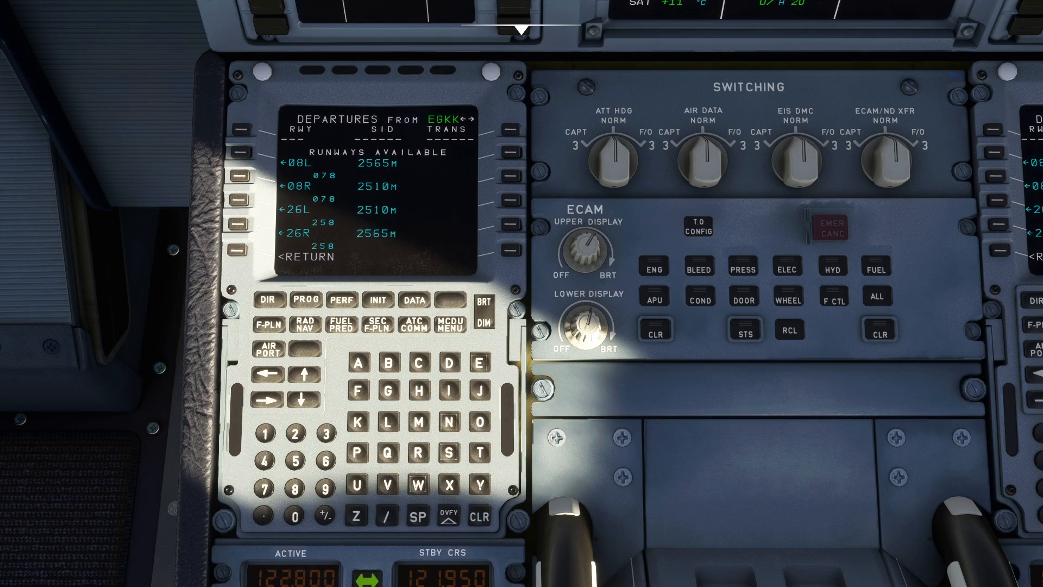
click(239, 200)
click(308, 374)
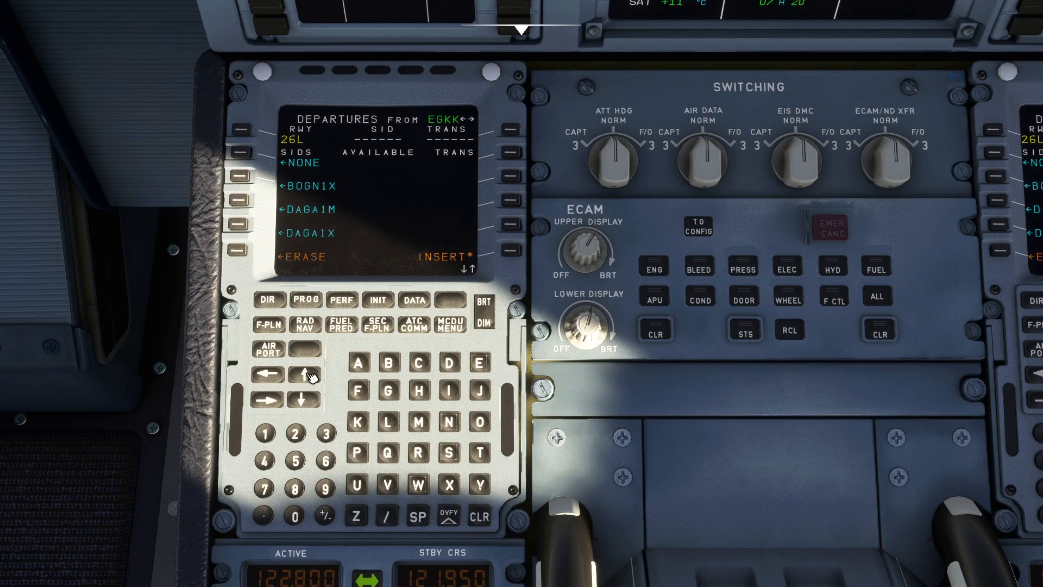
click(308, 373)
click(309, 375)
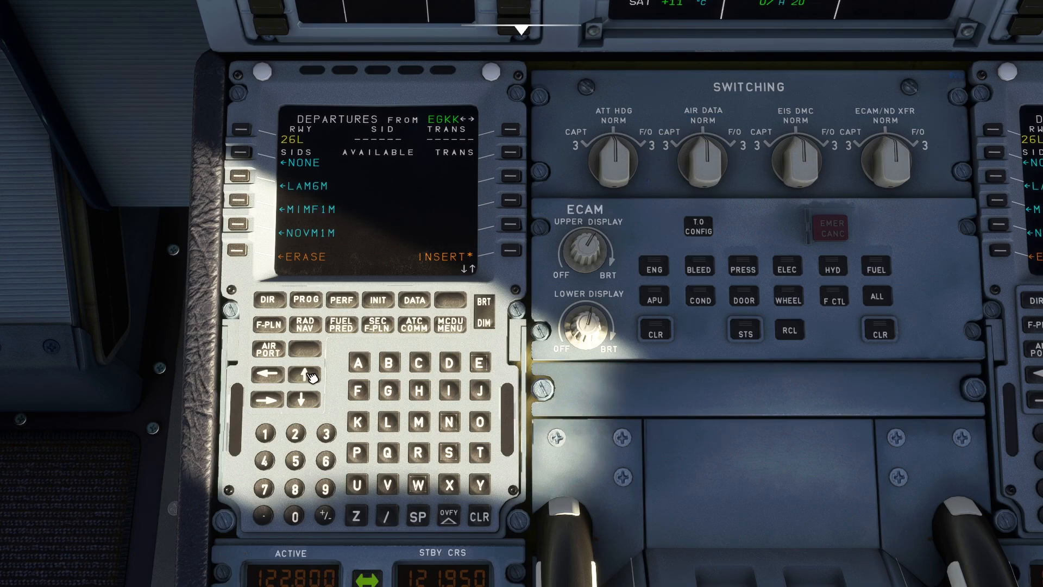
click(245, 202)
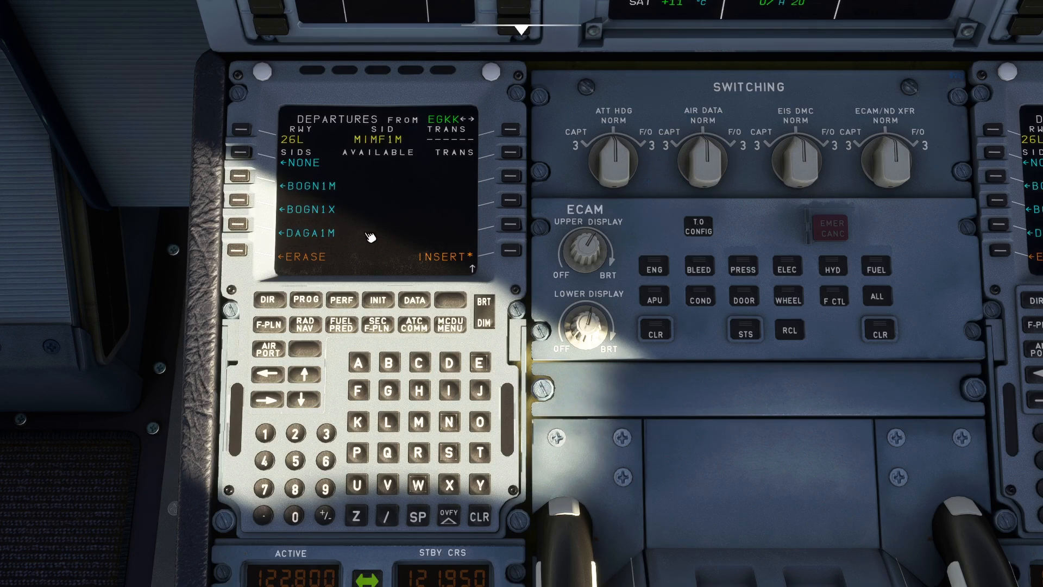
click(516, 253)
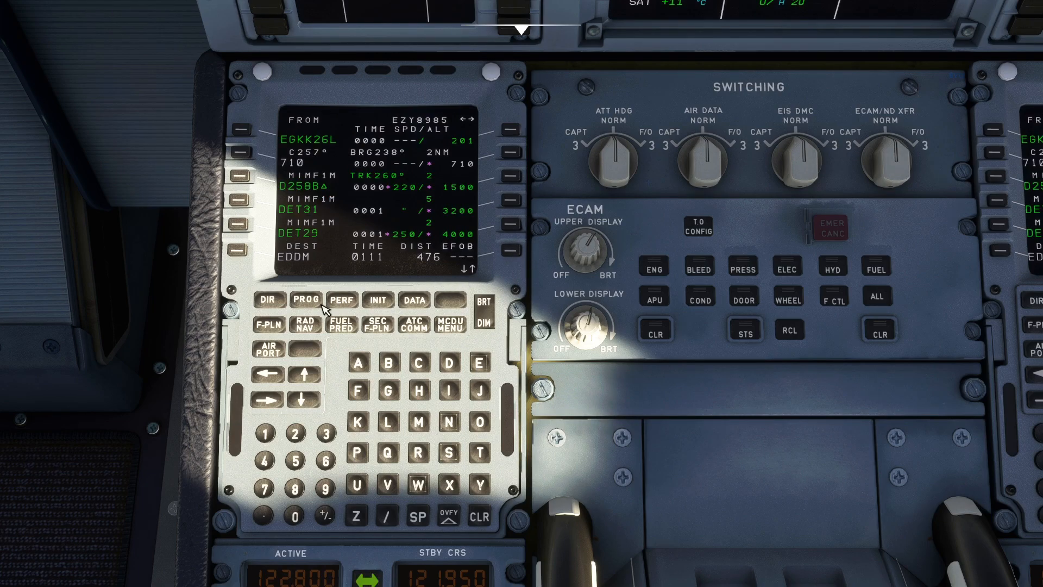
Step: Clear the F-PLN discontinuity after MIMFO so Y312 leads to DVR
click(315, 402)
click(315, 402)
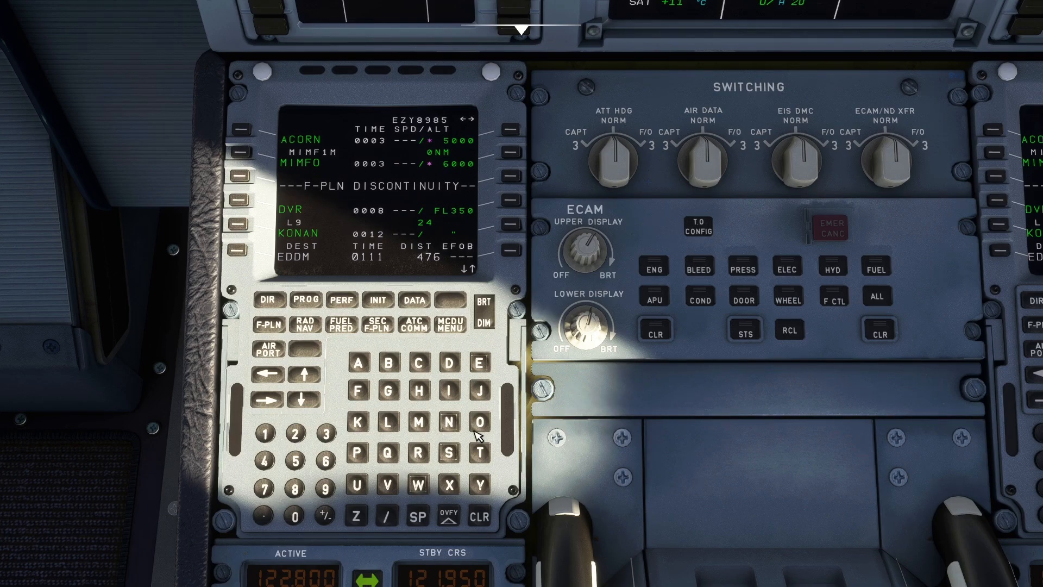
click(486, 521)
click(240, 177)
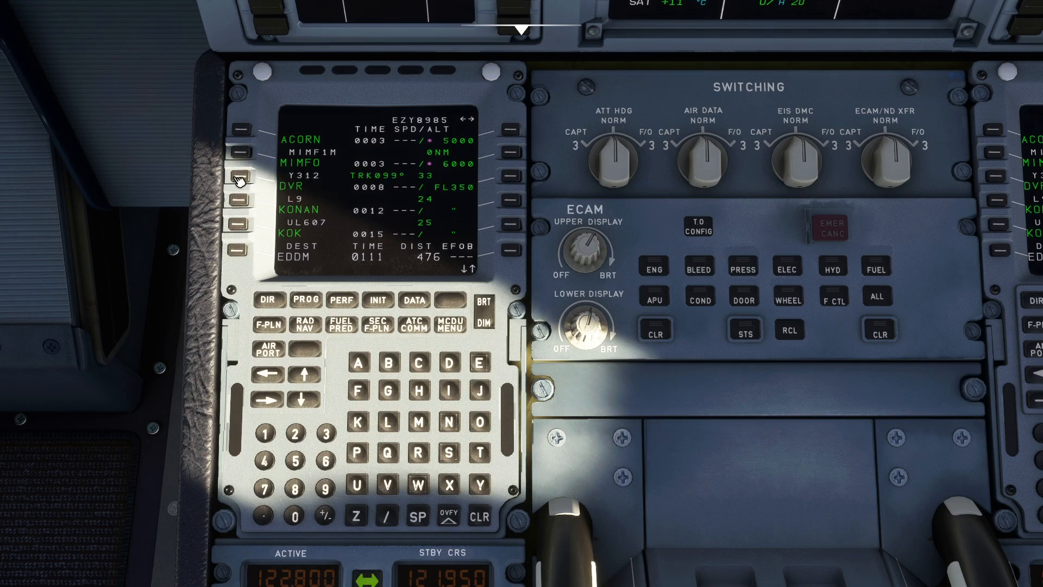
Step: Slew to the end of the route and open the lateral revision for EDDM
click(307, 375)
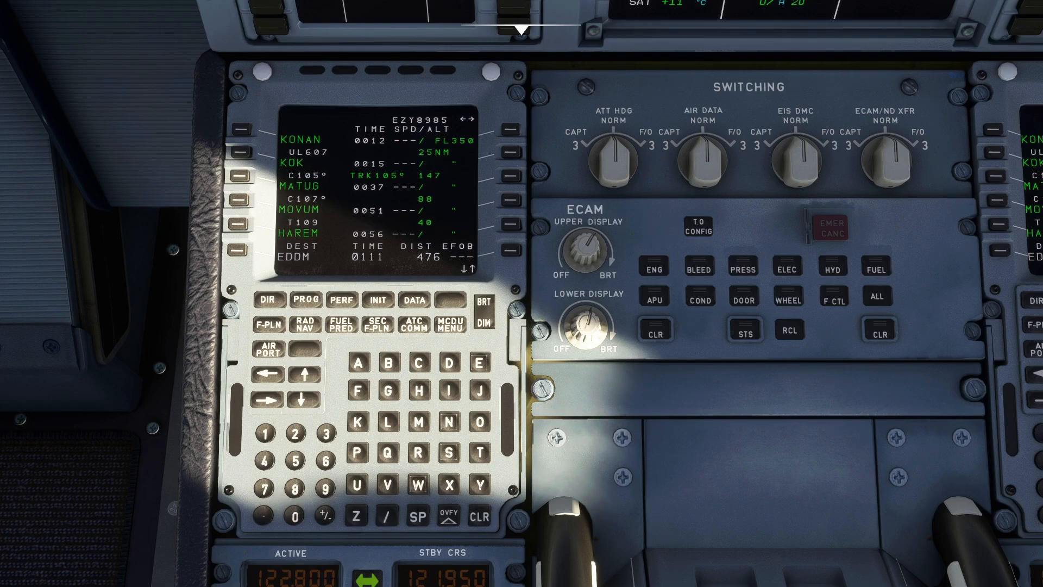
click(314, 382)
click(313, 383)
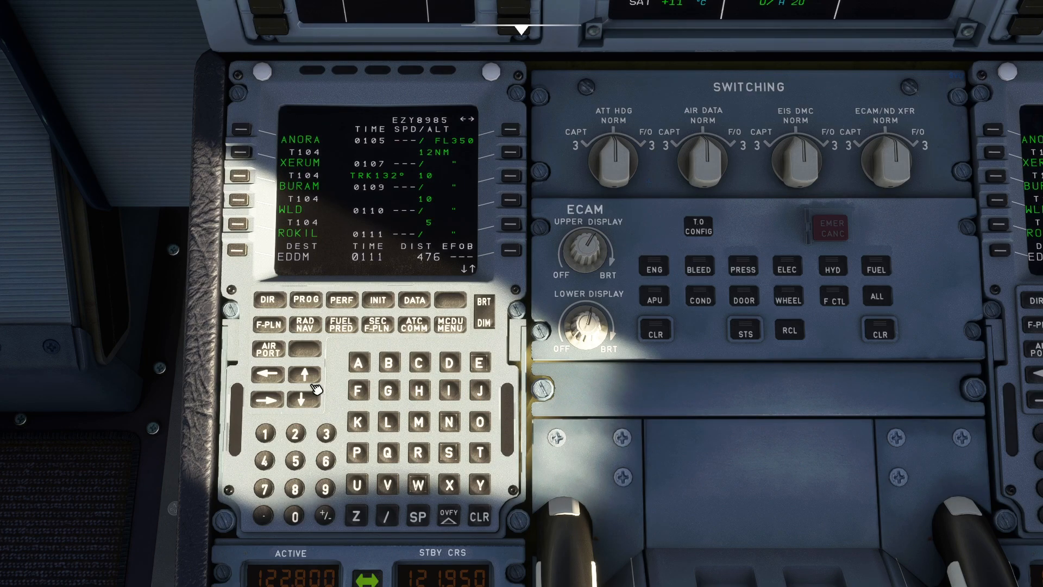
click(313, 383)
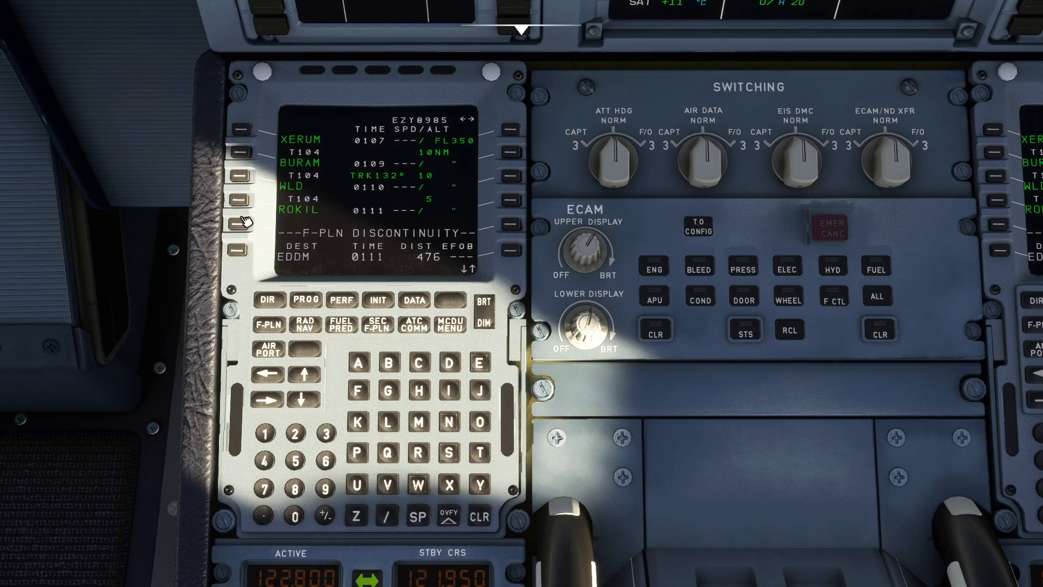
click(239, 253)
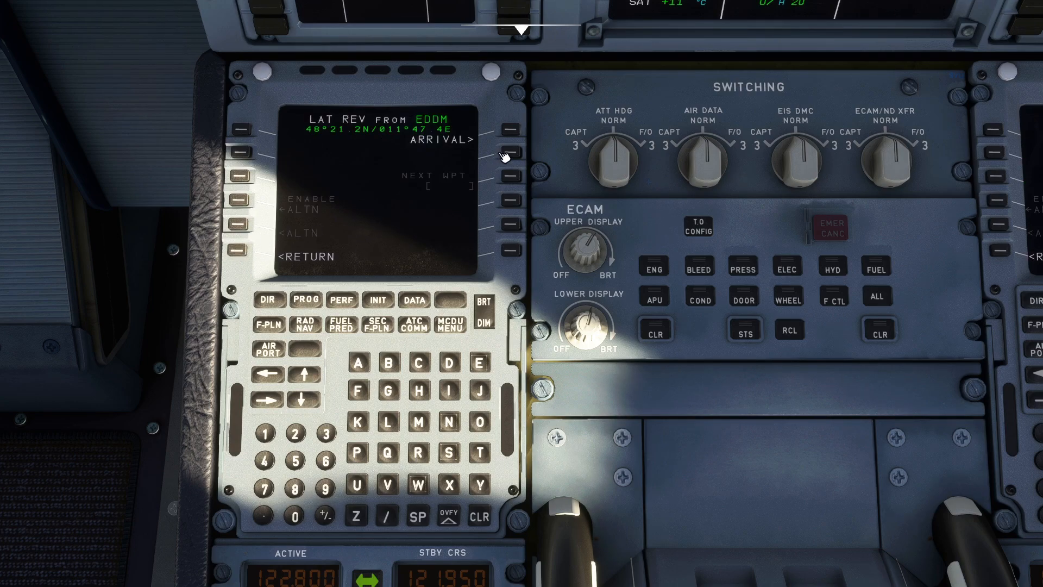
Step: In EDDM arrivals, select the ILS 26R approach
click(510, 129)
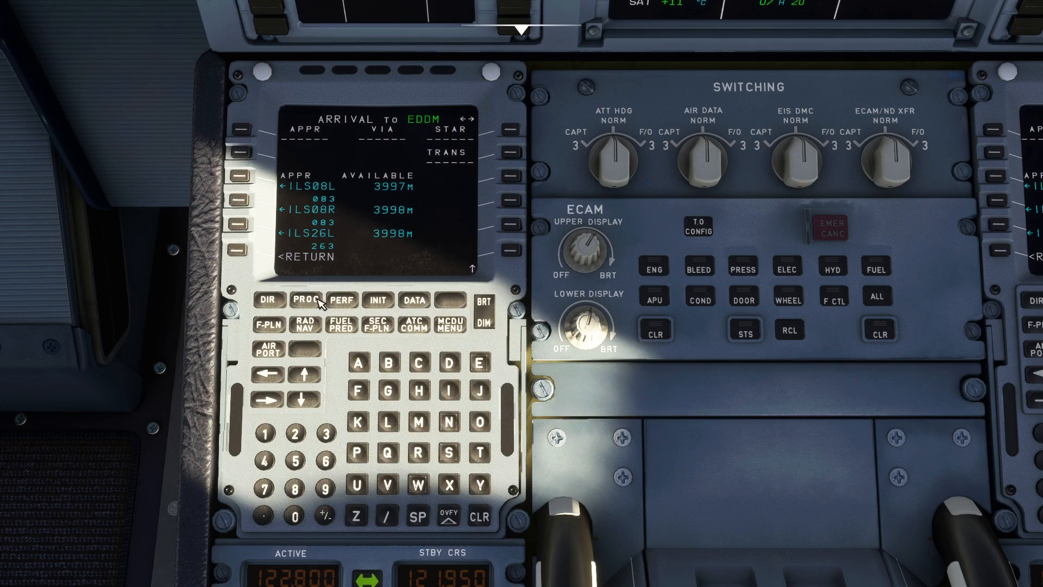
click(306, 374)
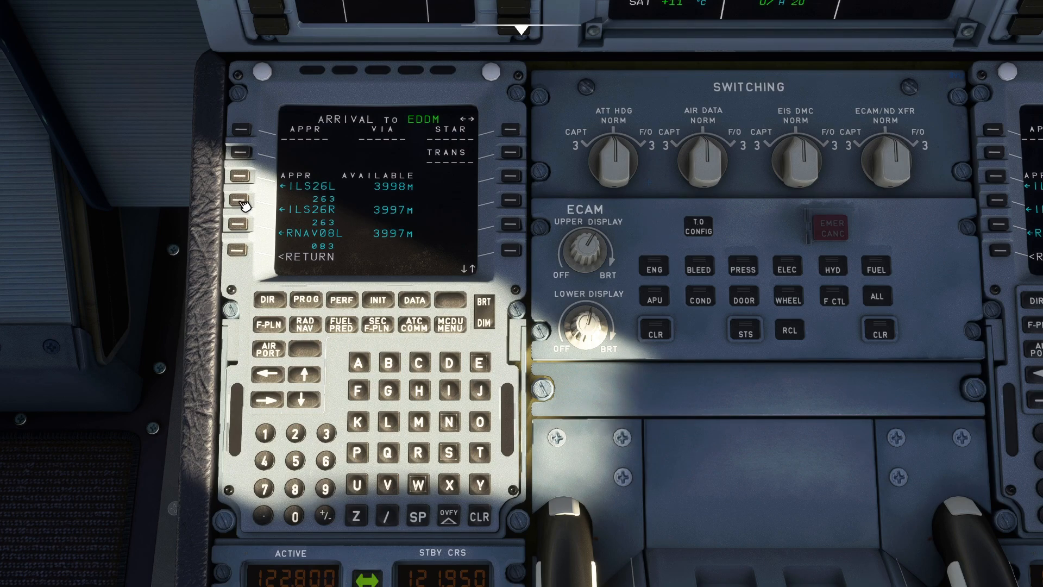
click(239, 200)
Step: Choose the ROKI1B STAR, insert the arrival and return to the flight plan
click(315, 381)
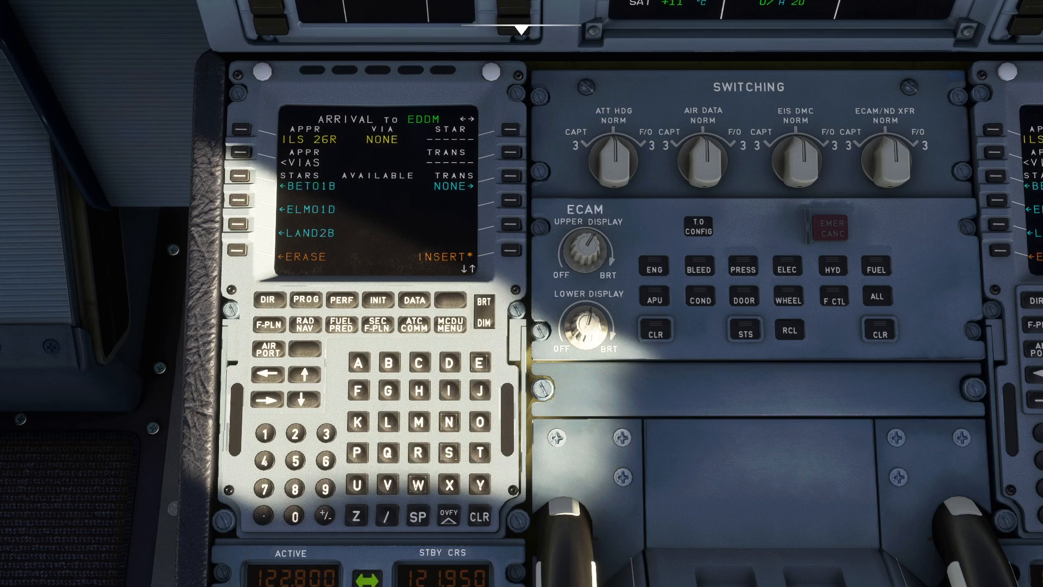
click(316, 383)
click(316, 384)
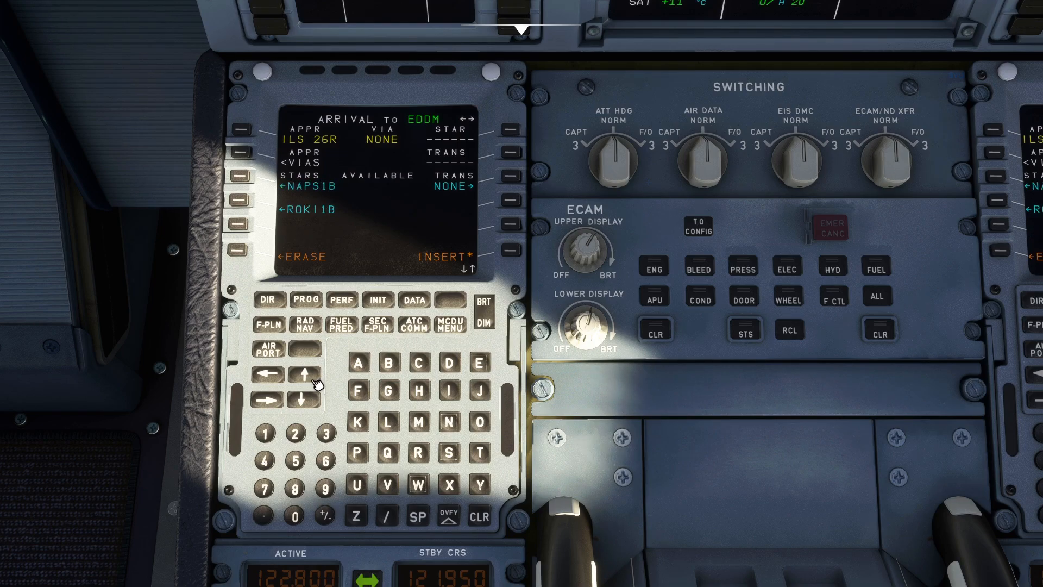
click(243, 201)
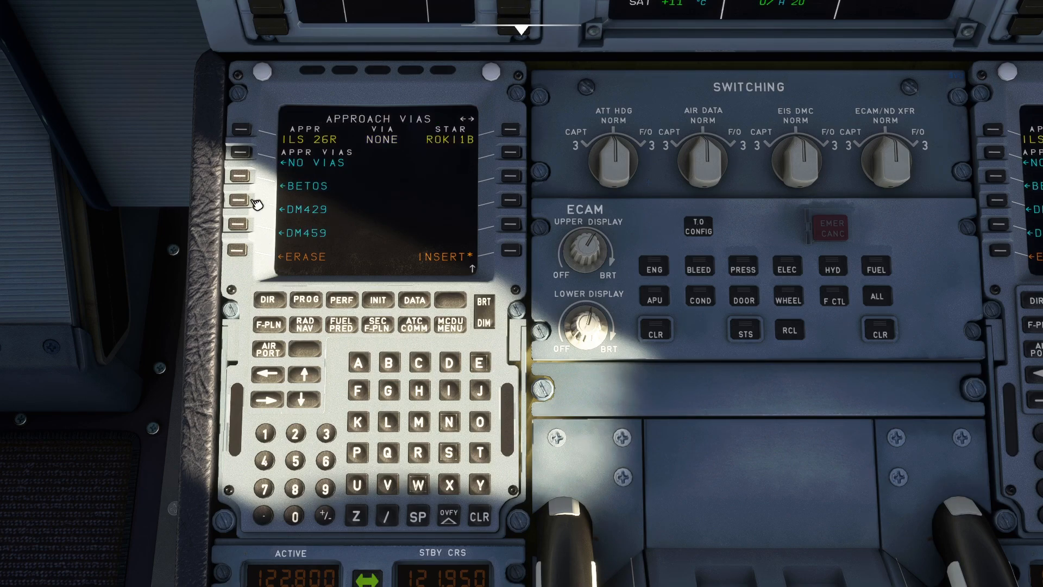
click(510, 254)
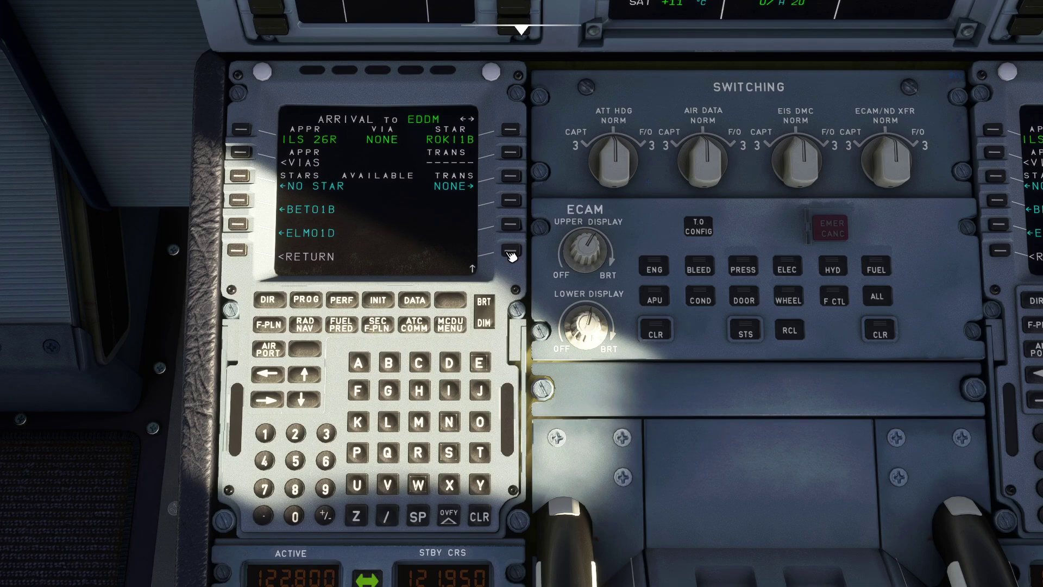
click(315, 381)
click(316, 380)
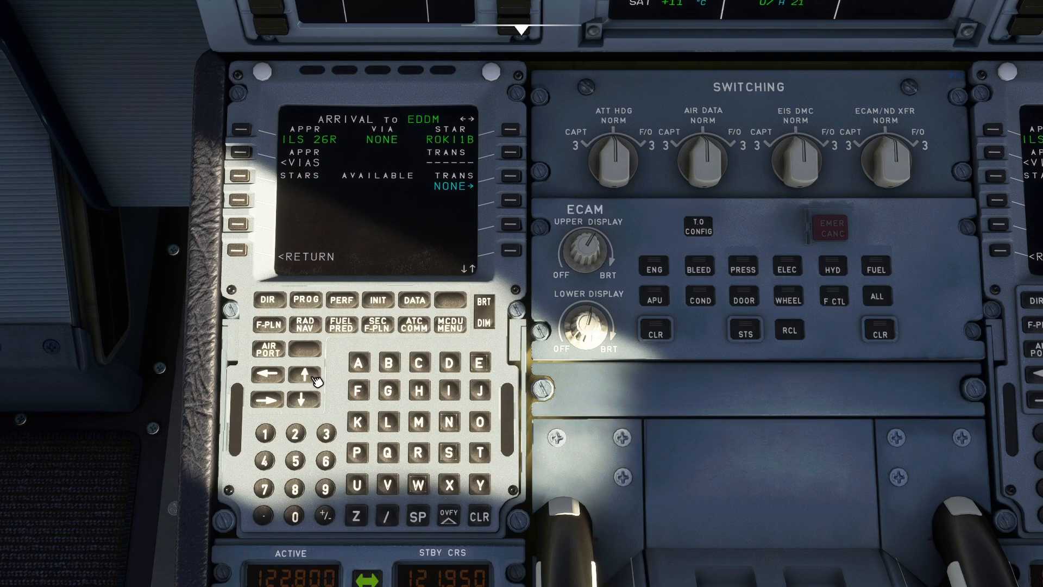
click(251, 264)
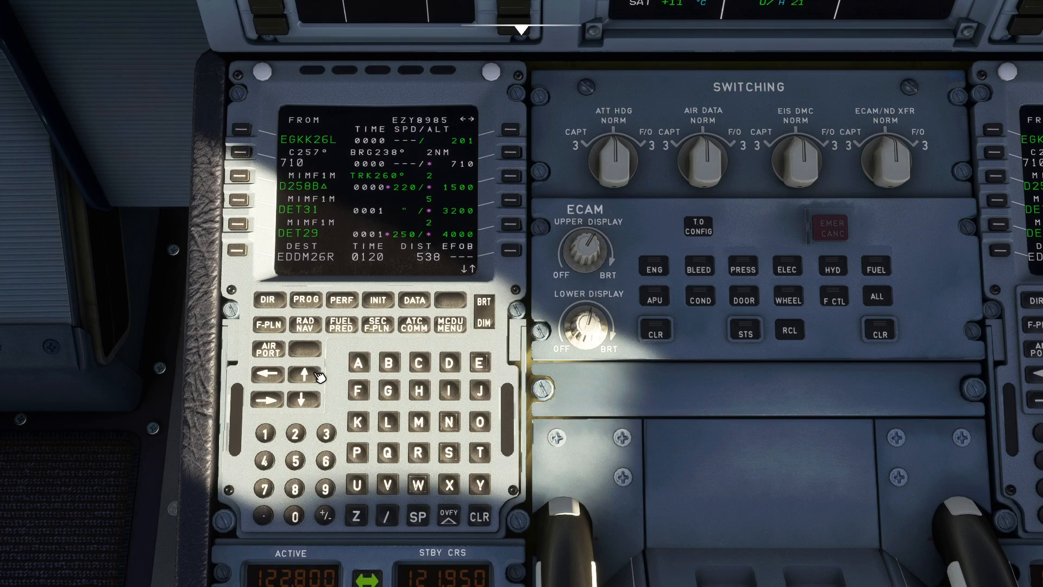
Step: Review the updated flight plan down to EDDM26R and END OF F-PLN
click(317, 376)
click(317, 375)
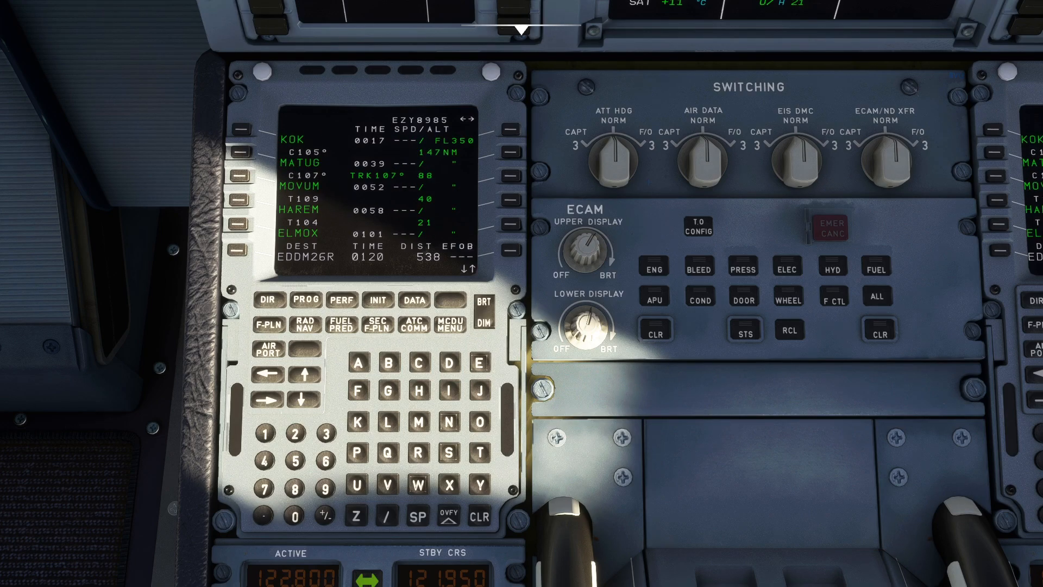
click(317, 375)
click(317, 376)
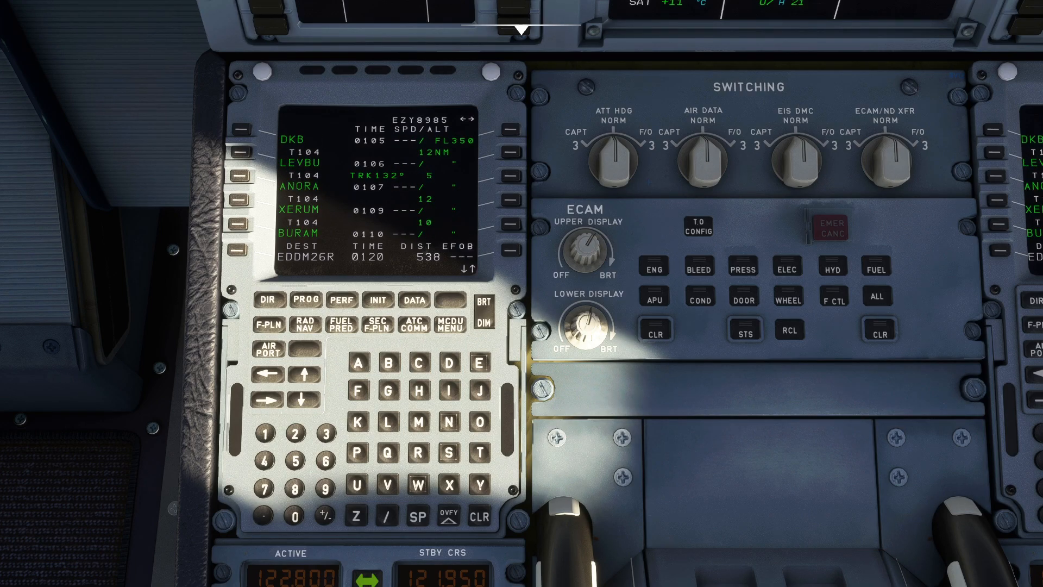
click(317, 376)
click(317, 376)
click(316, 375)
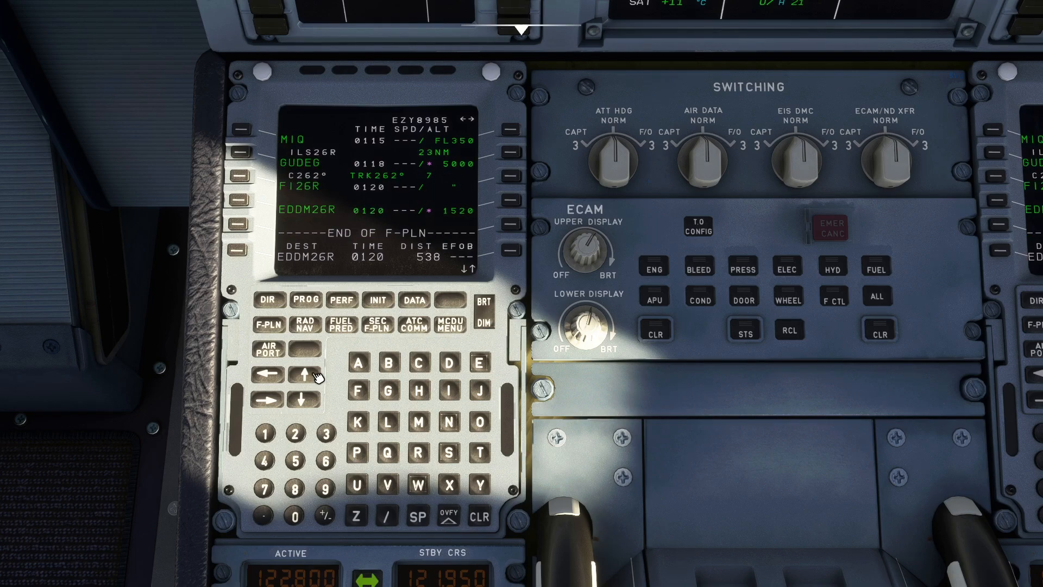
click(322, 405)
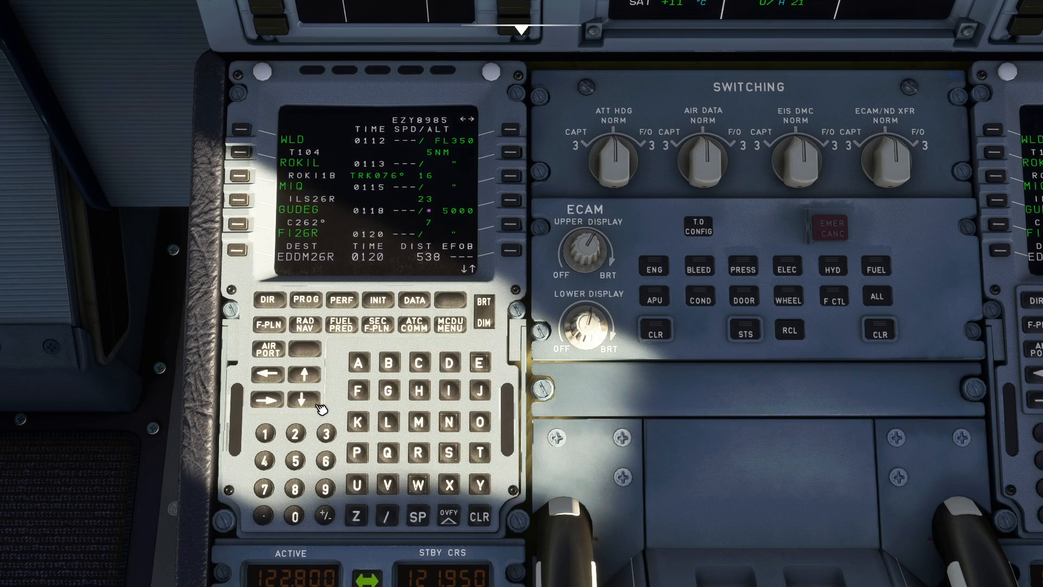
click(322, 405)
click(322, 405)
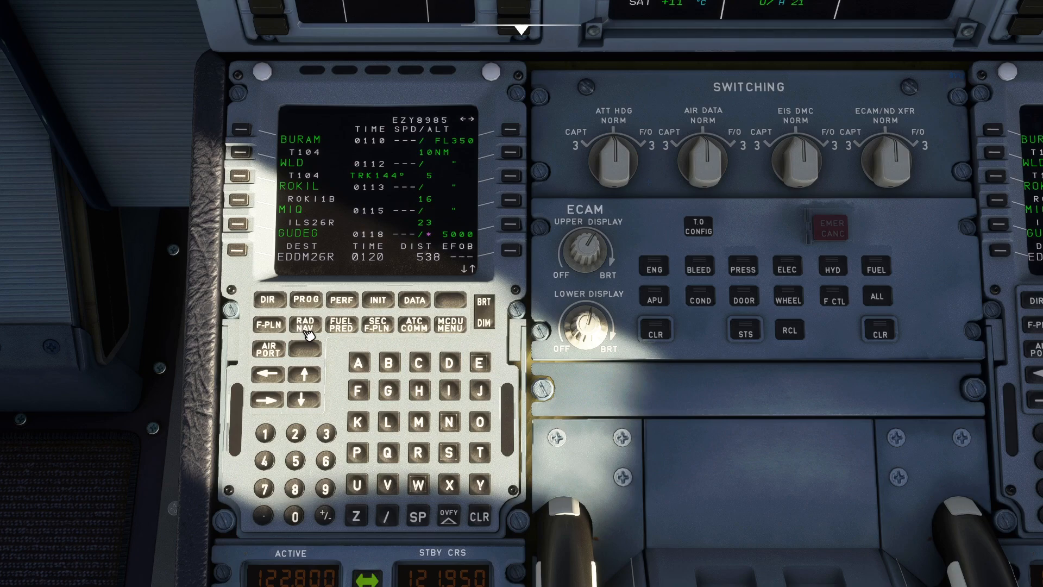
Step: Check SEC INDEX and RAD NAV (ILS IWW 110.90), then return to INIT
click(377, 325)
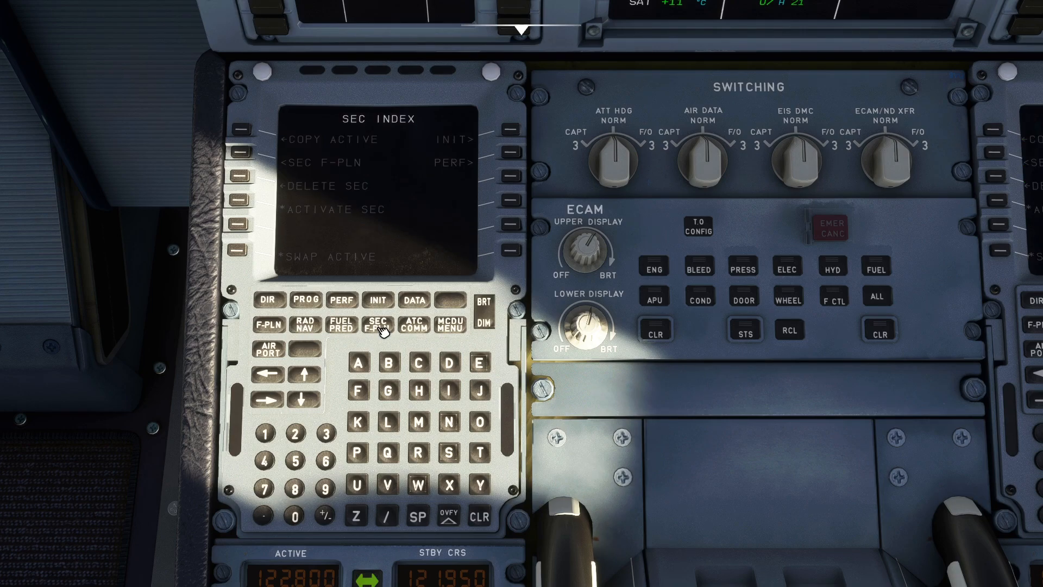
click(306, 326)
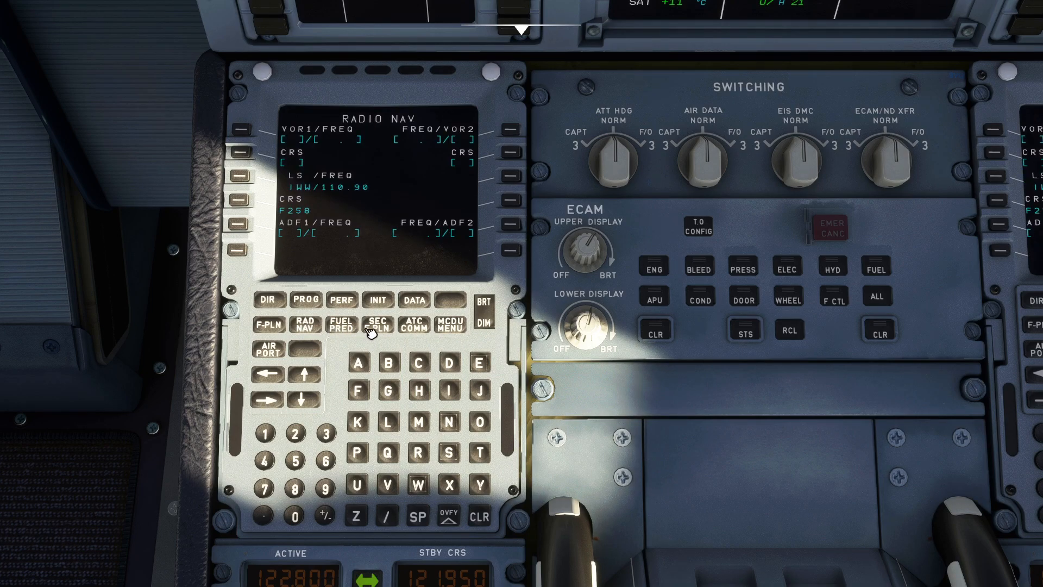
click(382, 301)
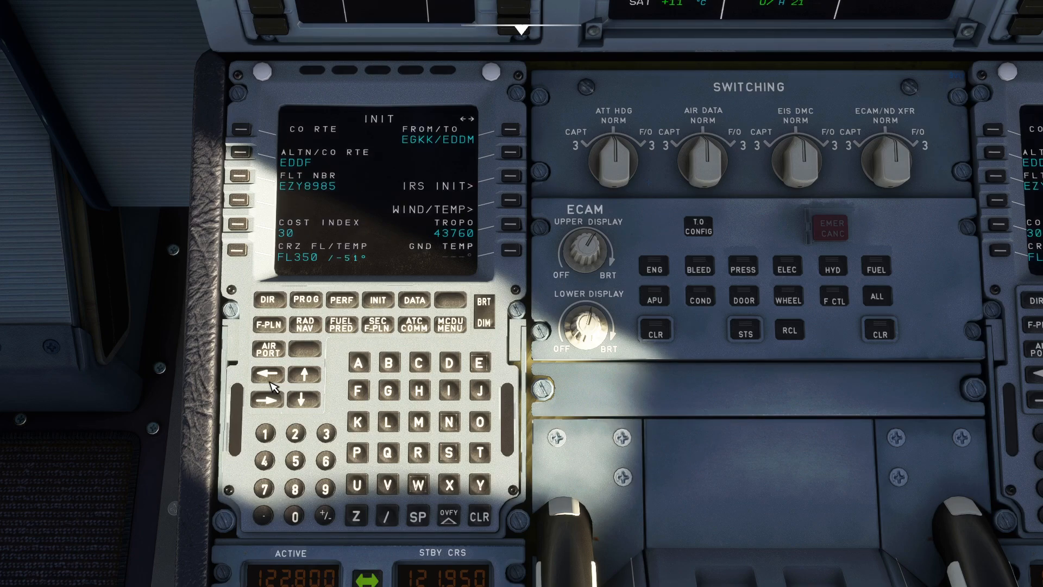
Step: On INIT B insert ZFW/ZFWCG 56.0/29.8 and set block fuel 7.0
click(268, 399)
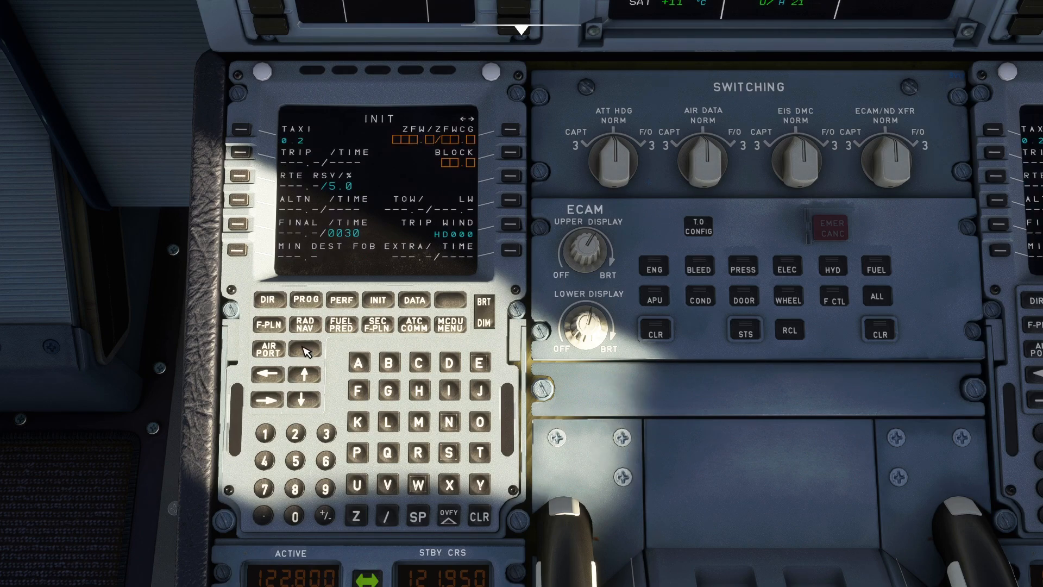
click(512, 133)
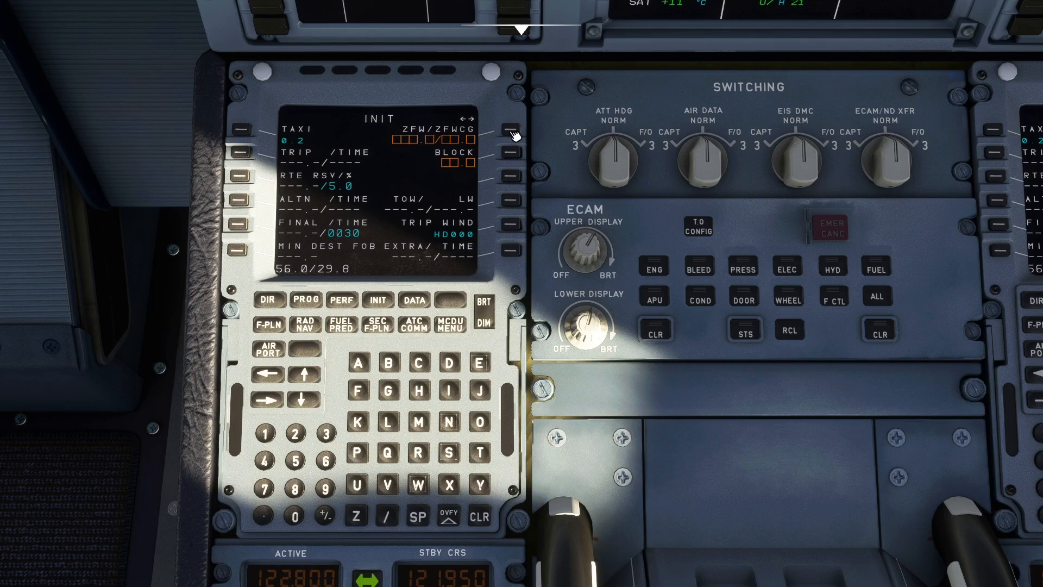
click(511, 133)
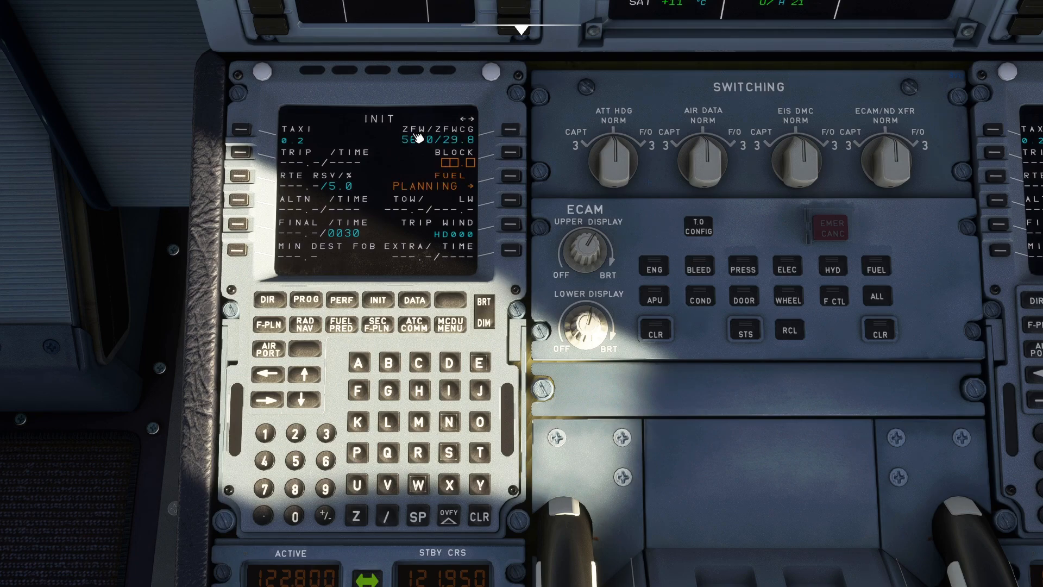
click(263, 488)
click(512, 154)
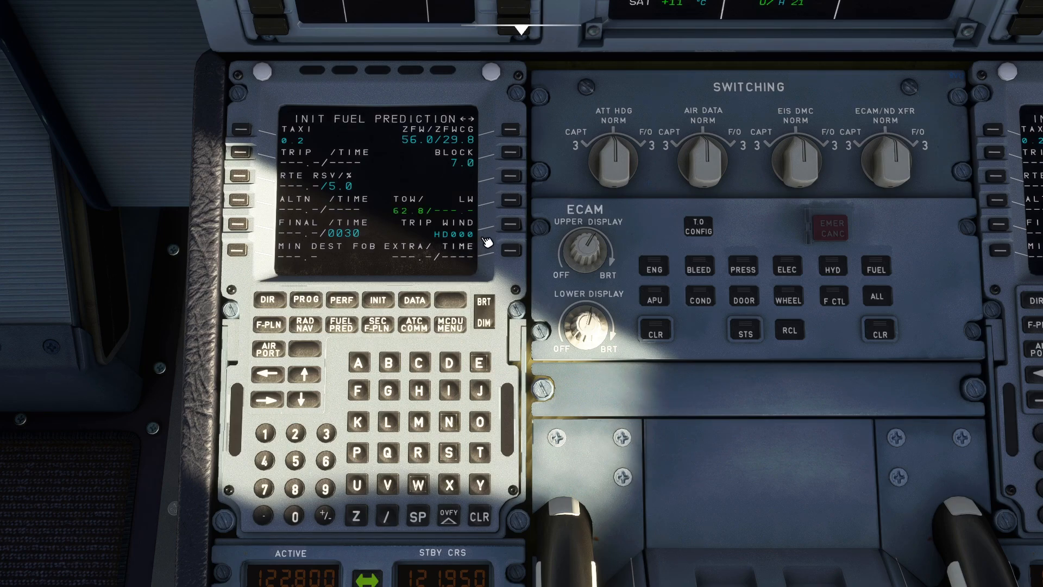
Step: Enter trip wind +34 (TL034) and go to the takeoff performance page
click(327, 517)
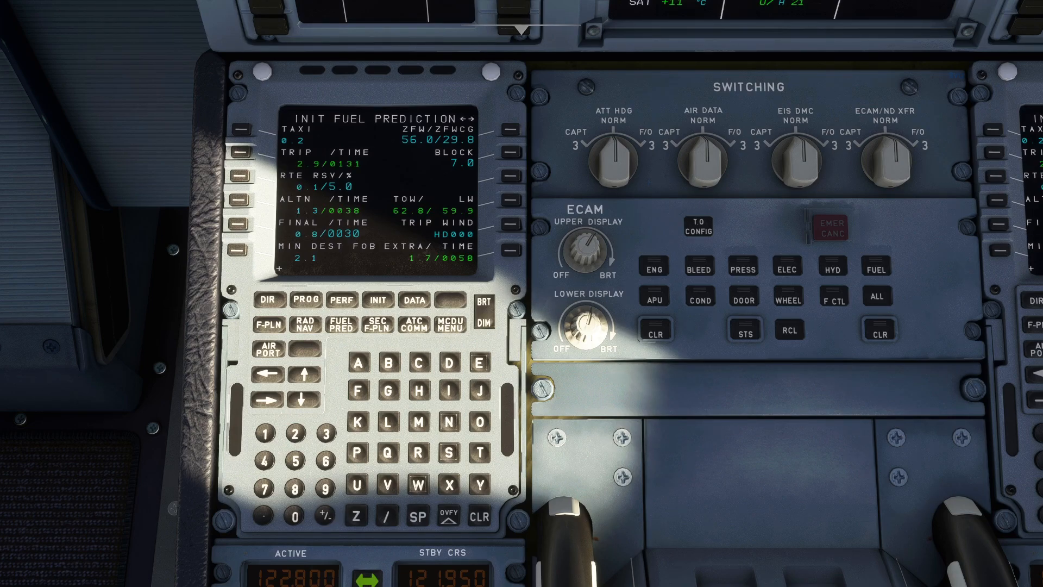
click(266, 459)
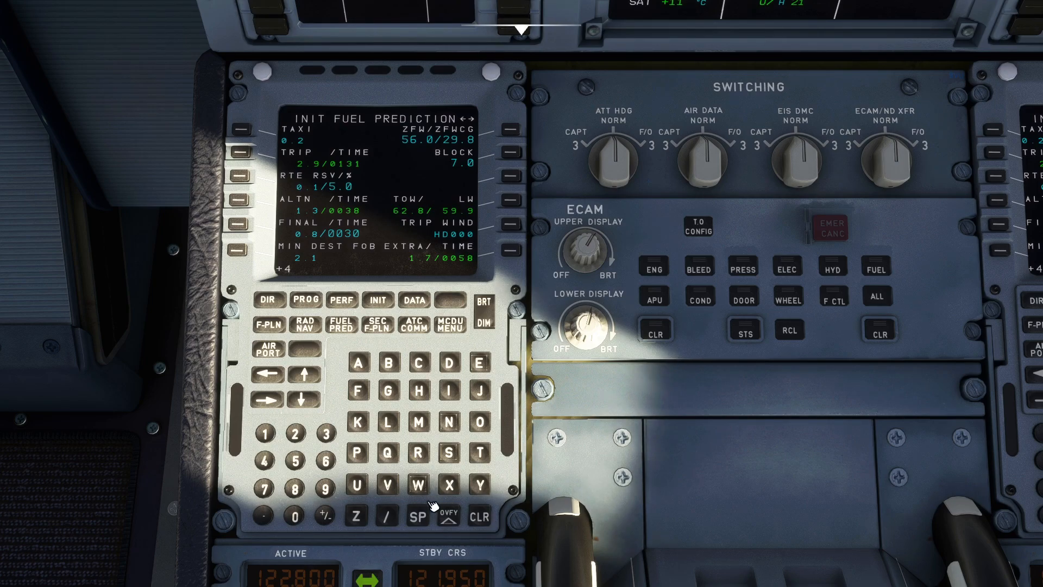
click(328, 436)
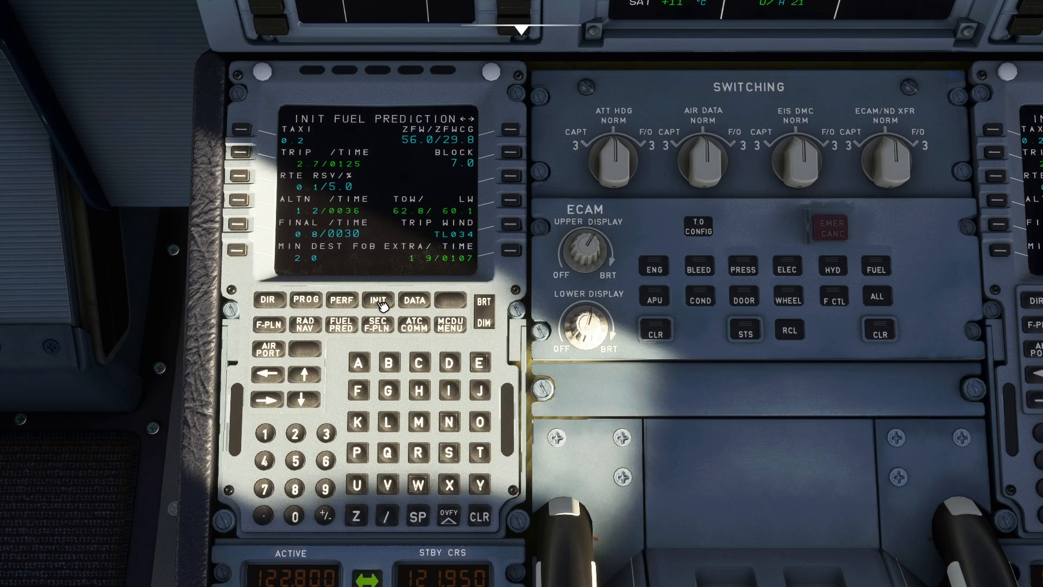
click(347, 308)
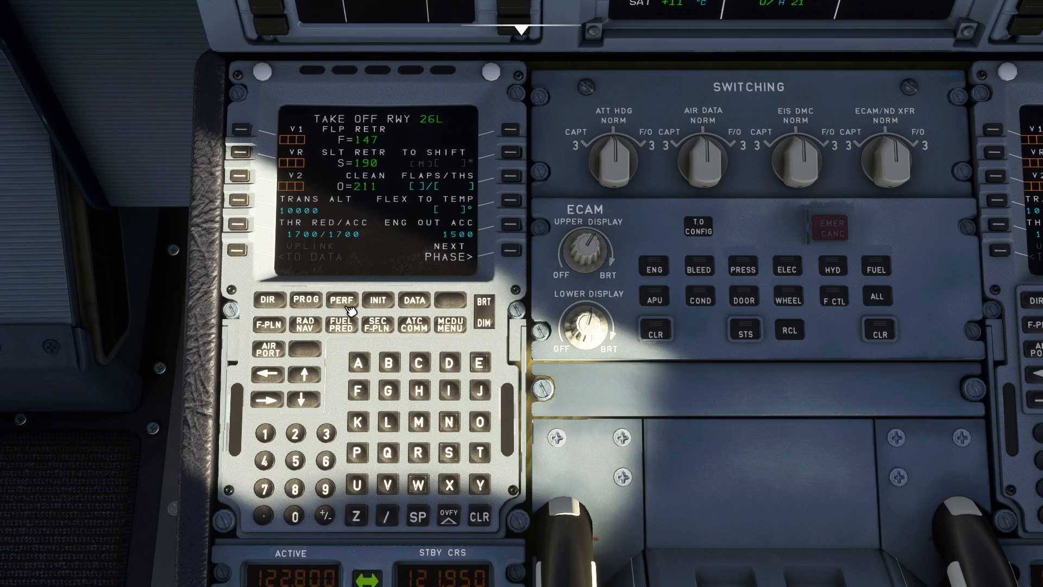
Step: Set transition altitude 6000 and takeoff flaps 1 on the 26L takeoff page
click(325, 460)
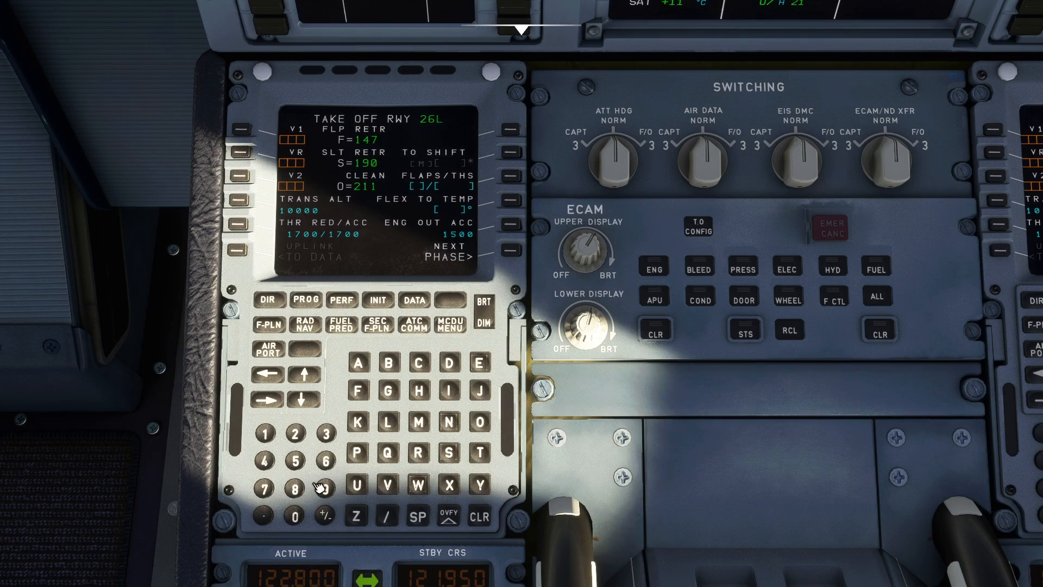
text(6000)
click(296, 516)
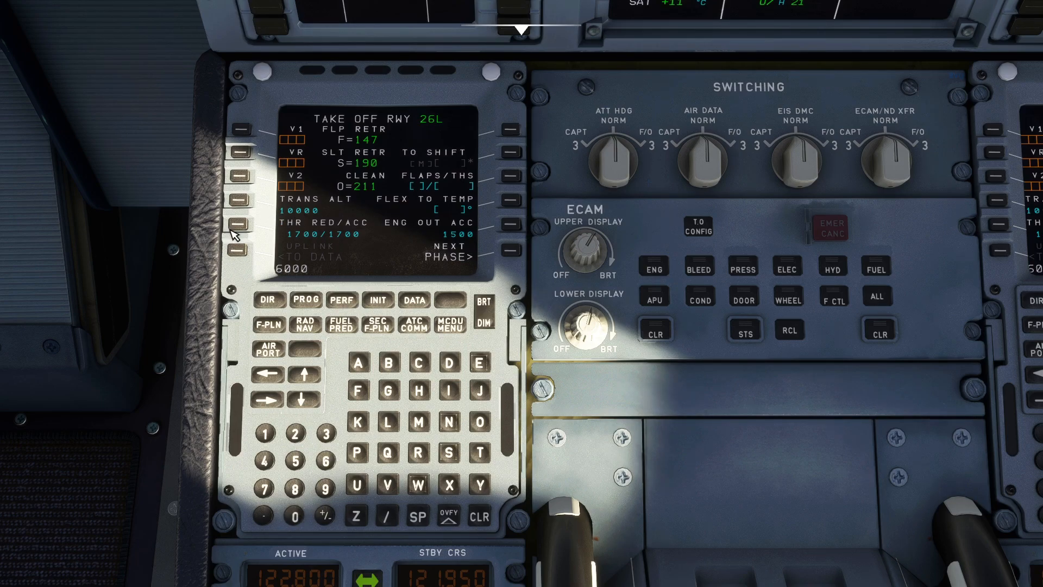
click(239, 200)
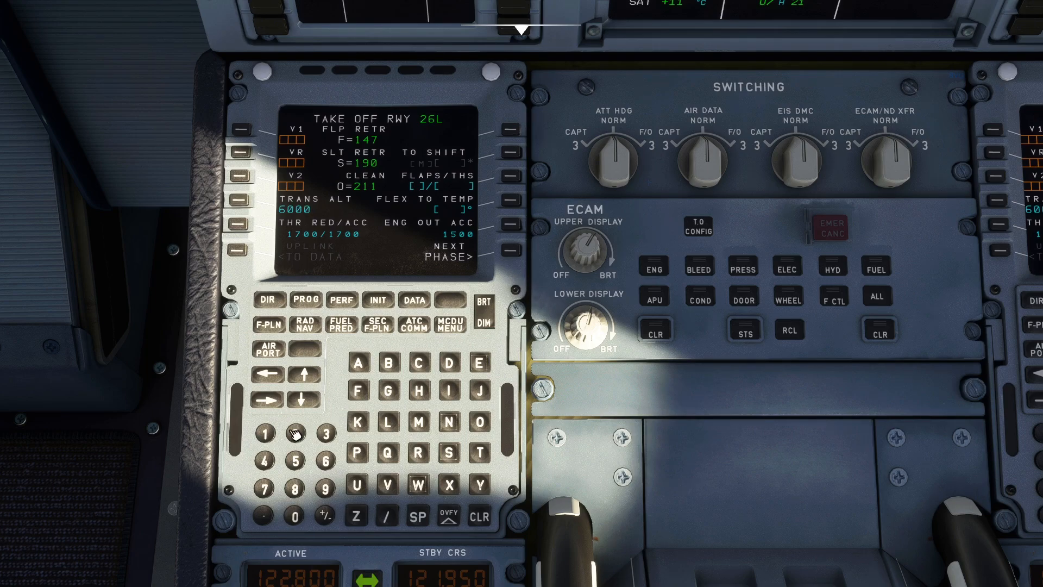
click(265, 433)
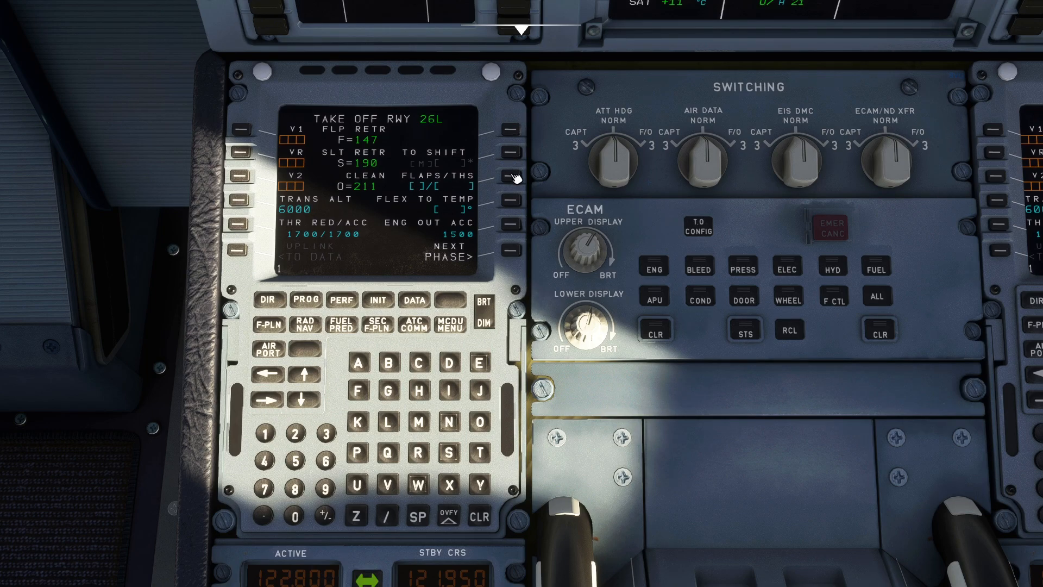
Step: Enter takeoff speeds V1 130, VR 131 and V2 135
click(248, 134)
text(130)
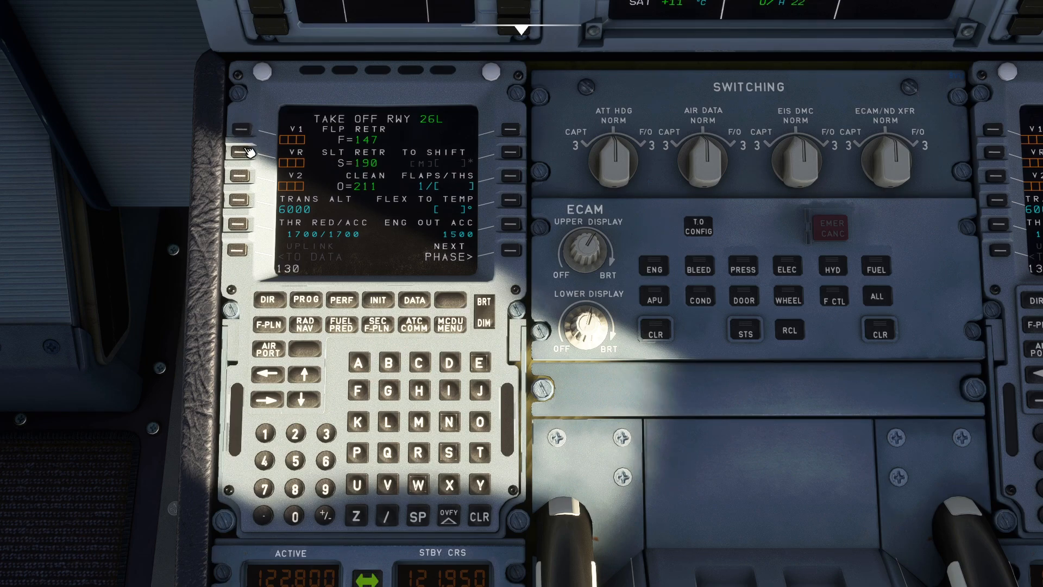
click(248, 136)
text(131)
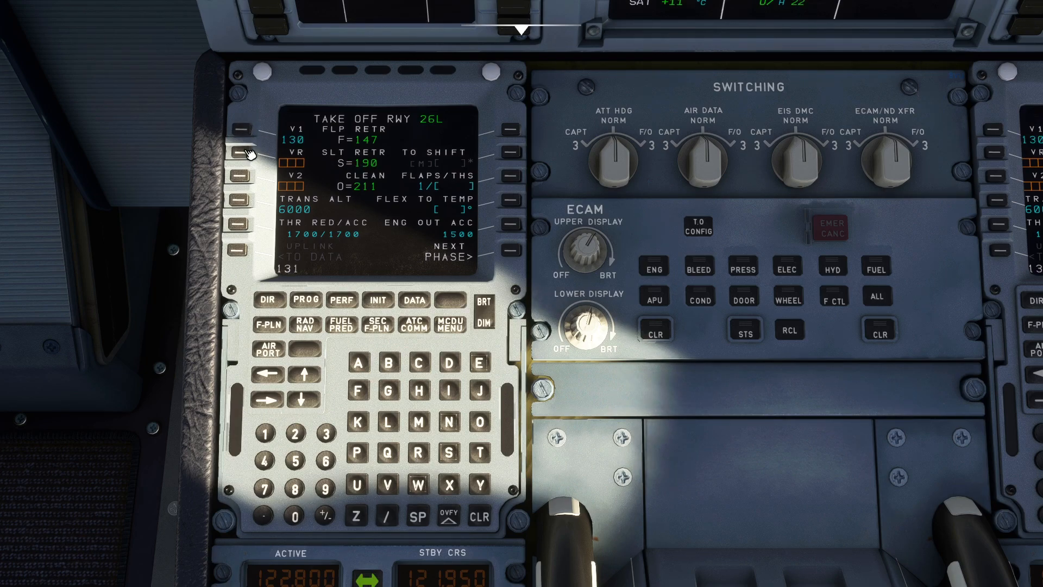
click(249, 154)
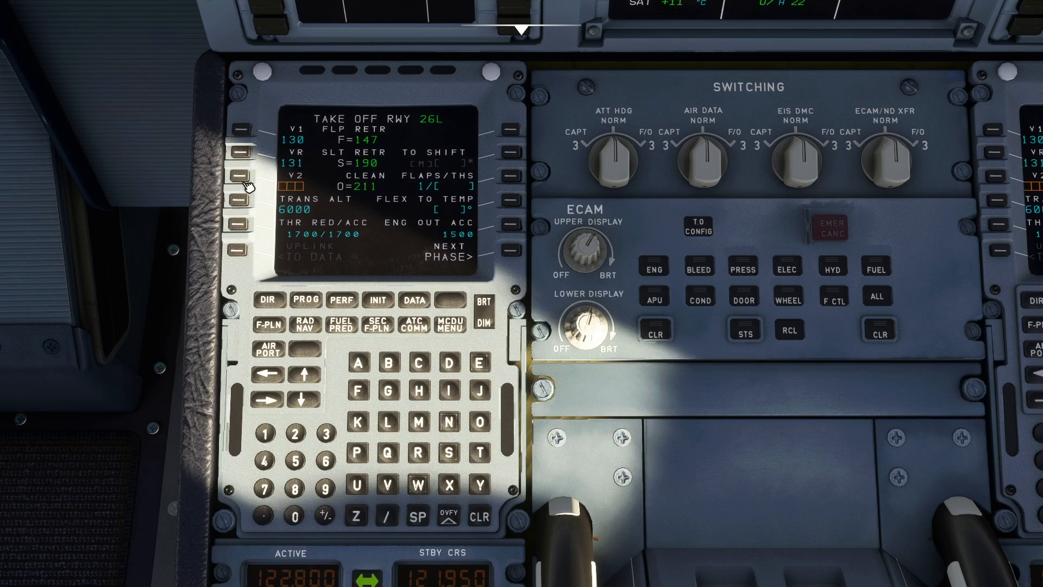
text(135)
click(240, 176)
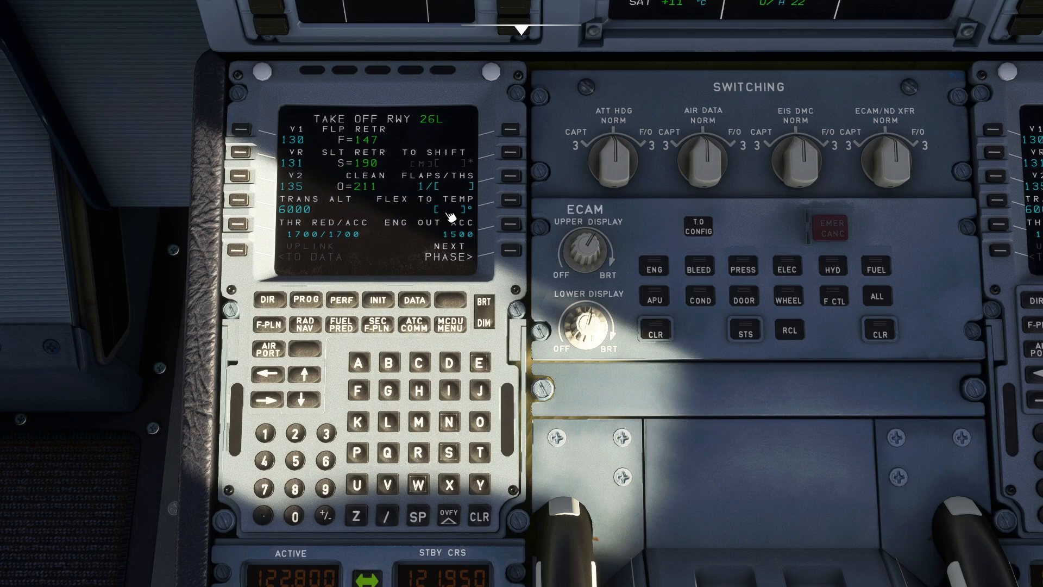
scroll(451, 218, up, 2)
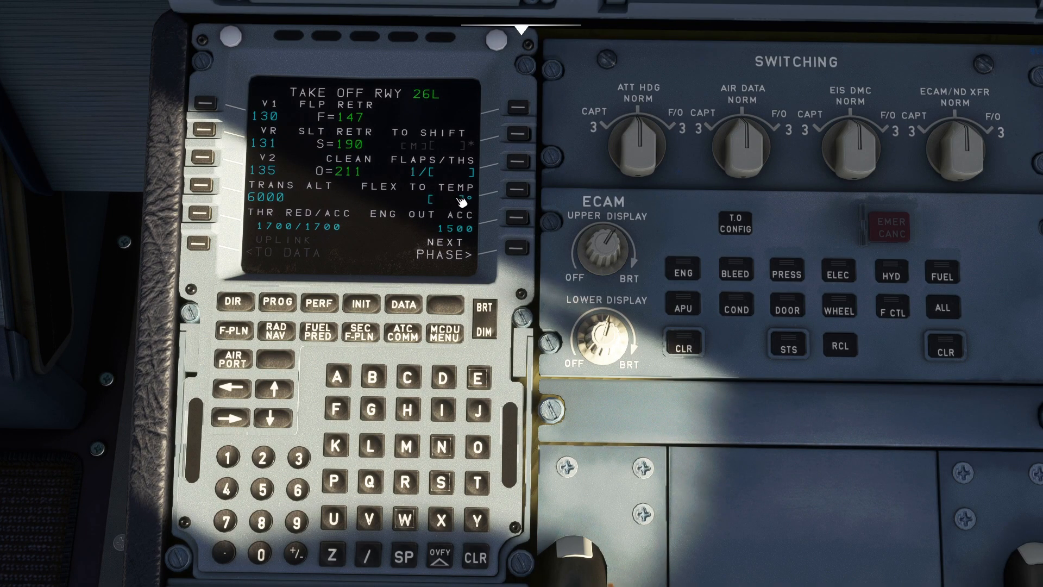
scroll(454, 222, down, 2)
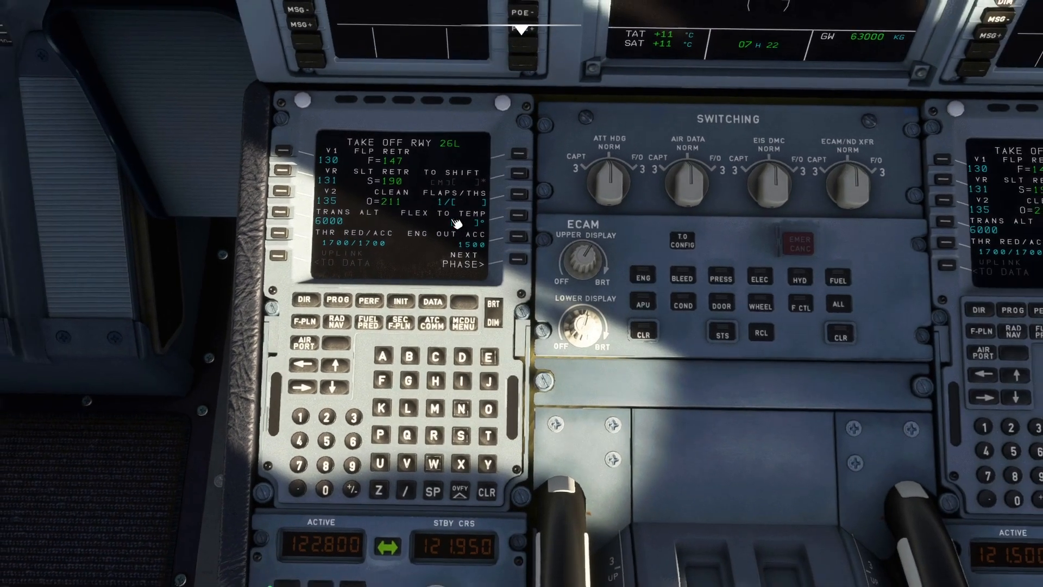
scroll(454, 222, up, 1)
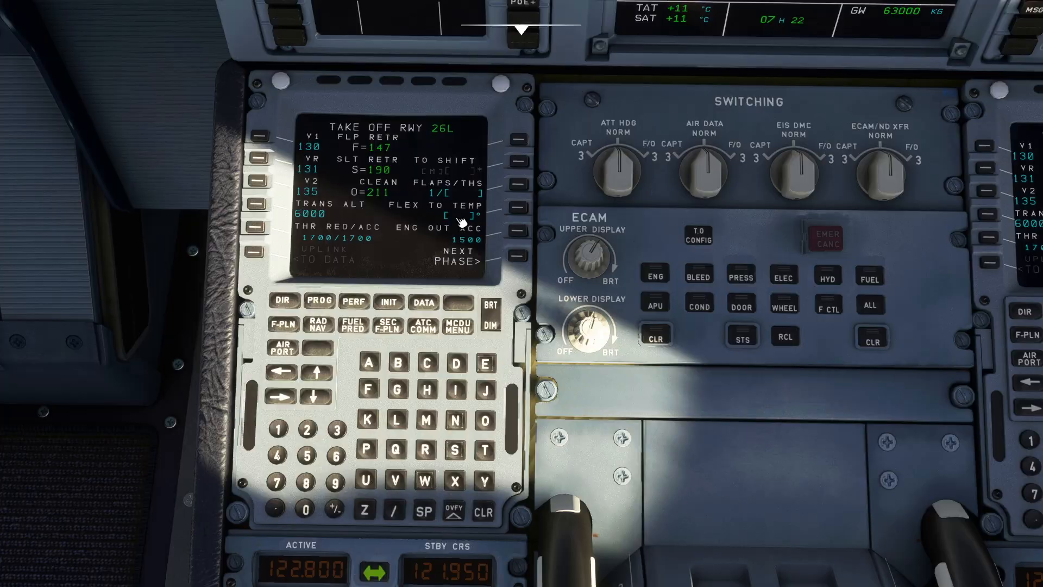
Step: Switch to the external view of the easyJet A320 parked at the gate
key(End)
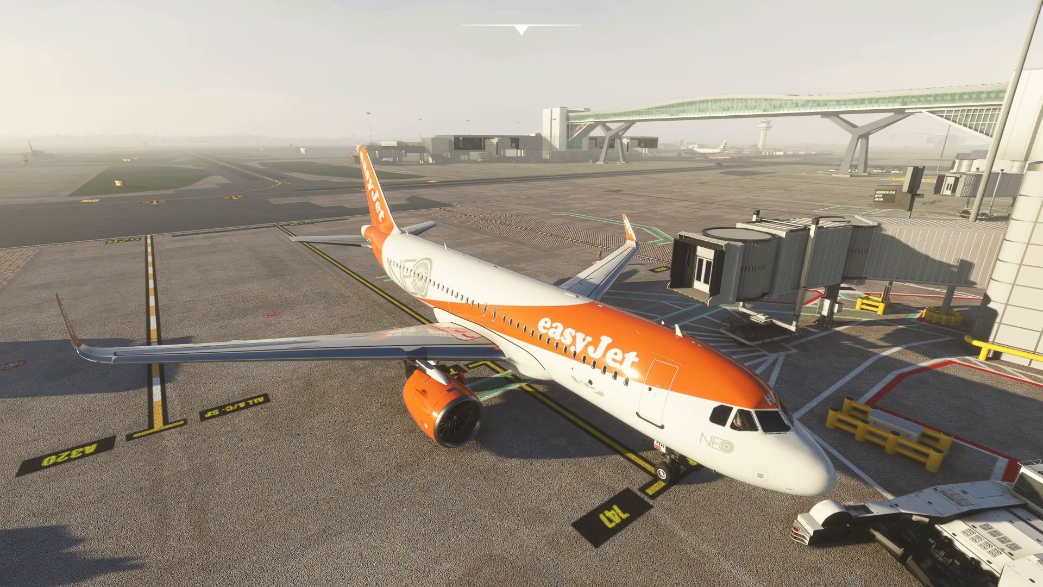